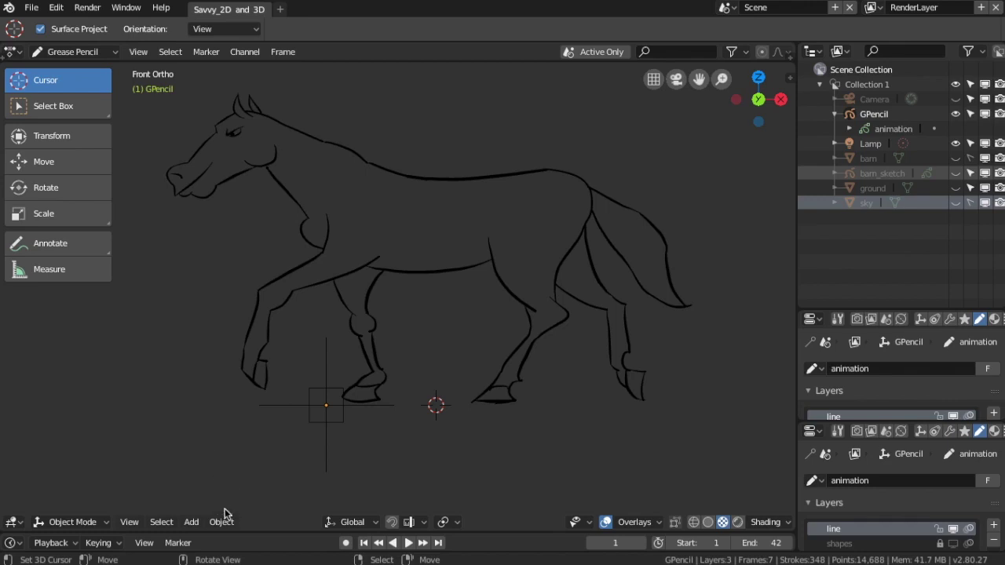
- Add a single-bone armature to the scene at the 3D cursor below the horse drawing
{"action": "left_click", "coordinate": [194, 523]}
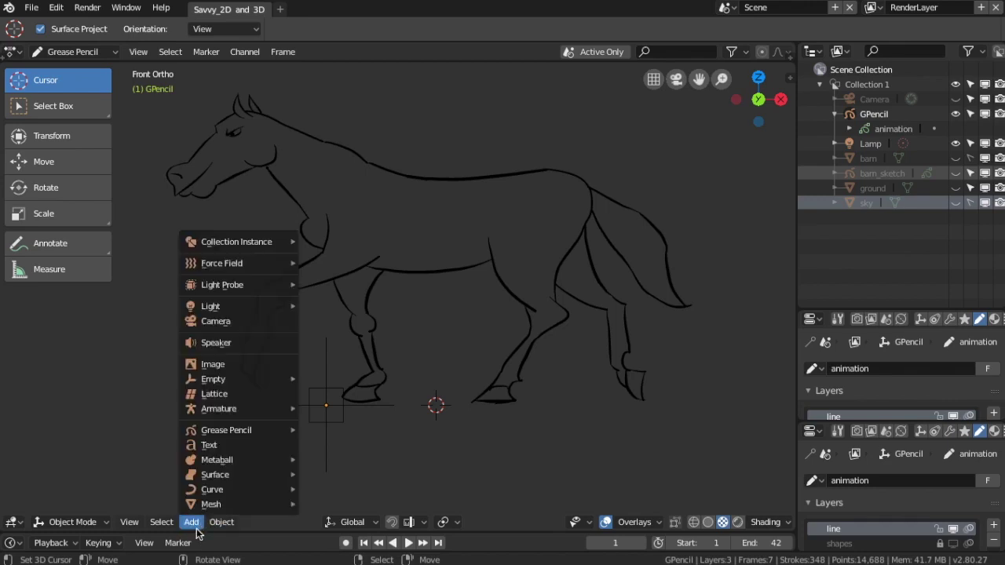
{"action": "left_click", "coordinate": [197, 531]}
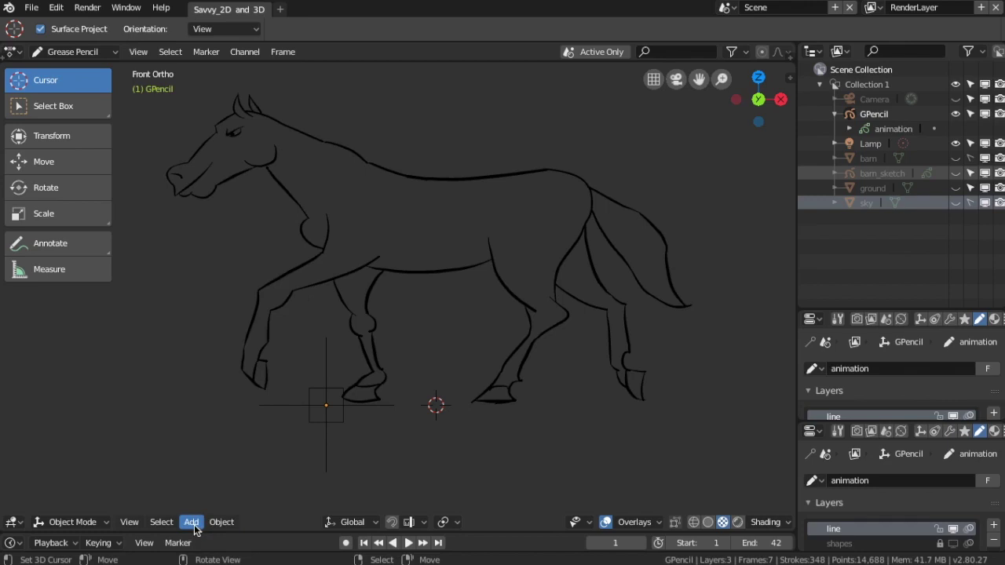
{"action": "left_click", "coordinate": [195, 531]}
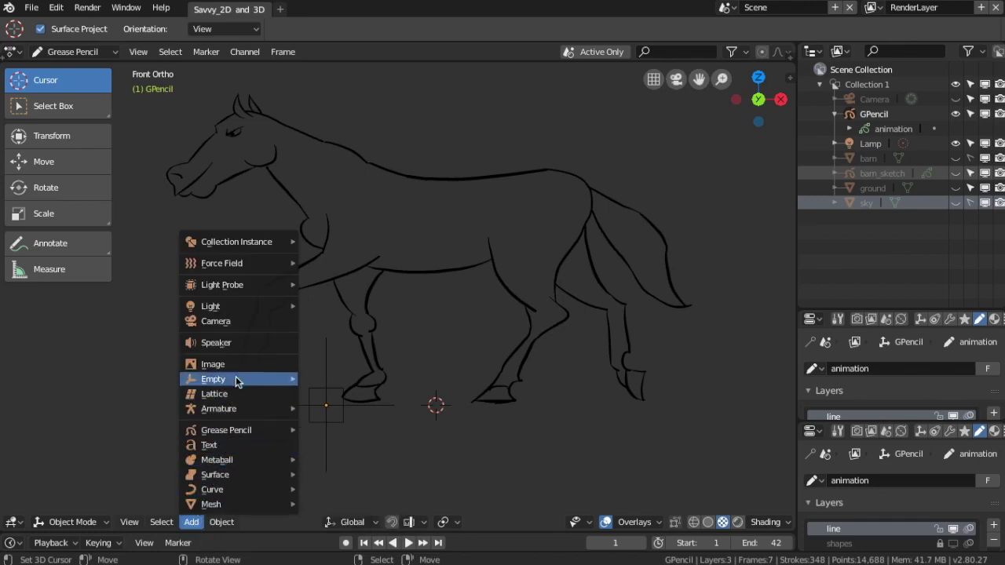
{"action": "mouse_move", "coordinate": [225, 411]}
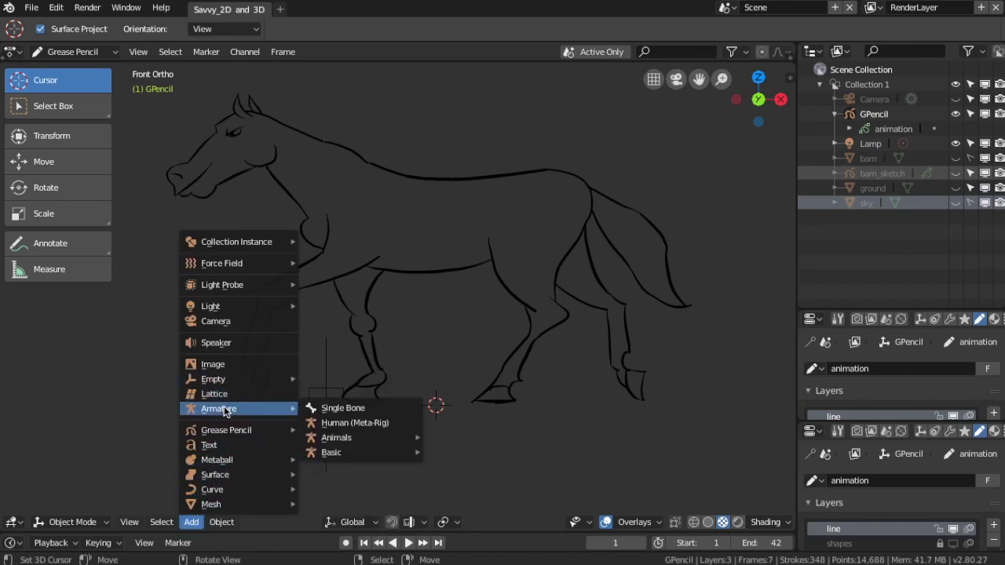
{"action": "left_click", "coordinate": [333, 411]}
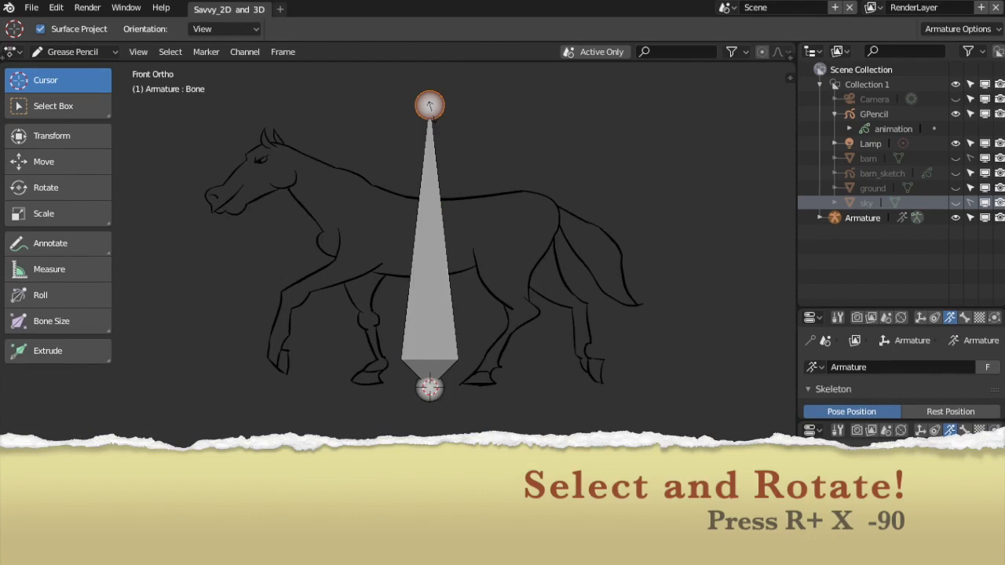
- Select the whole bone and rotate it to lie horizontally across the horse's body, with its tip toward the head
{"action": "left_click", "coordinate": [431, 109]}
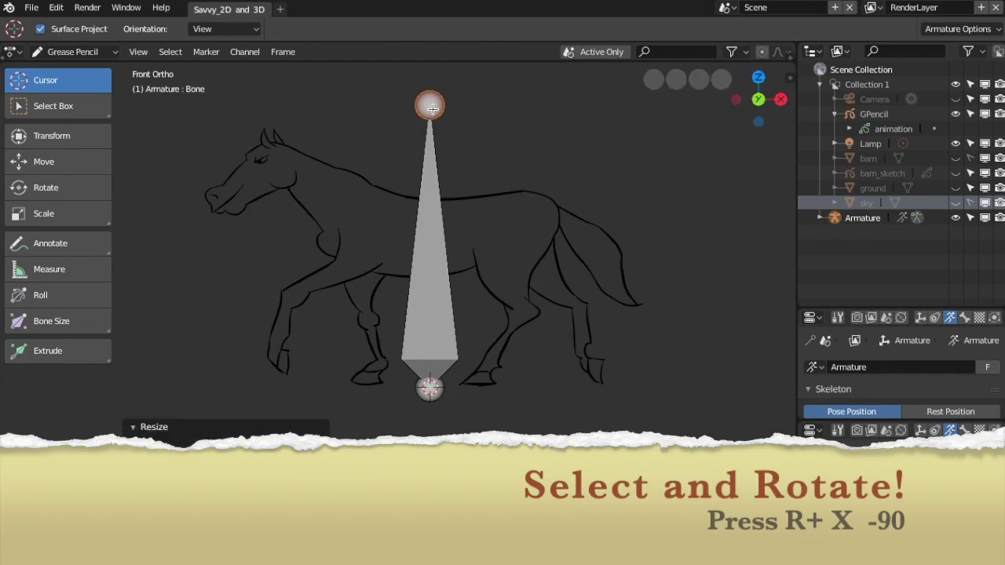
{"action": "left_click", "coordinate": [432, 111]}
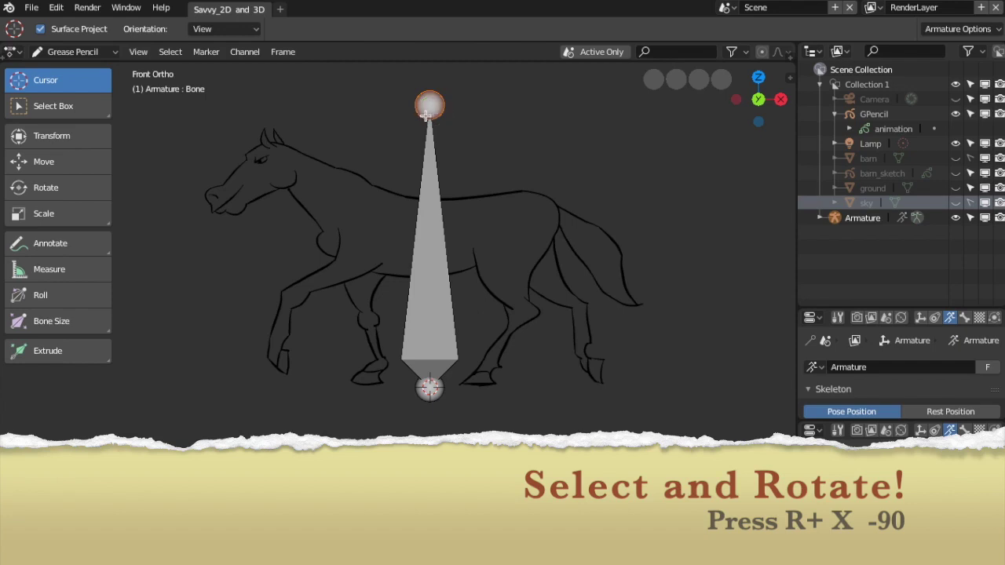
{"action": "left_click", "coordinate": [435, 266]}
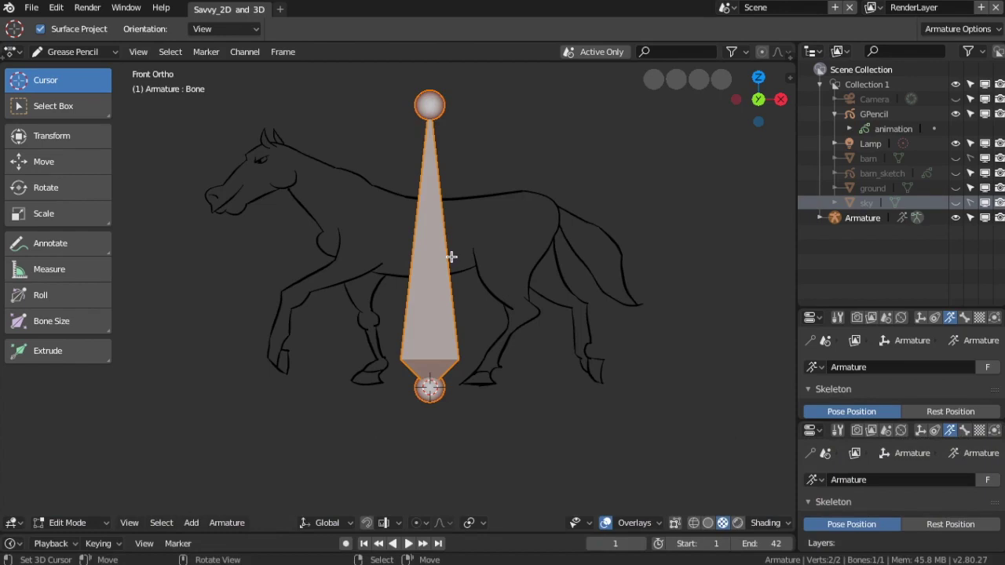
{"action": "key", "text": "r"}
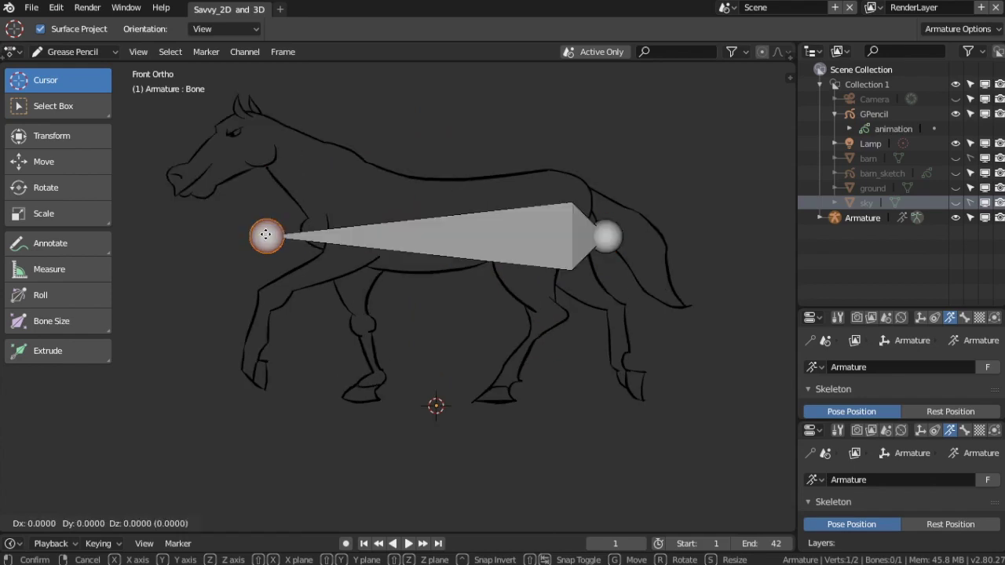
- Shorten the bone by moving its tip about 0.232 along X, and shift the whole bone about -0.066 in X and 0.088 in Z
{"action": "key", "text": "x"}
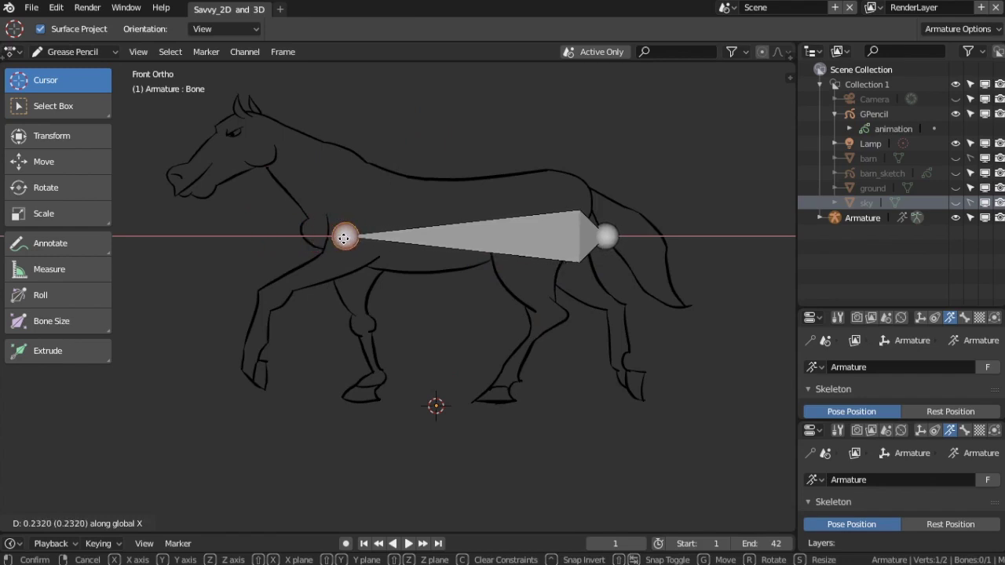
{"action": "left_click", "coordinate": [343, 238]}
{"action": "left_click", "coordinate": [527, 245]}
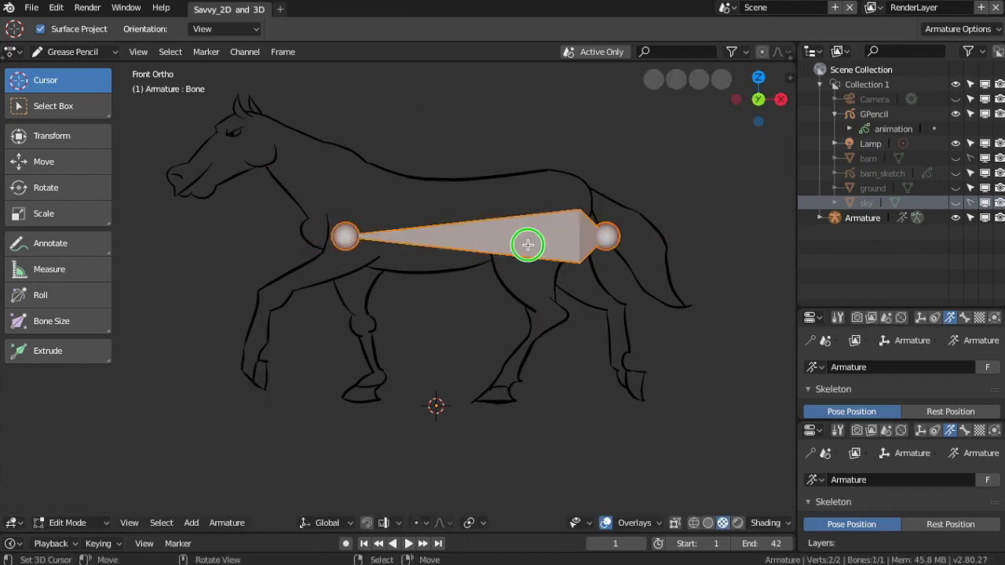
{"action": "key", "text": "g"}
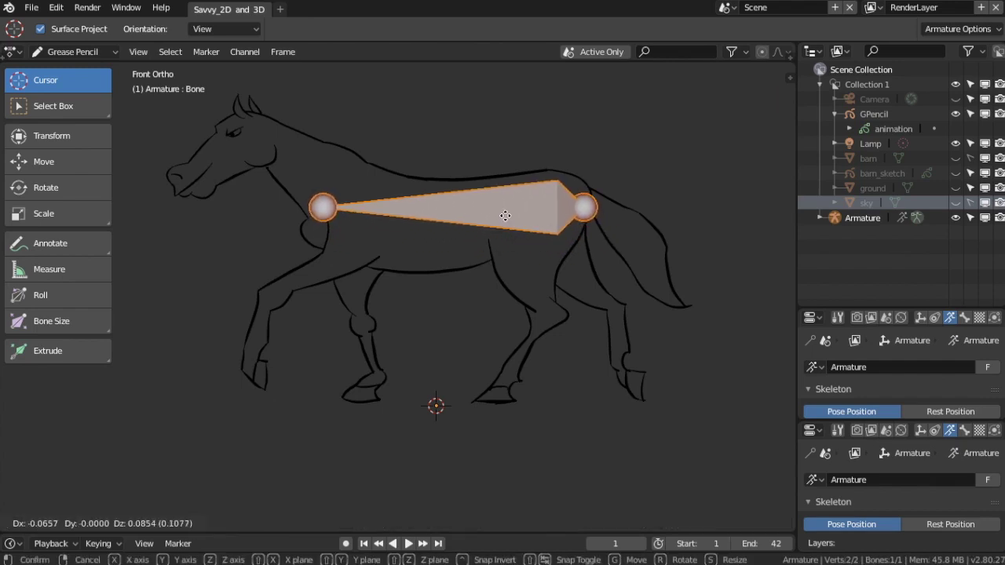
{"action": "left_click", "coordinate": [504, 213]}
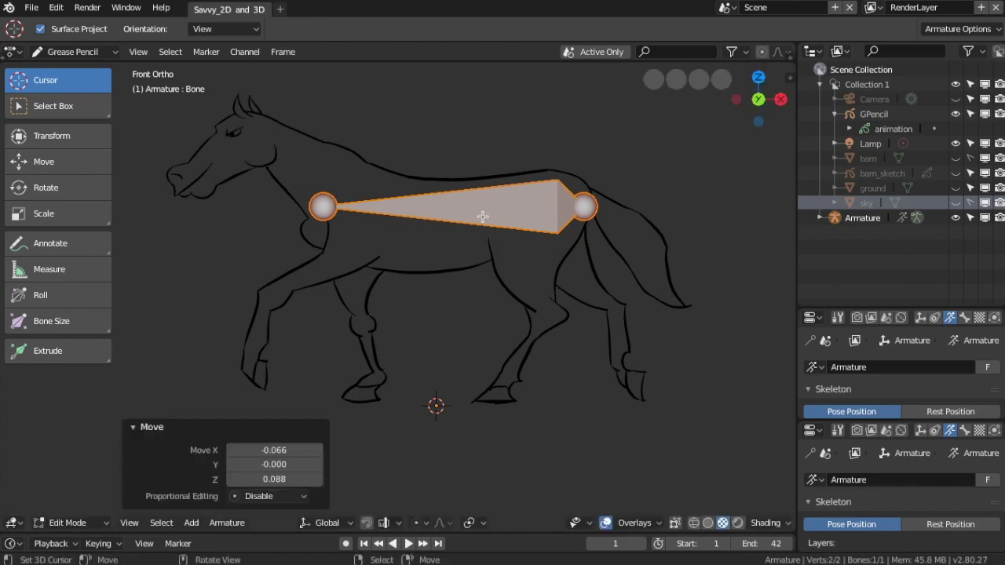
- Move the bone's front tip about 0.059 along the X axis so the bone ends at the horse's shoulder
{"action": "left_click", "coordinate": [323, 207]}
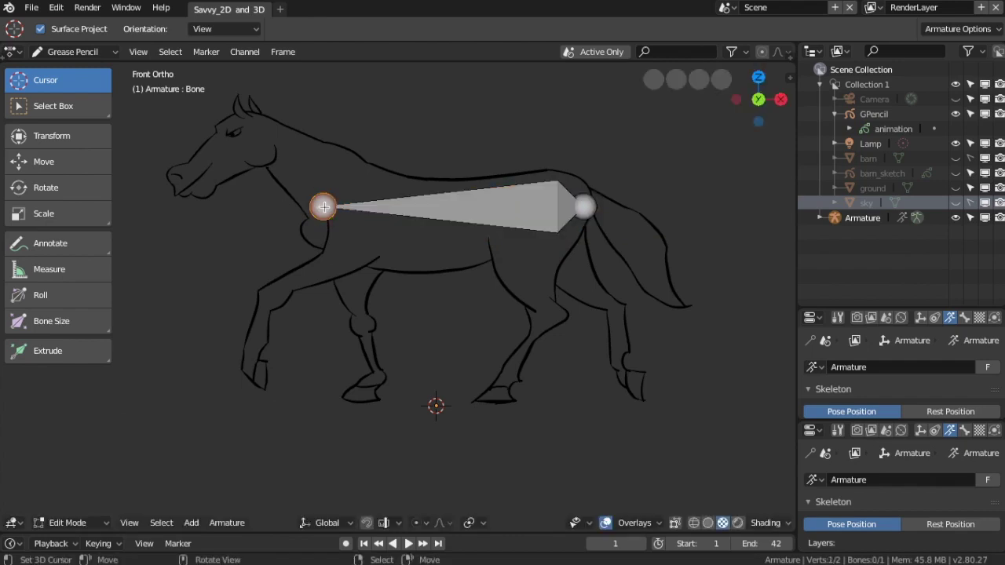
{"action": "key", "text": "g"}
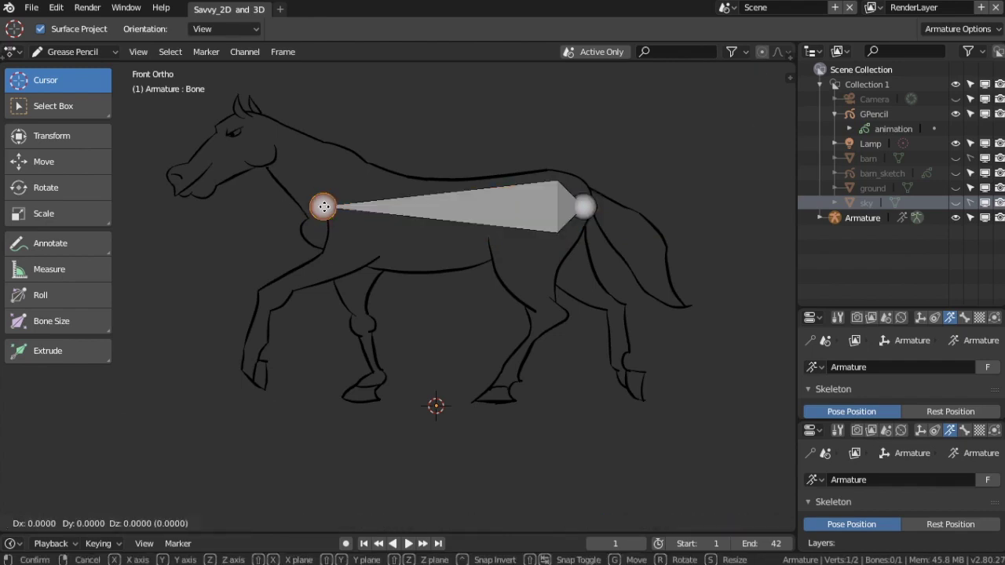
{"action": "key", "text": "x"}
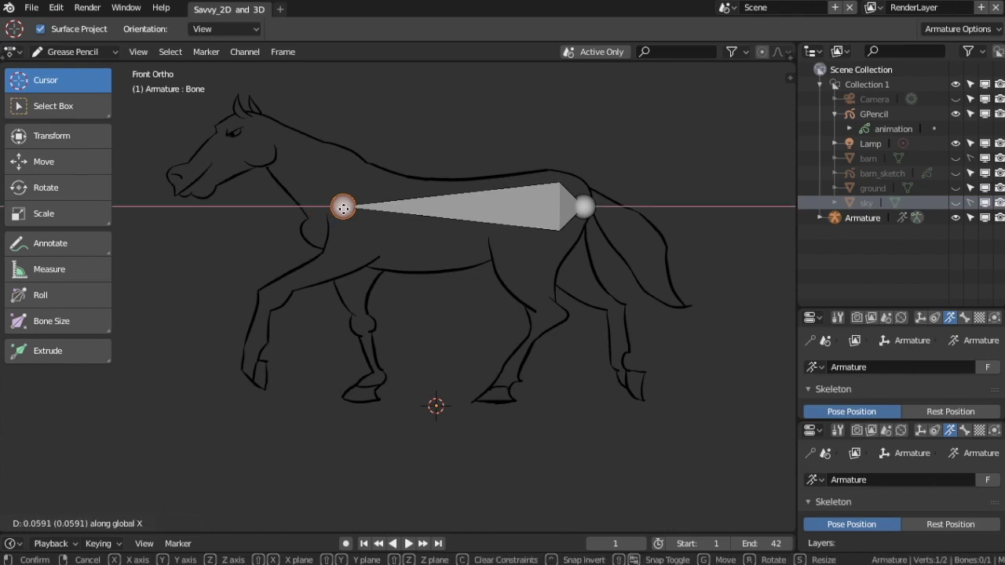
{"action": "left_click", "coordinate": [343, 207]}
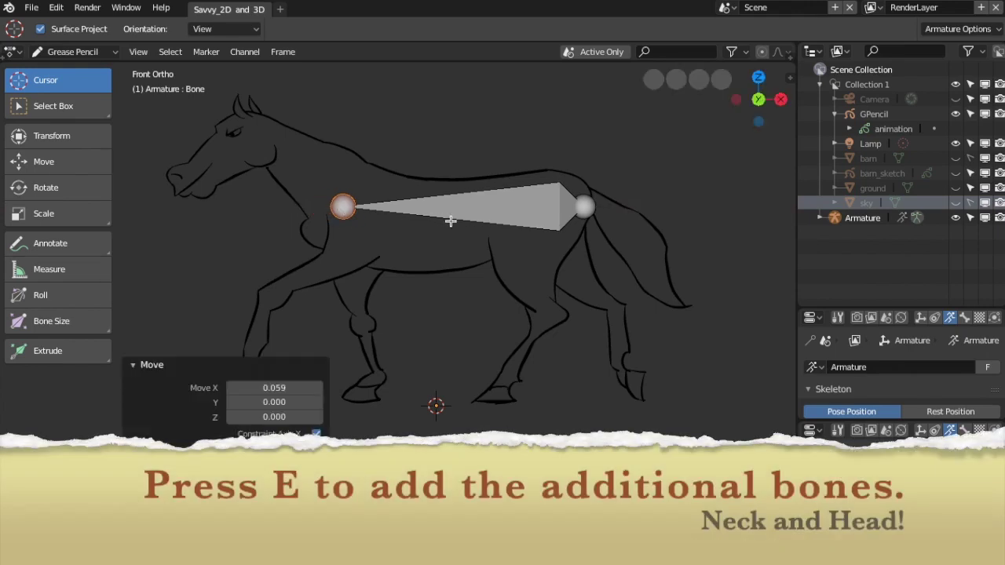
- Extrude a neck bone from the shoulder tip by about -0.219 X, 0.195 Z, and a head bone to the muzzle by about -0.263 X, -0.107 Z
{"action": "right_click", "coordinate": [339, 205]}
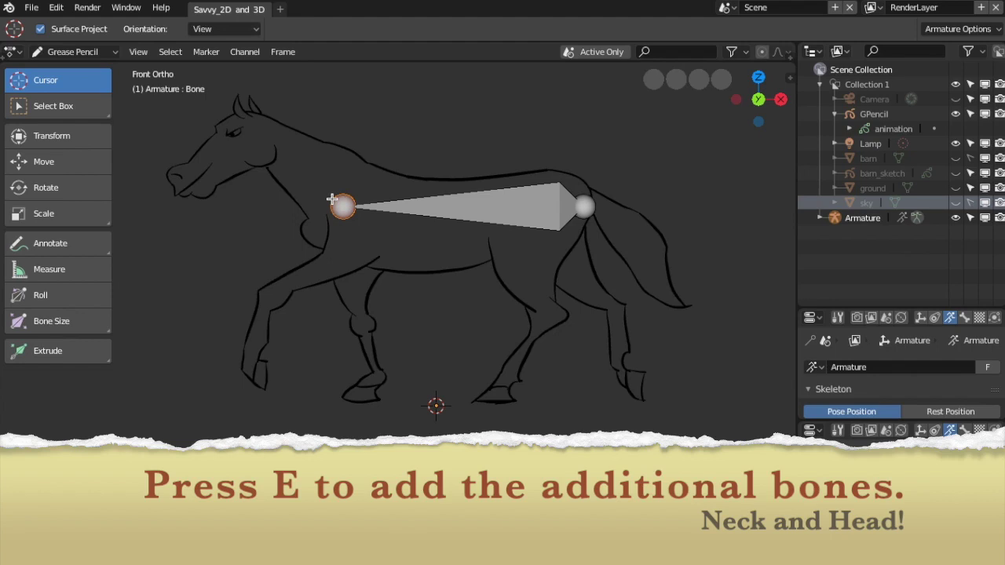
{"action": "key", "text": "e"}
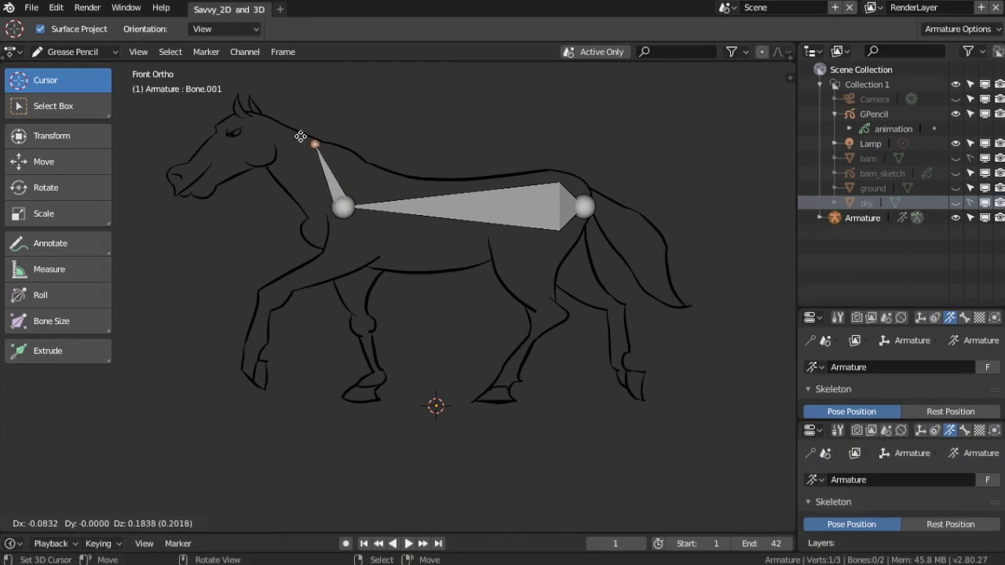
{"action": "left_click", "coordinate": [260, 133]}
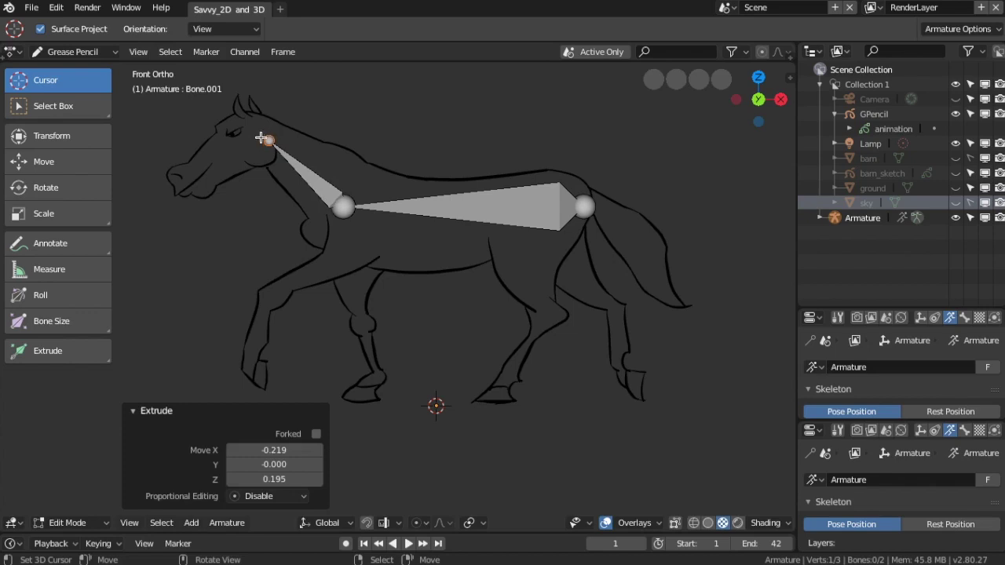
{"action": "key", "text": "e"}
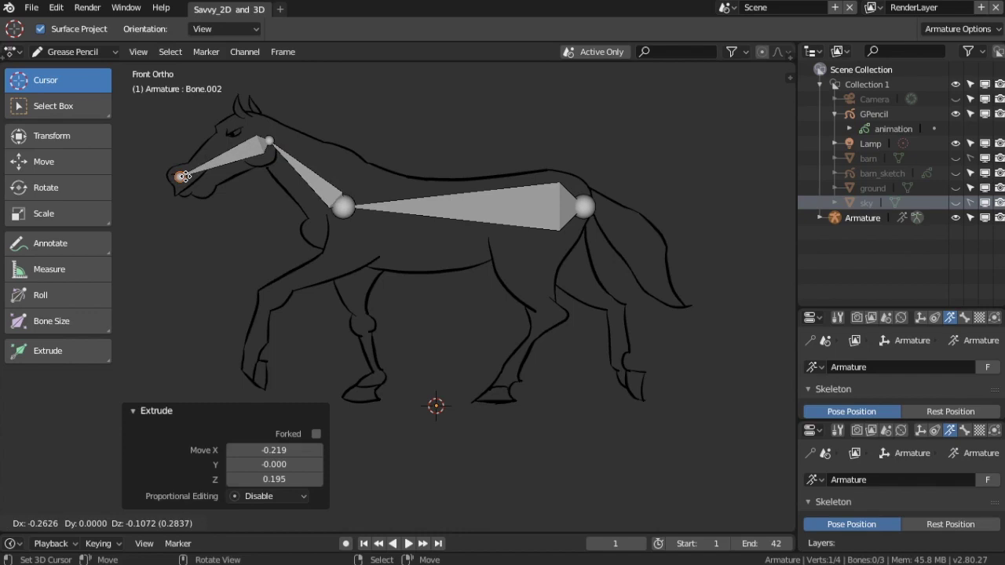
{"action": "left_click", "coordinate": [183, 176]}
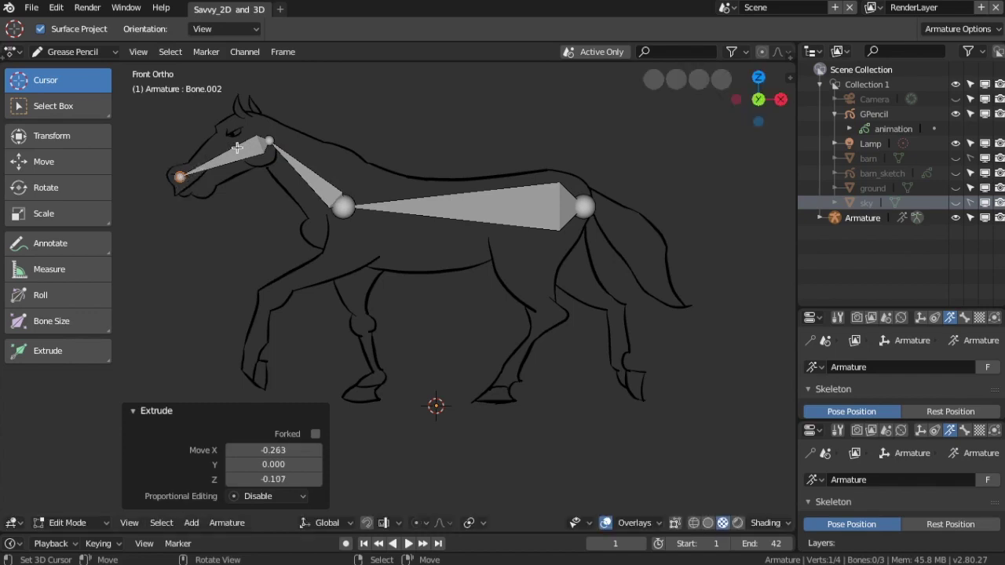
- Move the joint between the neck and head bones about -0.042 in X and 0.042 in Z, just below the ears
{"action": "left_click", "coordinate": [269, 138]}
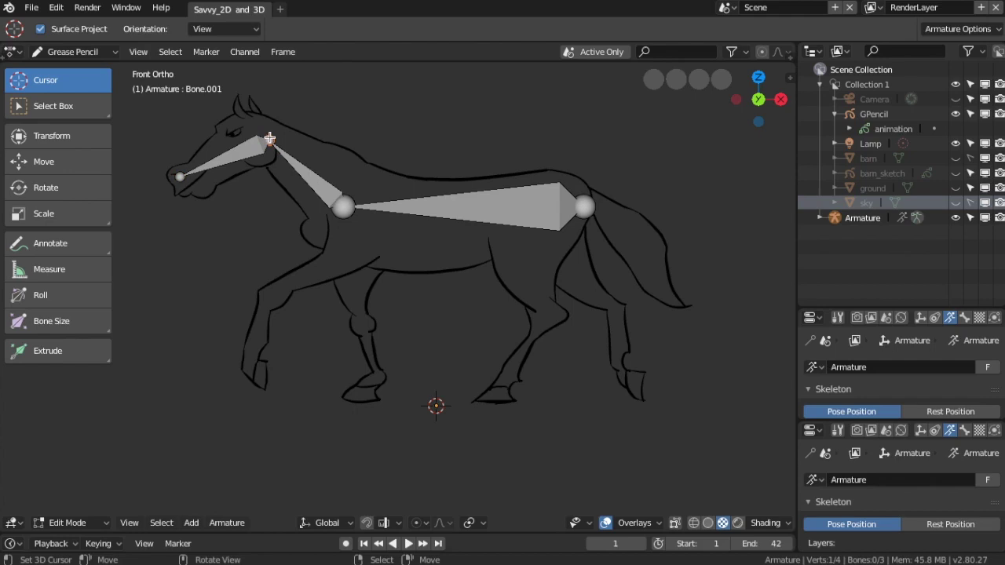
{"action": "key", "text": "g"}
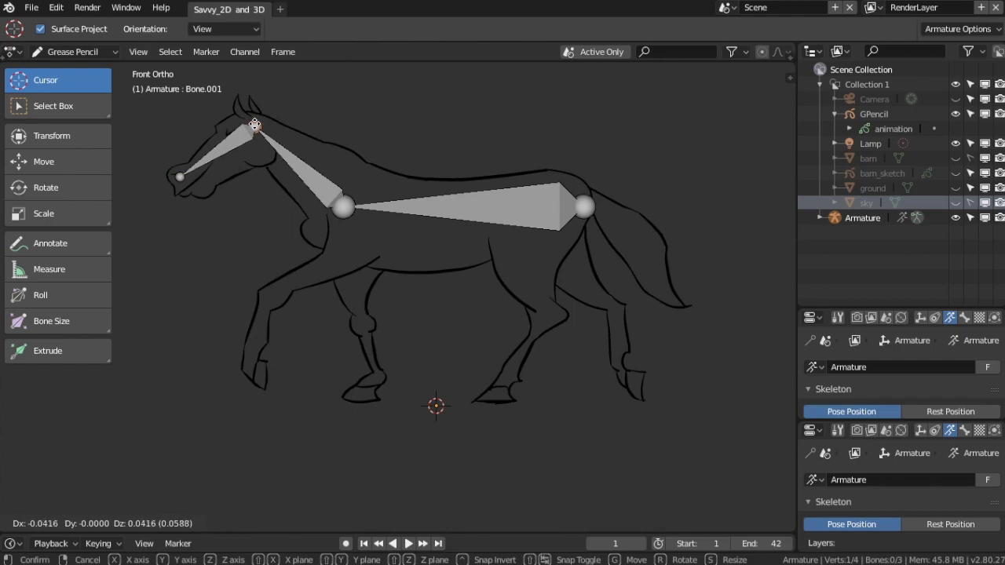
{"action": "left_click", "coordinate": [254, 125]}
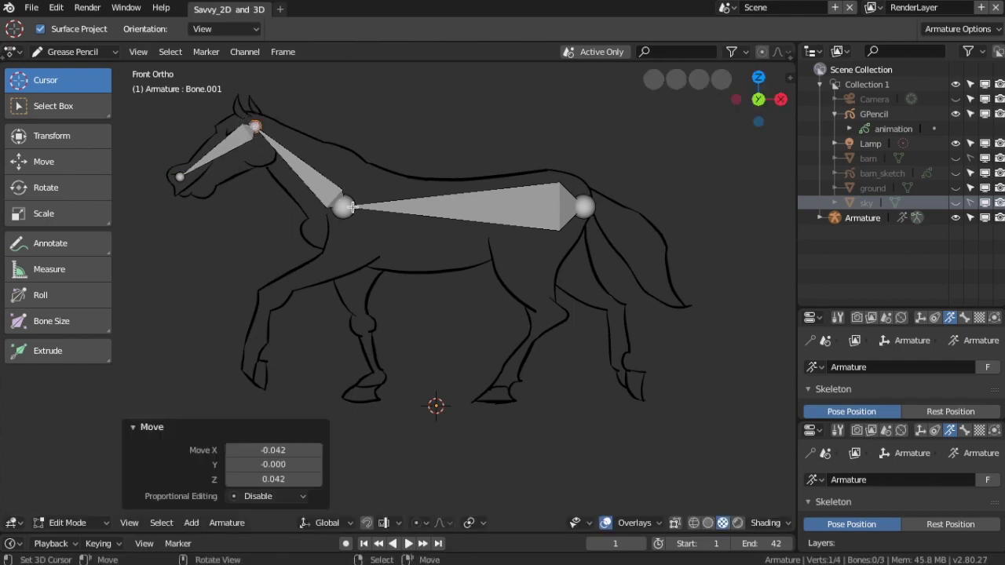
- Rename the long bone along the horse's back as spine
{"action": "mouse_move", "coordinate": [352, 207]}
{"action": "right_mouse_down"}
{"action": "mouse_move", "coordinate": [340, 192]}
{"action": "mouse_move", "coordinate": [334, 215]}
{"action": "mouse_move", "coordinate": [343, 203]}
{"action": "right_mouse_up"}
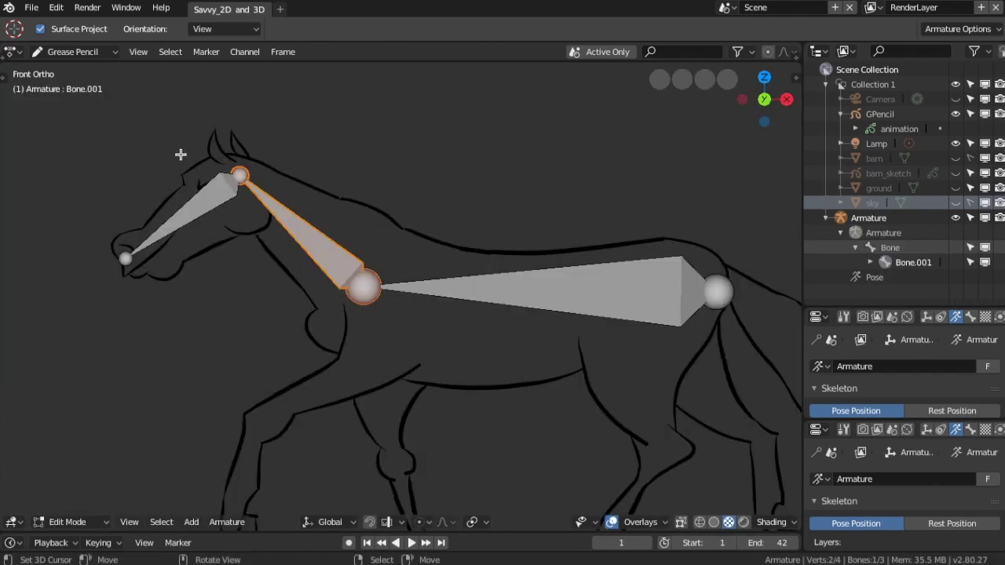
{"action": "right_click", "coordinate": [188, 204]}
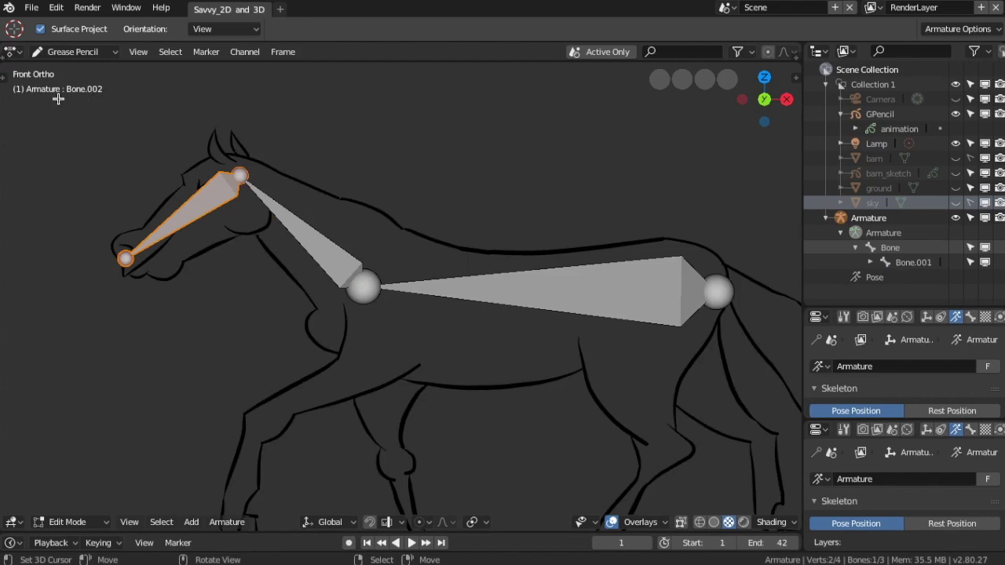
{"action": "right_click", "coordinate": [590, 299]}
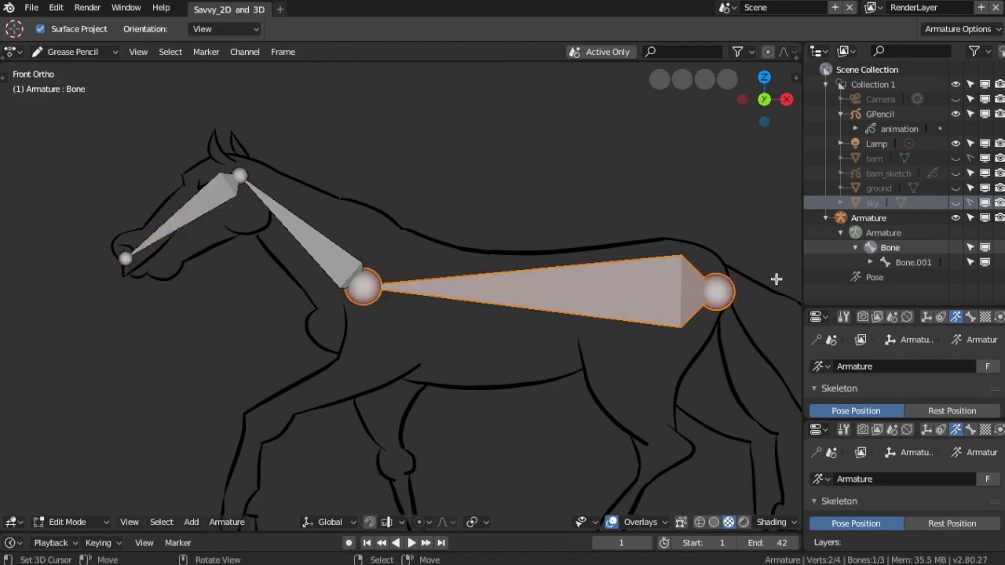
{"action": "double_click", "coordinate": [891, 248]}
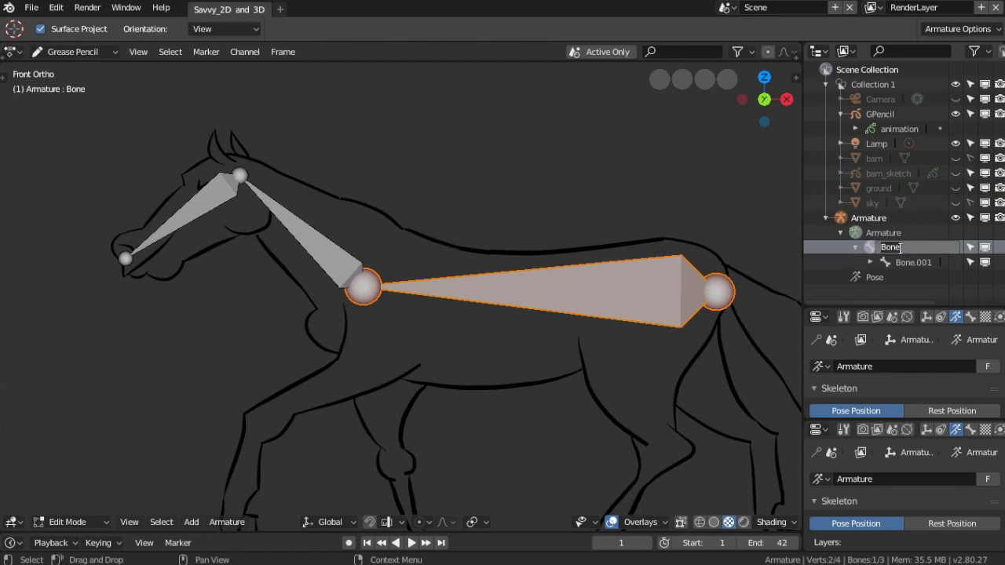
{"action": "type", "text": "spine"}
{"action": "key", "text": "Return"}
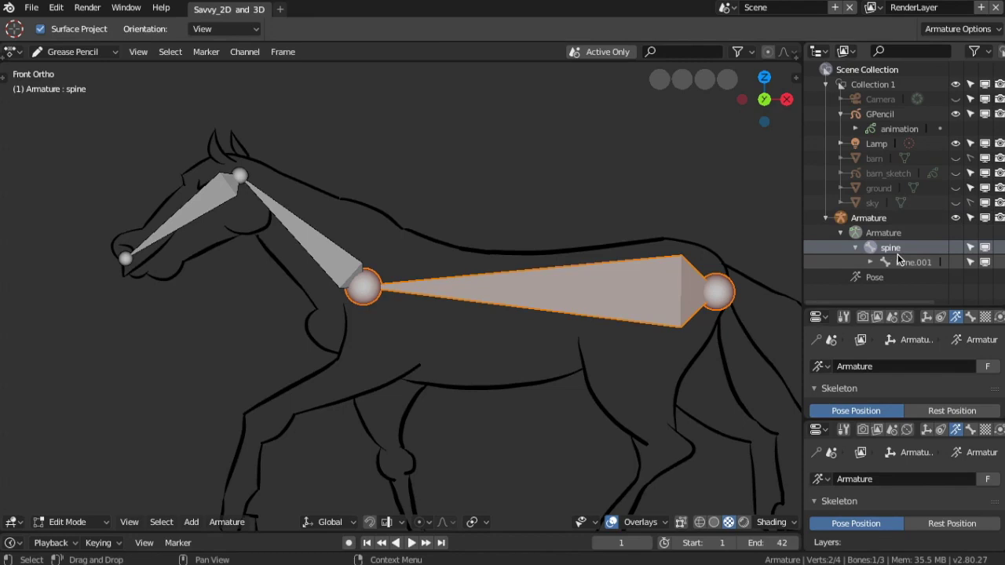
- Rename the bone between the shoulder and the head as neck
{"action": "left_click", "coordinate": [316, 250]}
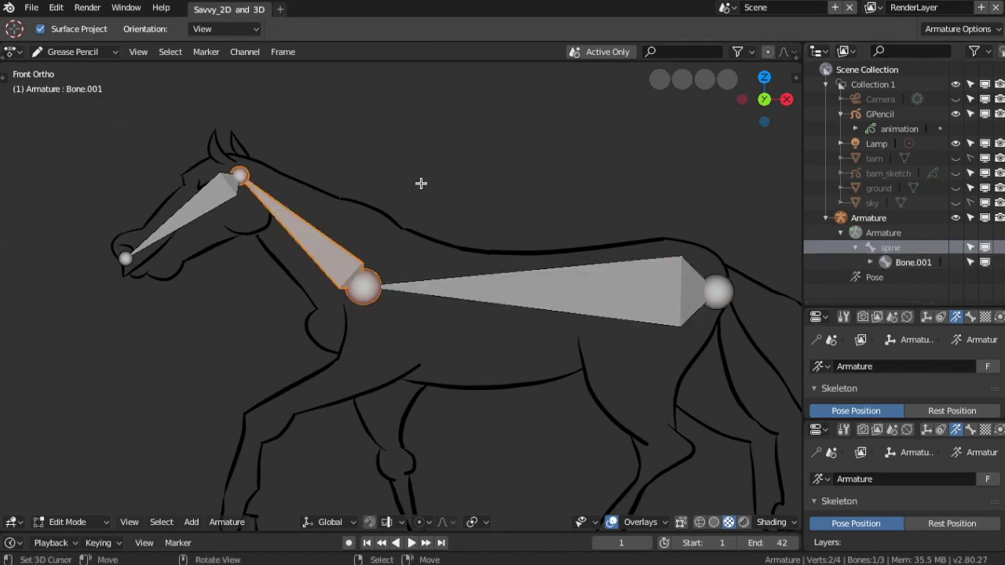
{"action": "left_click", "coordinate": [917, 262]}
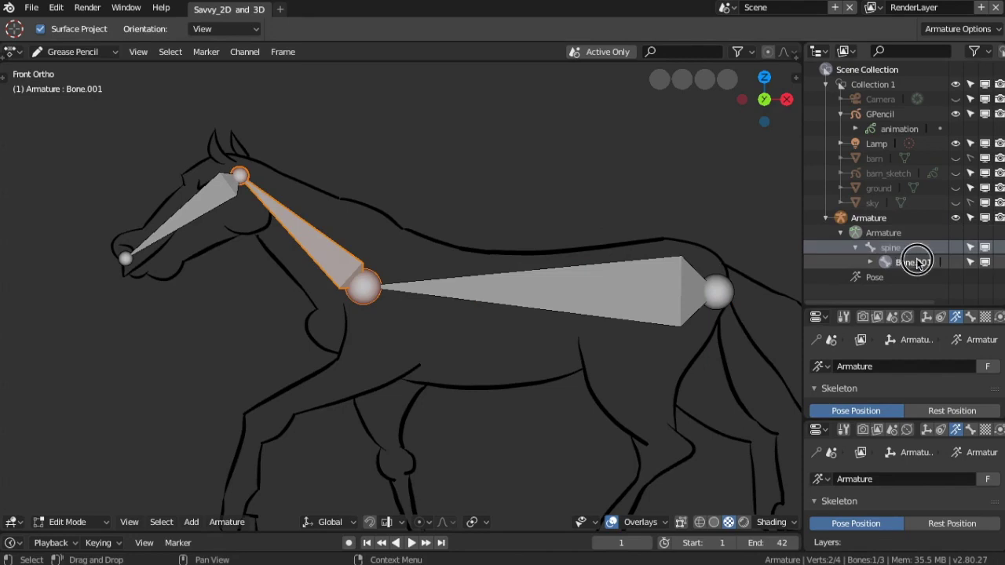
{"action": "double_click", "coordinate": [917, 263]}
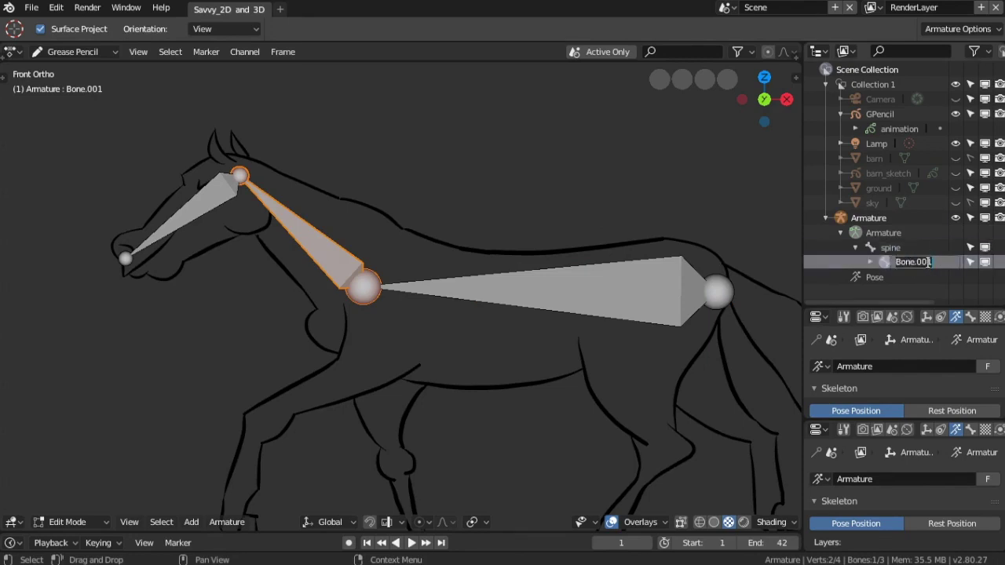
{"action": "type", "text": "neck"}
{"action": "key", "text": "Return"}
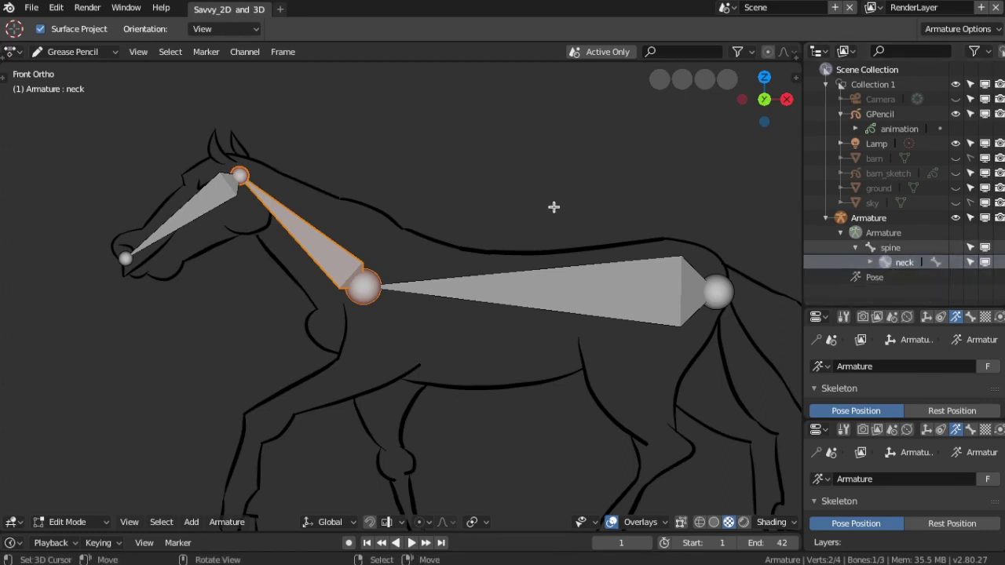
- Rename the bone running from below the ears to the muzzle as head
{"action": "left_click", "coordinate": [223, 202]}
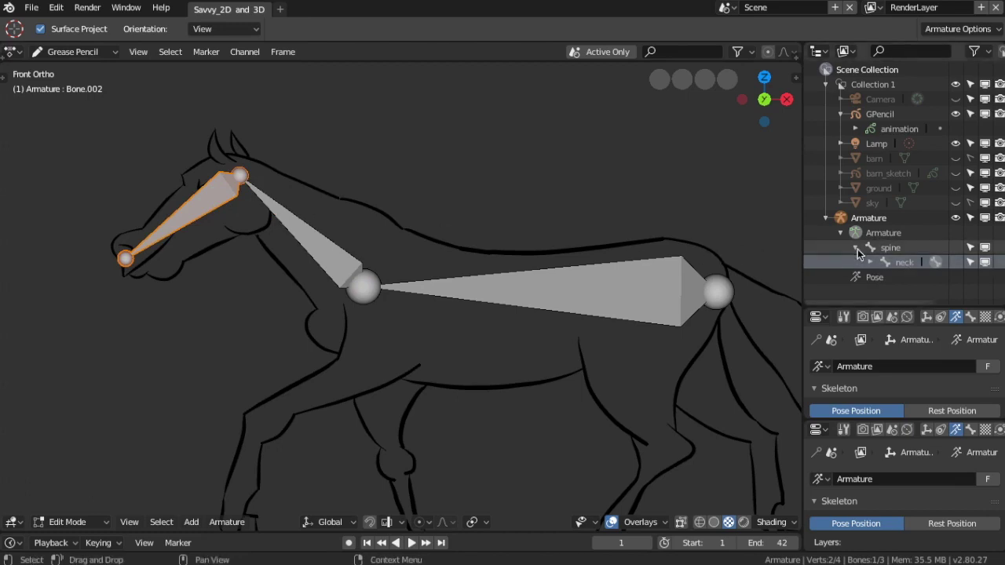
{"action": "left_click", "coordinate": [826, 84]}
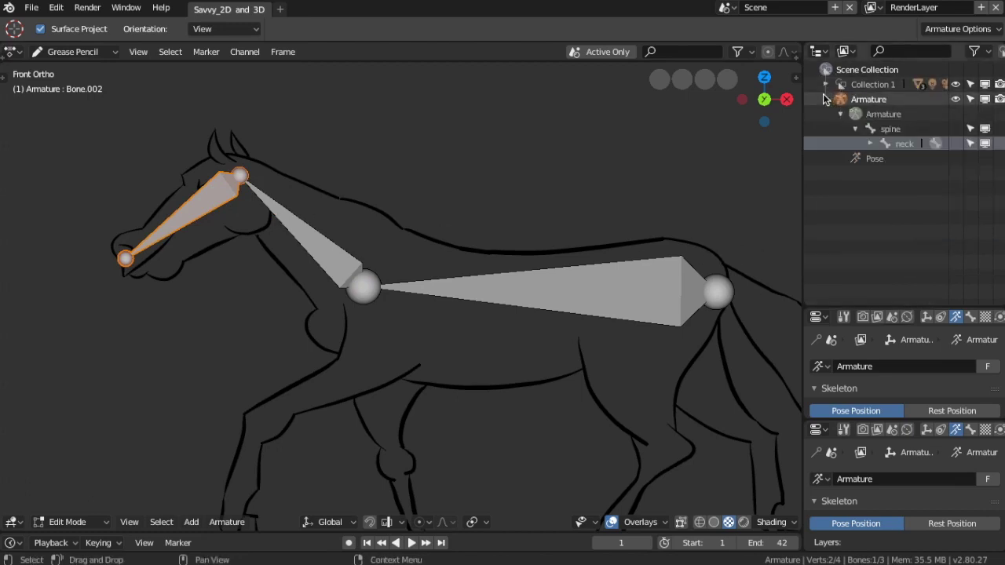
{"action": "left_click", "coordinate": [870, 143]}
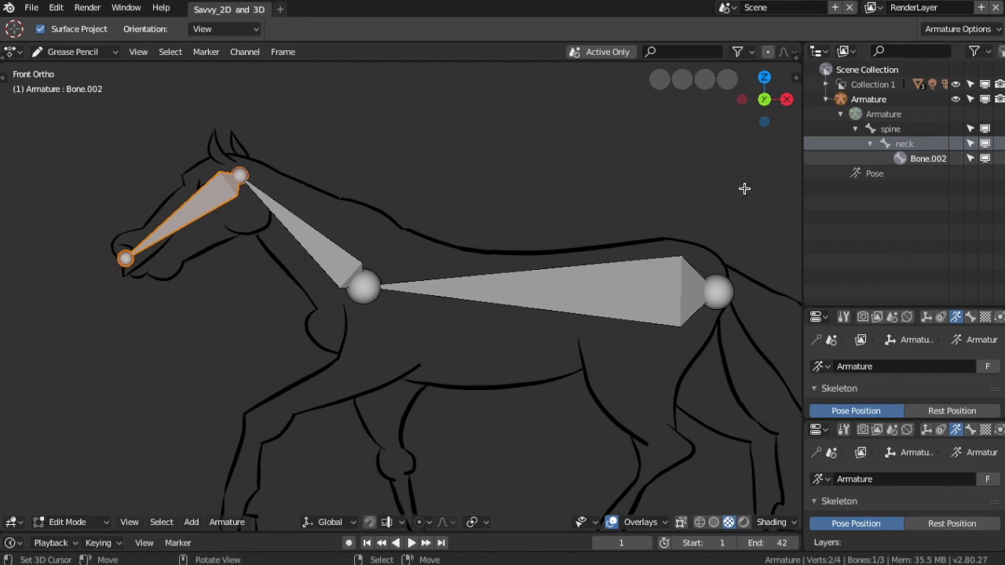
{"action": "double_click", "coordinate": [928, 158]}
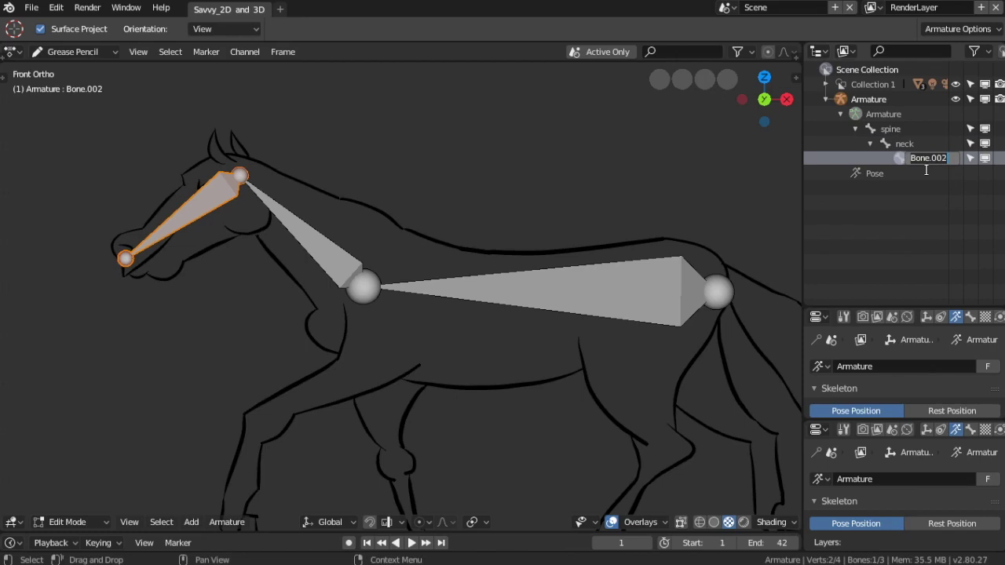
{"action": "type", "text": "h"}
{"action": "key", "text": "Return"}
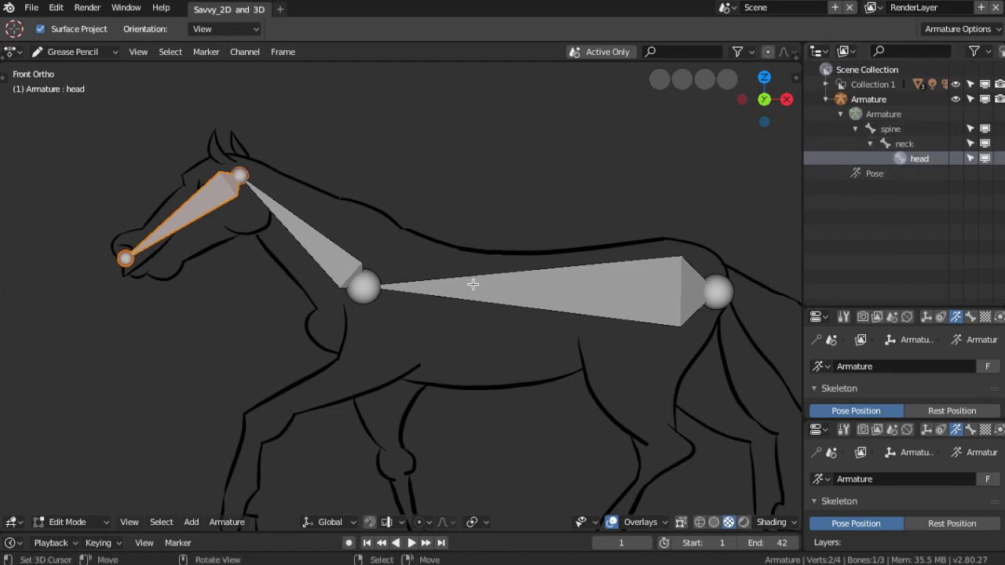
- Select the spine, neck and head bones in turn to check their names
{"action": "left_click", "coordinate": [545, 294]}
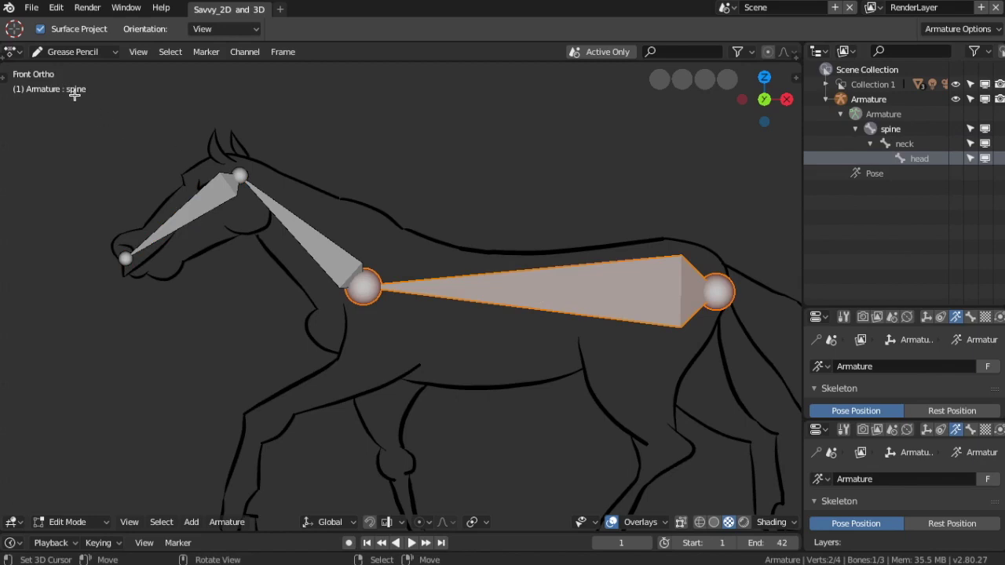
{"action": "left_click", "coordinate": [292, 221]}
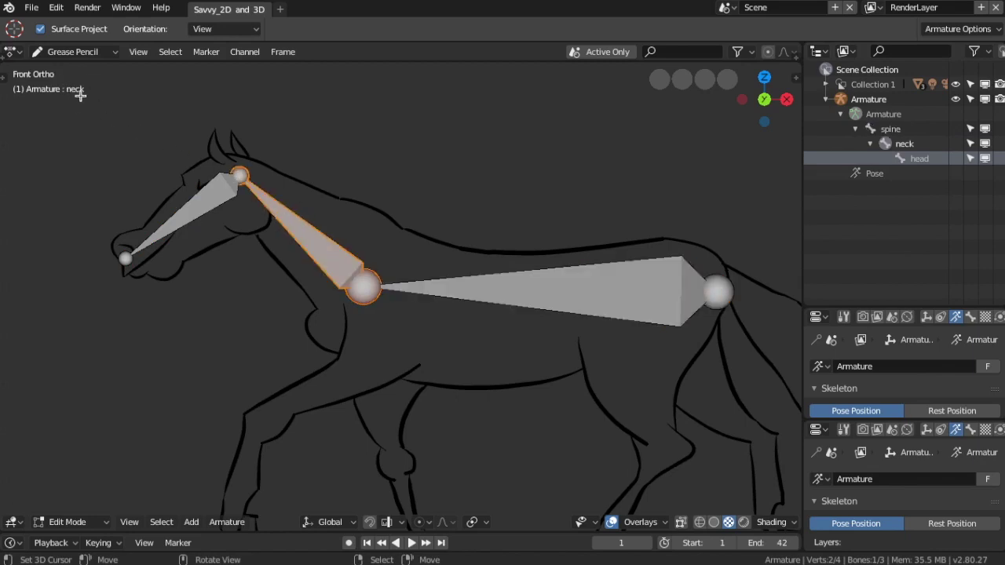
{"action": "left_click", "coordinate": [201, 204]}
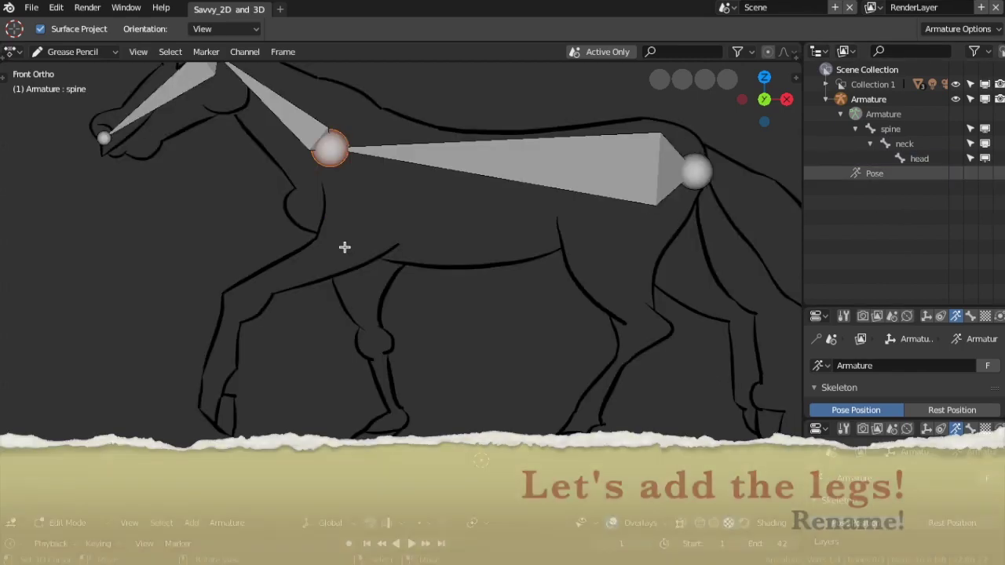
- Extrude a leg bone from the shoulder joint by about 0.059 X, -0.146 Z, and another to the front hoof by about 0.042 X, -0.454 Z
{"action": "key", "text": "e"}
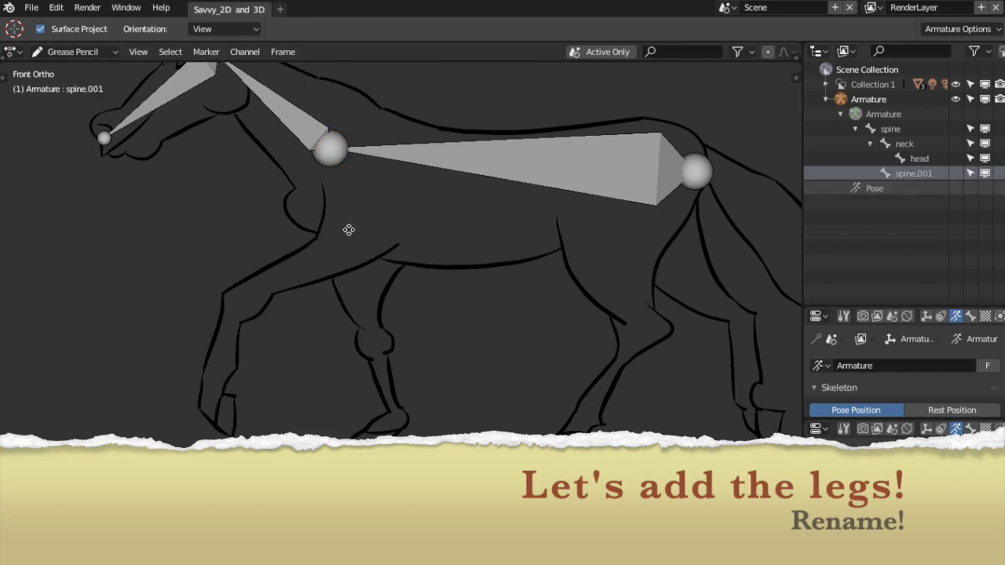
{"action": "left_click", "coordinate": [373, 287]}
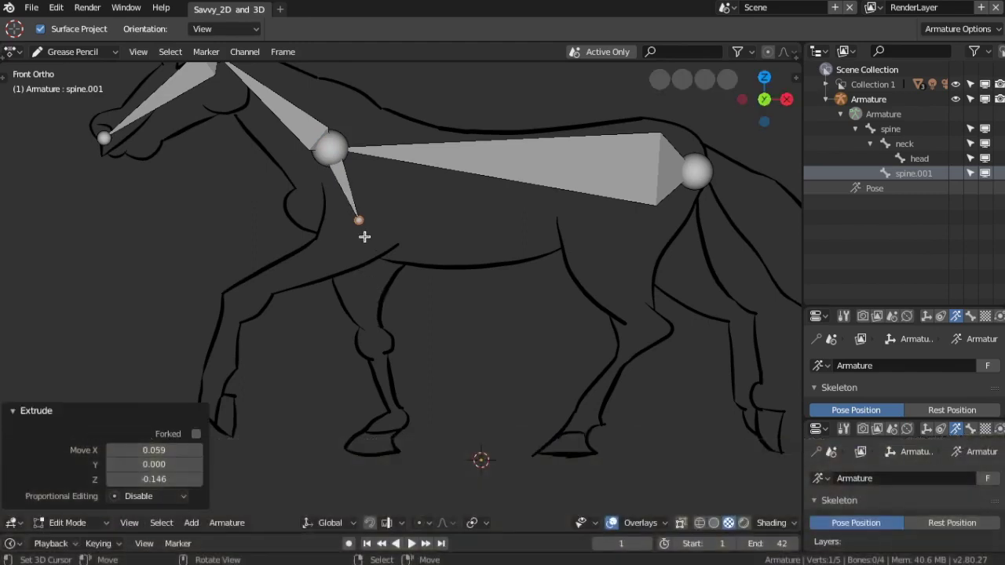
{"action": "key", "text": "e"}
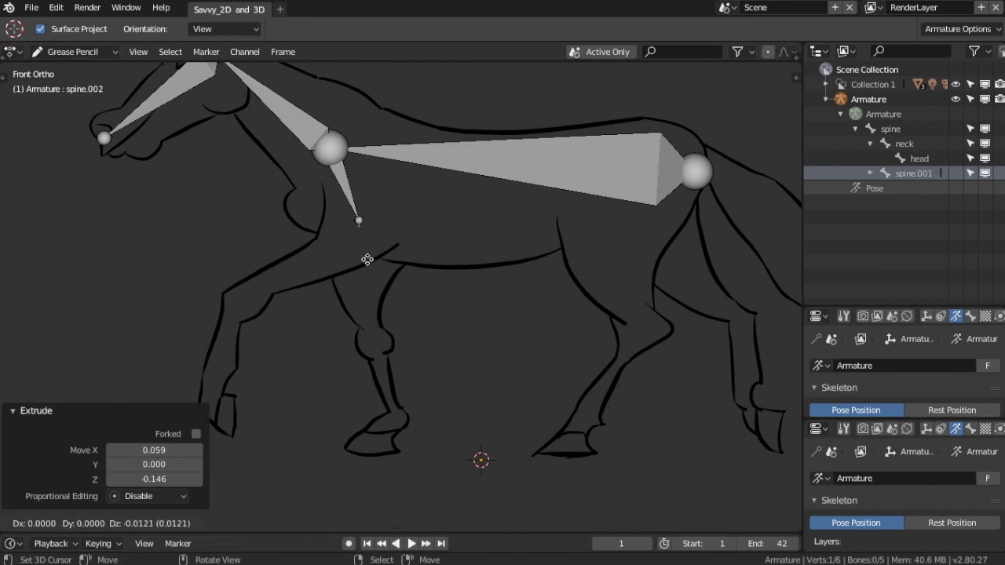
{"action": "left_click", "coordinate": [386, 471]}
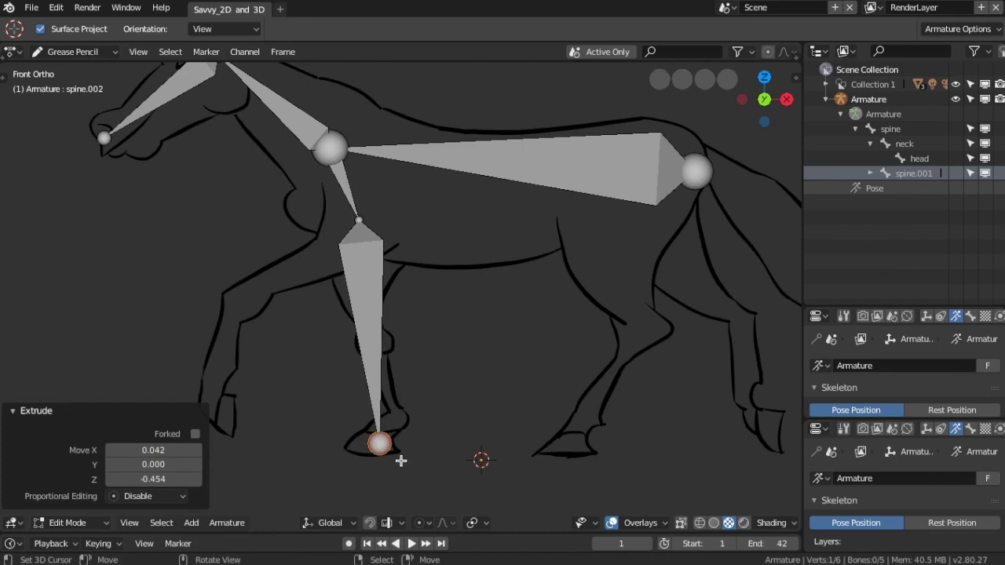
- Move the joint between the two front leg bones about -0.011 in X and 0.048 in Z, closer to the shoulder
{"action": "right_click", "coordinate": [359, 219]}
{"action": "key", "text": "g"}
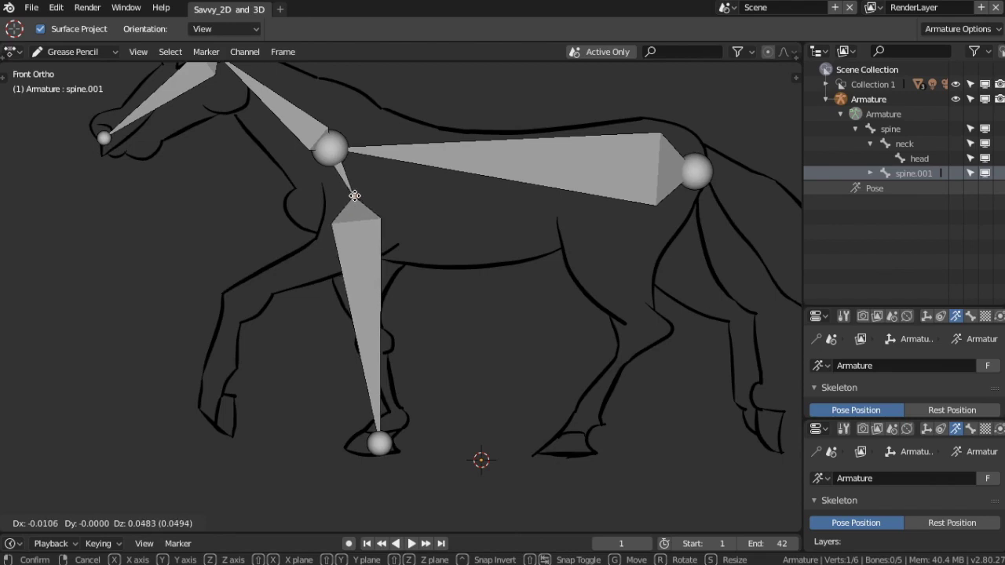
{"action": "left_click", "coordinate": [355, 196]}
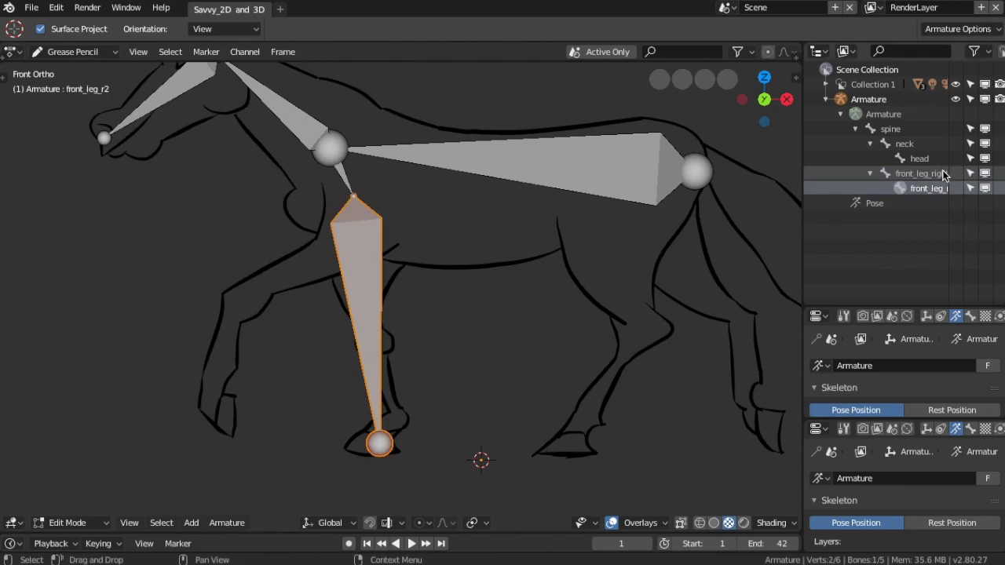
- Rename the short upper front leg bone as front_leg_r1
{"action": "left_click", "coordinate": [942, 174]}
{"action": "double_click", "coordinate": [942, 174]}
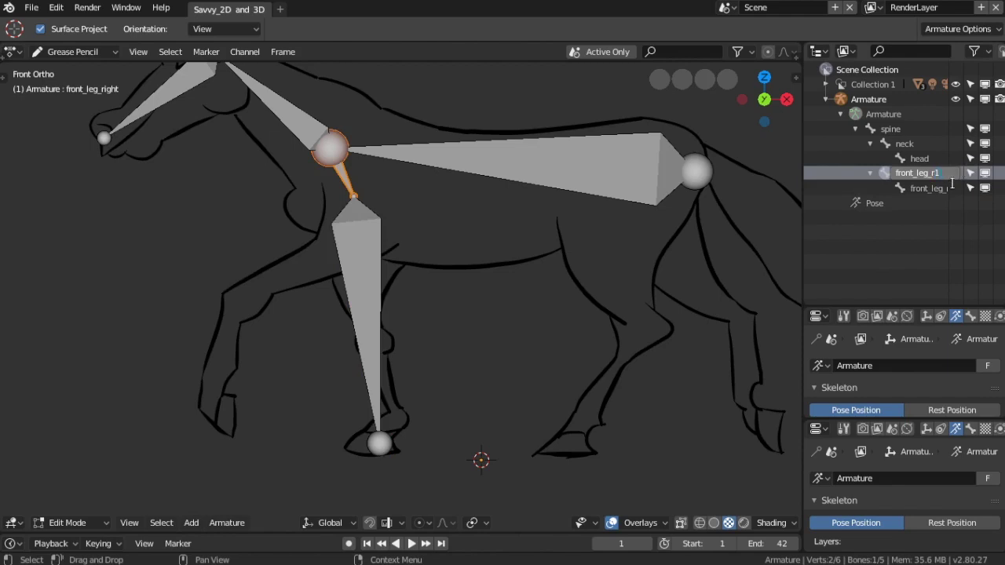
{"action": "type", "text": "1"}
{"action": "key", "text": "Return"}
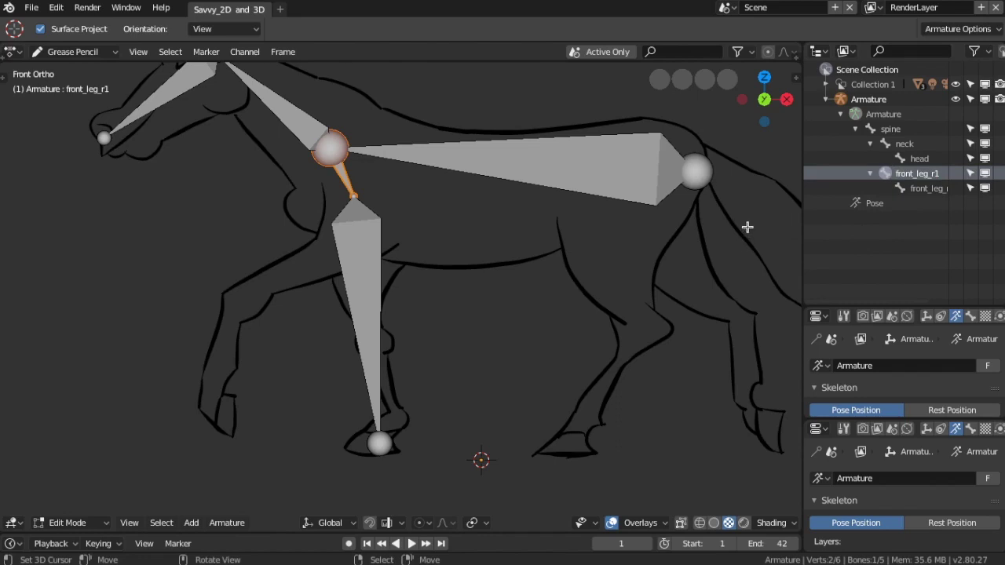
- Widen the outliner to show full bone names, and select front_leg_r1 and front_leg_r2 in turn to see which bone each is
{"action": "left_click", "coordinate": [373, 256]}
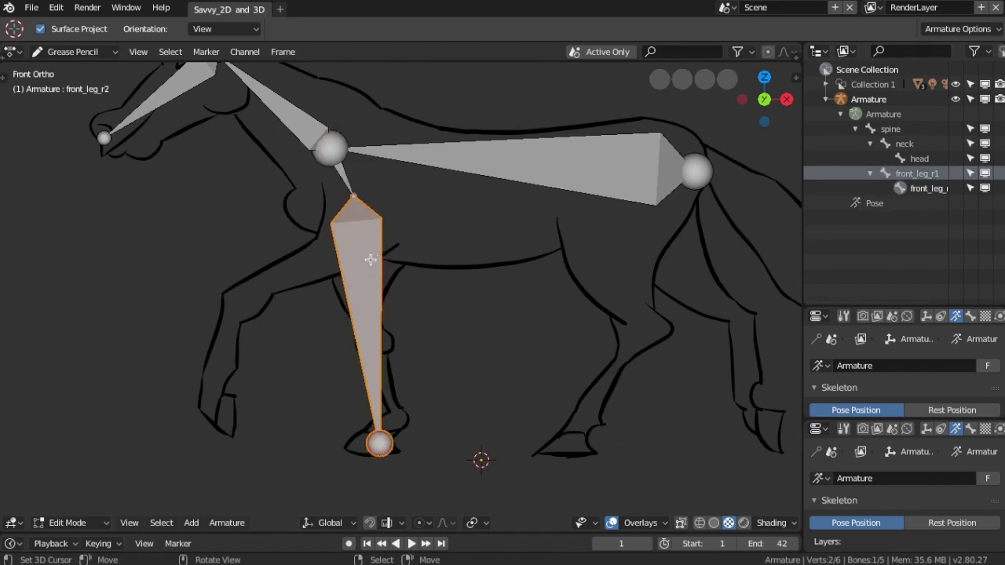
{"action": "left_click", "coordinate": [362, 262]}
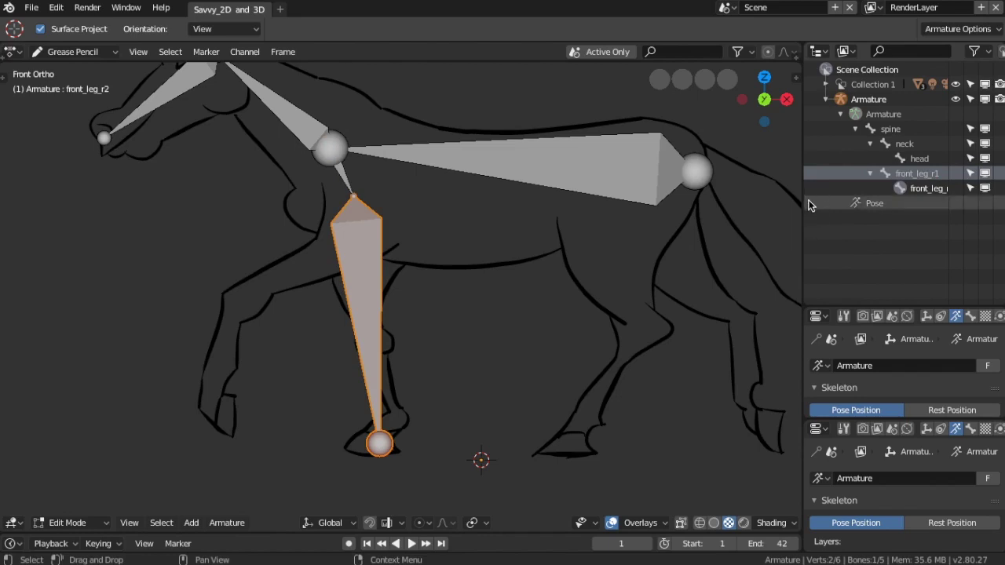
{"action": "left_click_drag", "start_coordinate": [802, 206], "coordinate": [786, 203]}
{"action": "left_click", "coordinate": [909, 174]}
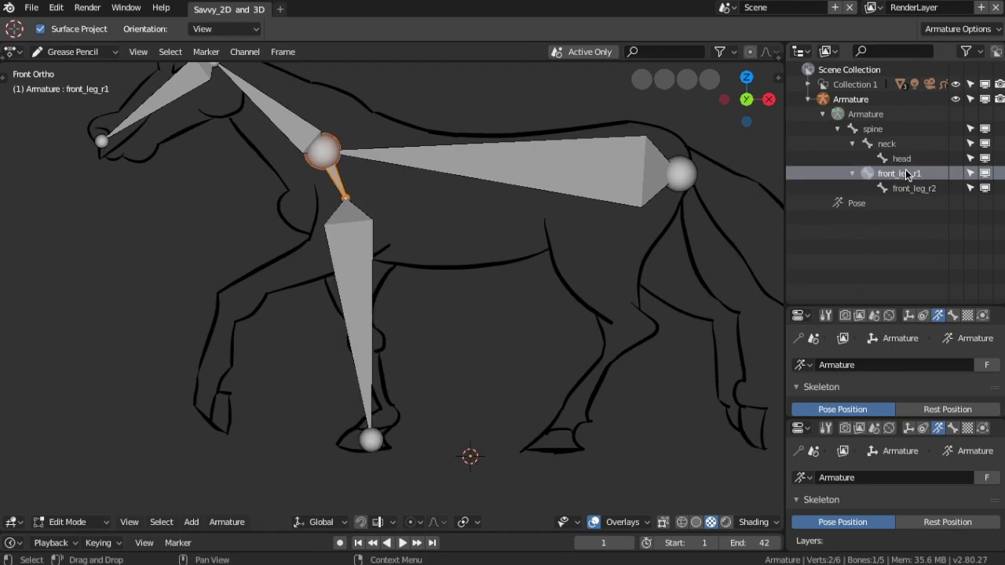
{"action": "left_click", "coordinate": [927, 190]}
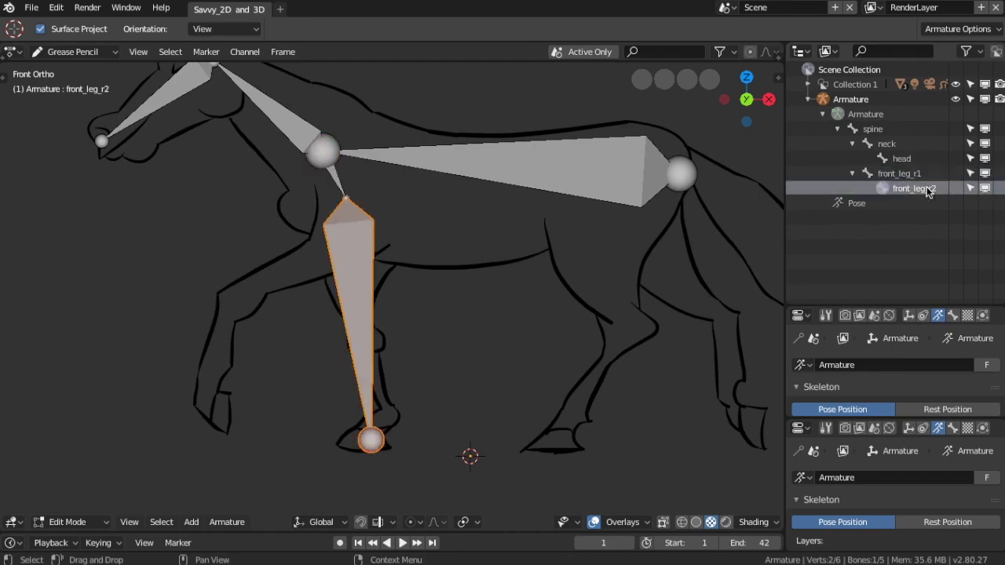
{"action": "left_click", "coordinate": [908, 174]}
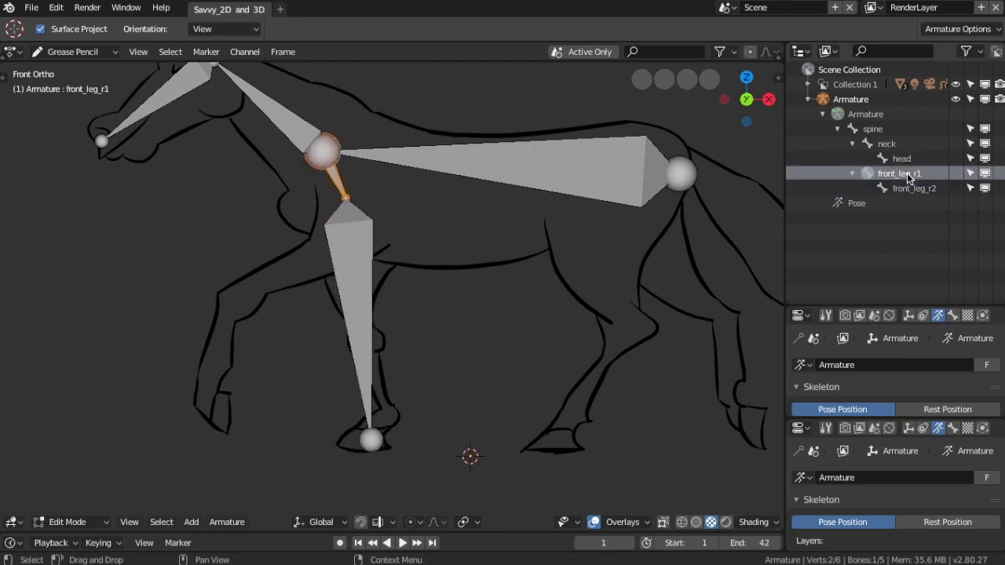
- Toggle the viewport visibility of front_leg_r1 and front_leg_r2 off and back on to identify each bone
{"action": "left_click", "coordinate": [984, 173]}
{"action": "left_click", "coordinate": [985, 174]}
{"action": "left_click", "coordinate": [984, 173]}
{"action": "left_click", "coordinate": [984, 174]}
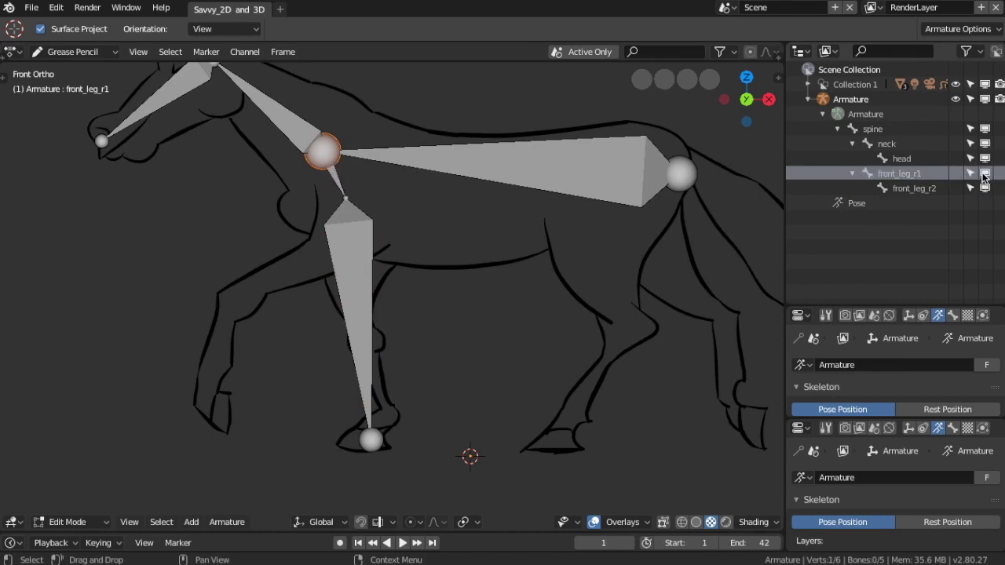
{"action": "left_click", "coordinate": [986, 188]}
{"action": "left_click", "coordinate": [986, 189]}
{"action": "left_click", "coordinate": [986, 188]}
{"action": "left_click", "coordinate": [987, 189]}
{"action": "left_click", "coordinate": [986, 189]}
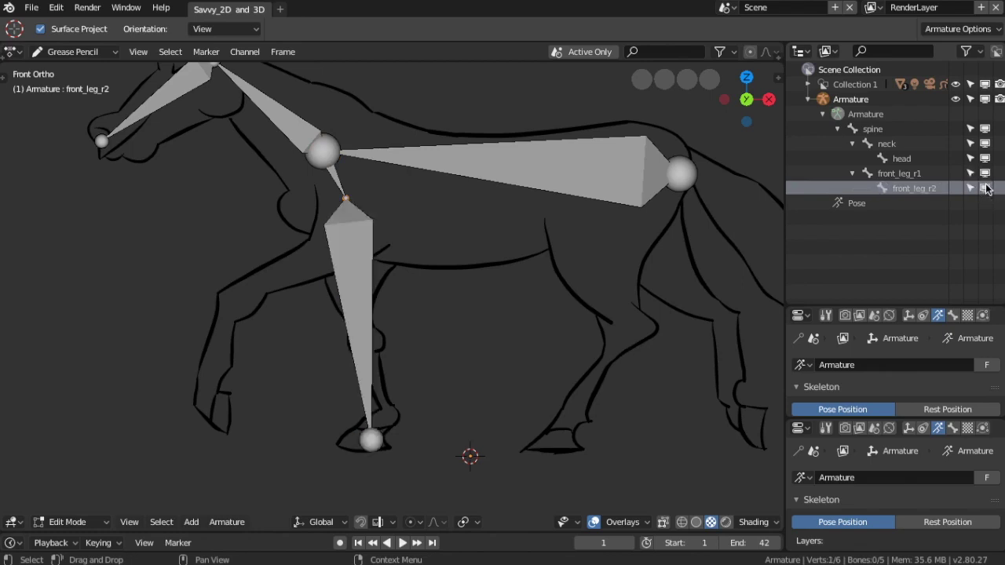
- Move the tip of front_leg_r2 about 0.029 X, 0.076 Z to the fetlock, and extrude a hoof bone about -0.071 X, -0.093 Z
{"action": "left_click", "coordinate": [905, 188]}
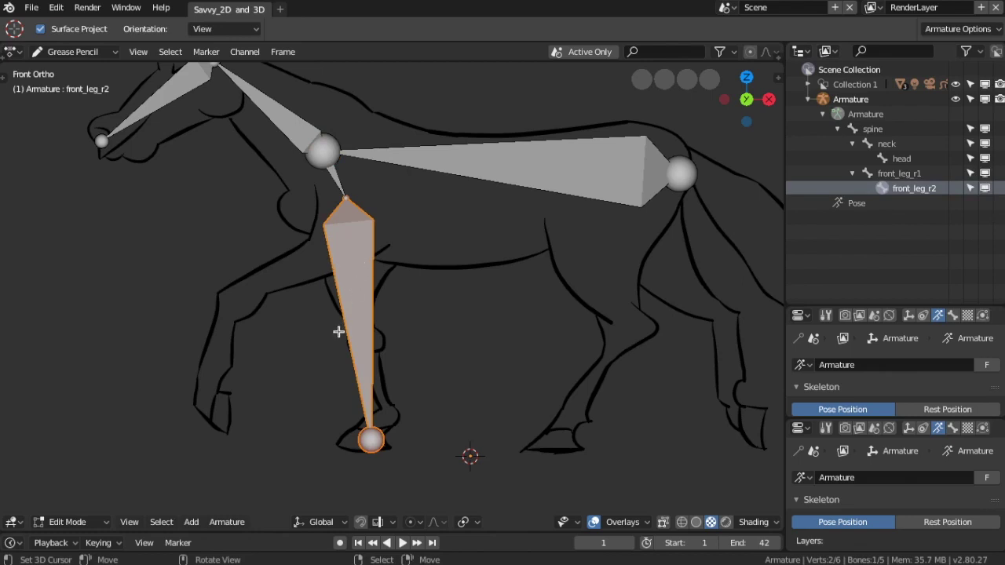
{"action": "left_click_drag", "start_coordinate": [371, 441], "coordinate": [388, 405]}
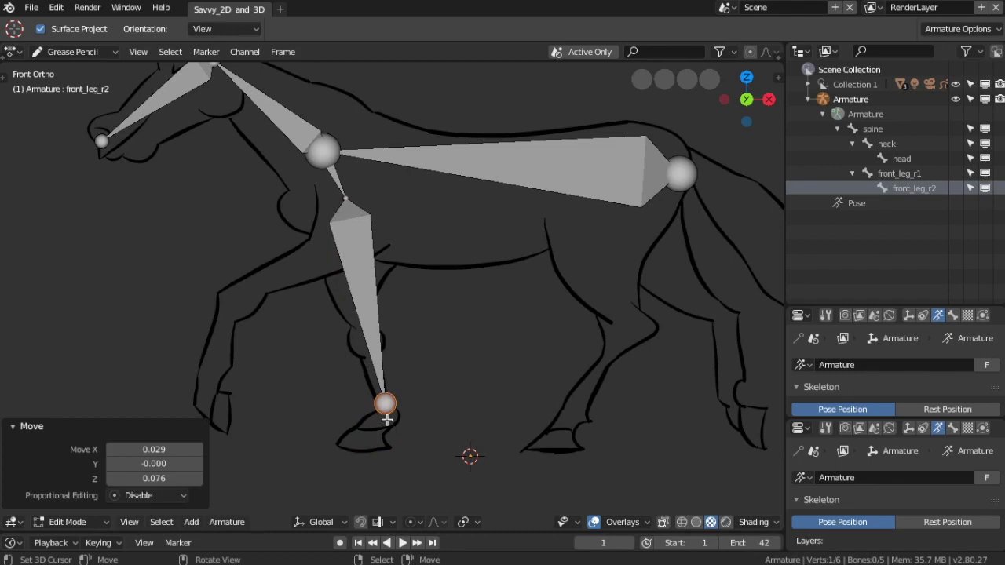
{"action": "key", "text": "e"}
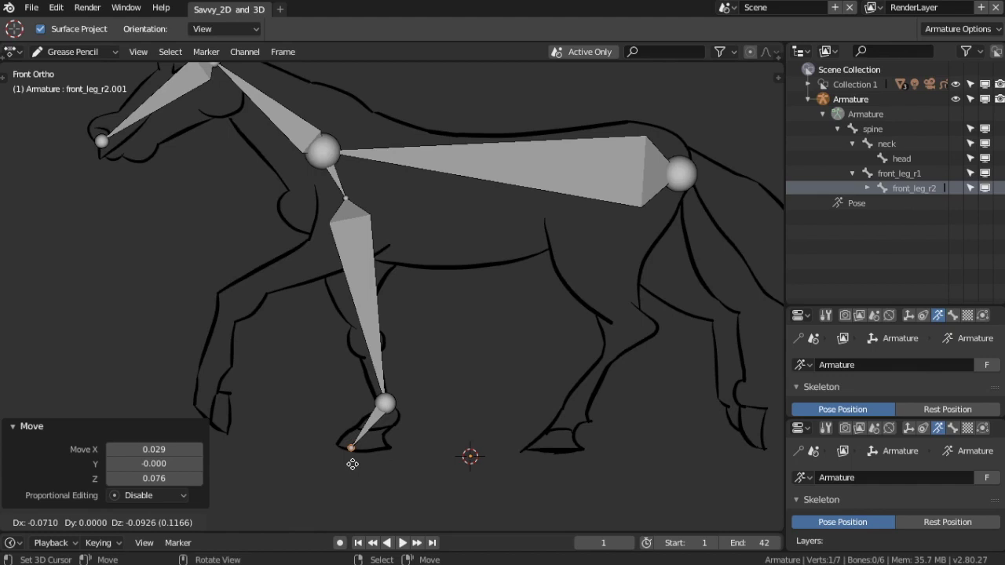
{"action": "left_click", "coordinate": [353, 464]}
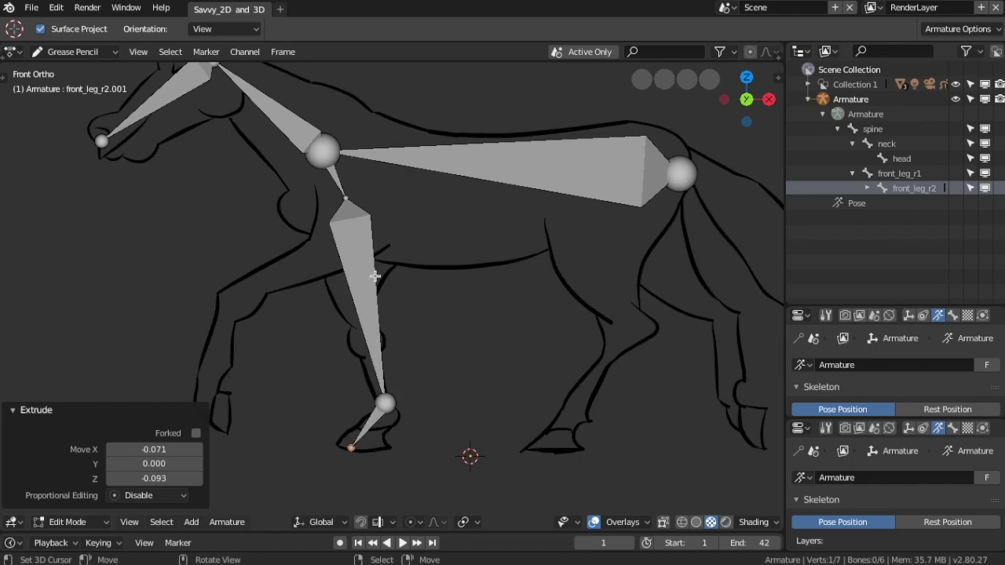
- Subdivide the long front_leg_r2 bone with 2 cuts
{"action": "right_click", "coordinate": [376, 428]}
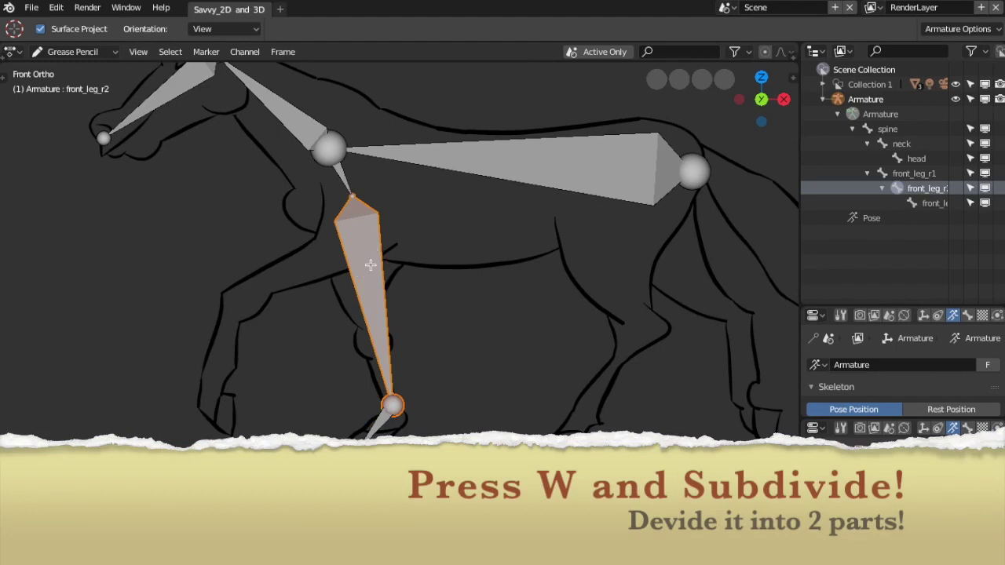
{"action": "key", "text": "w"}
{"action": "left_click", "coordinate": [366, 265]}
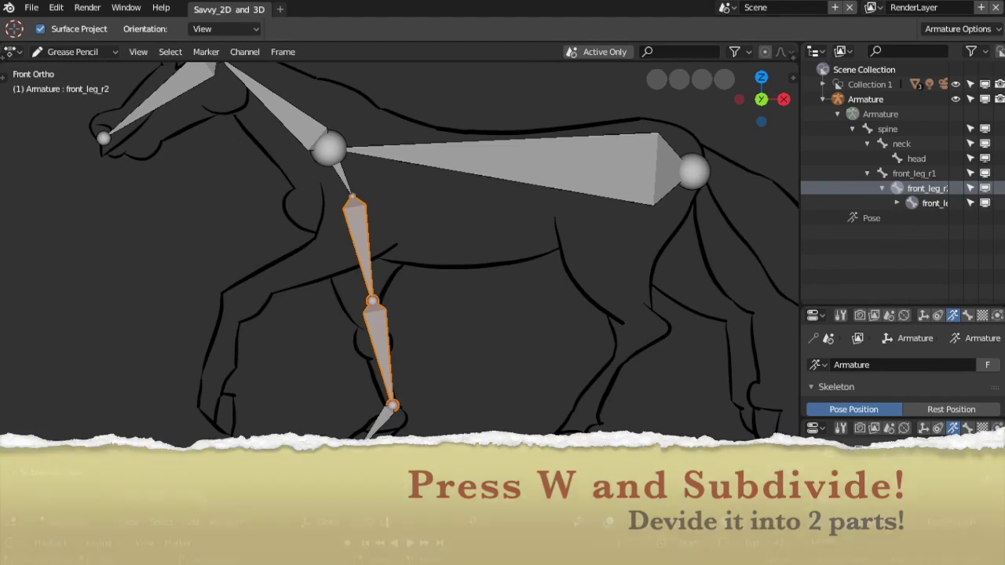
{"action": "left_click", "coordinate": [198, 496]}
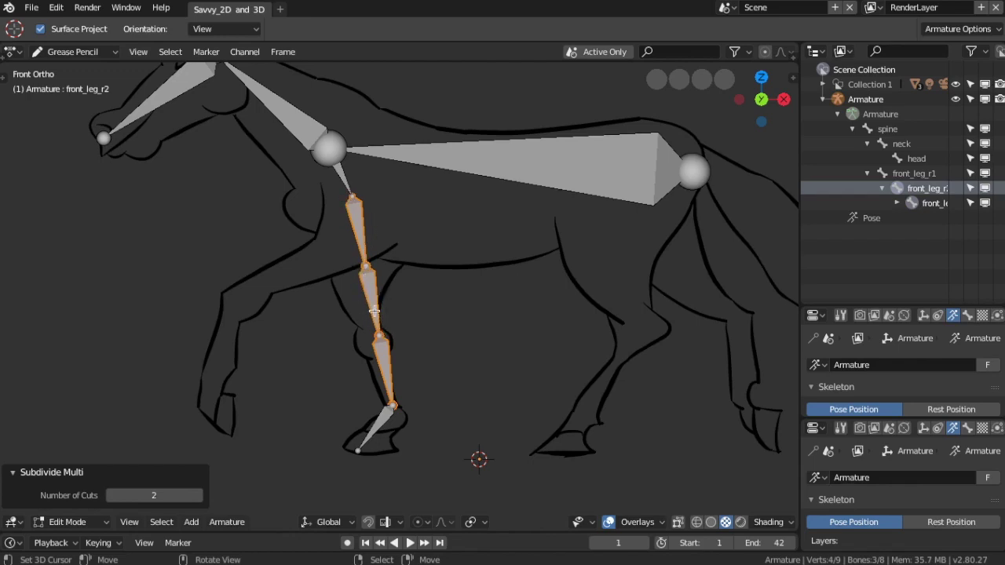
- Move the knee joint about -0.012 X, 0.033 Z and the joint above it about -0.005 X, 0.015 Z, then lower the knee joint about 0.009
{"action": "mouse_move", "coordinate": [379, 331]}
{"action": "left_mouse_down"}
{"action": "mouse_move", "coordinate": [377, 306]}
{"action": "mouse_move", "coordinate": [370, 315]}
{"action": "left_mouse_up"}
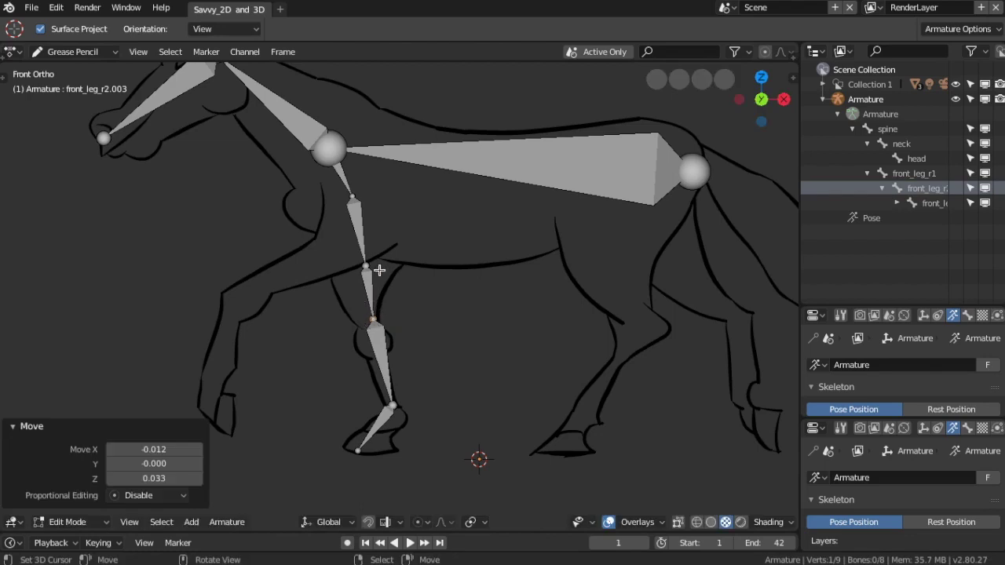
{"action": "mouse_move", "coordinate": [368, 266]}
{"action": "left_mouse_down"}
{"action": "mouse_move", "coordinate": [357, 240]}
{"action": "mouse_move", "coordinate": [363, 257]}
{"action": "left_mouse_up"}
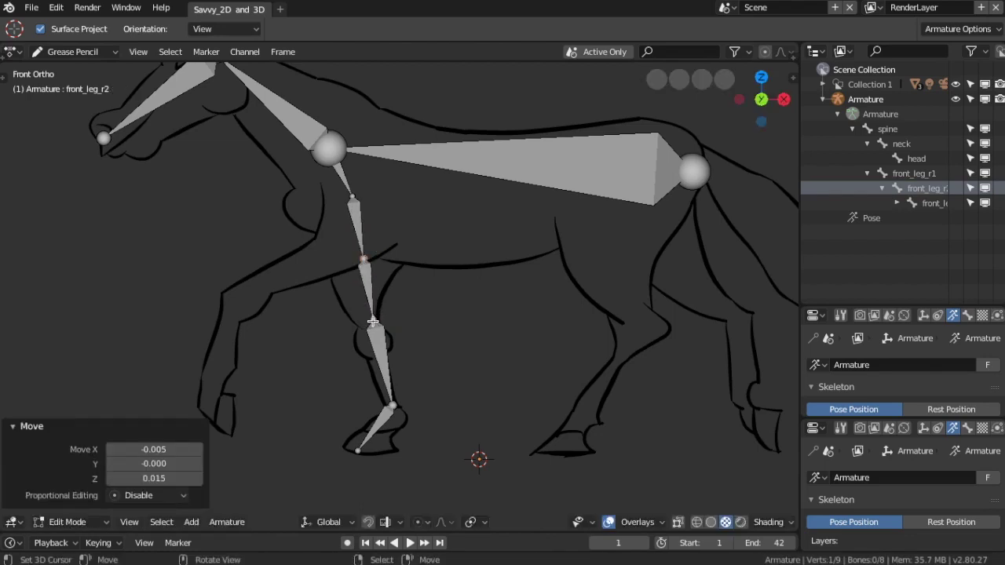
{"action": "key", "text": "e"}
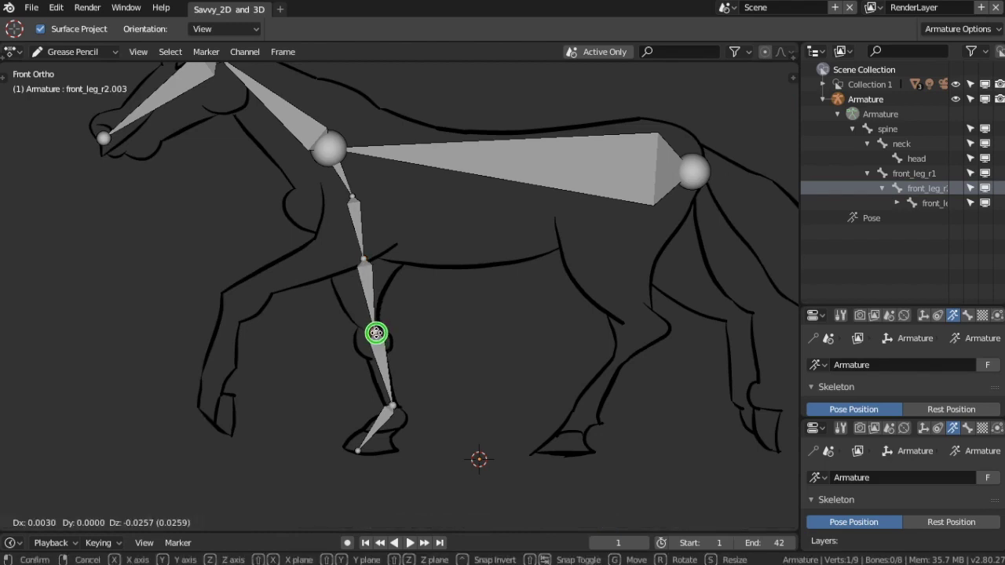
{"action": "left_click", "coordinate": [374, 324]}
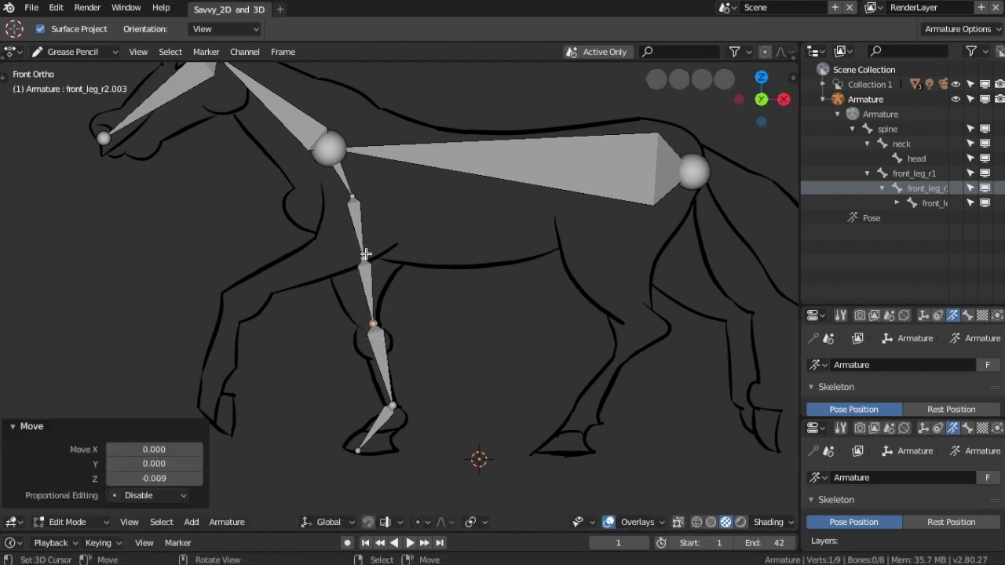
{"action": "middle_click_drag", "start_coordinate": [286, 276], "coordinate": [174, 276]}
{"action": "scroll", "coordinate": [340, 226], "scroll_direction": "up", "scroll_amount": 1}
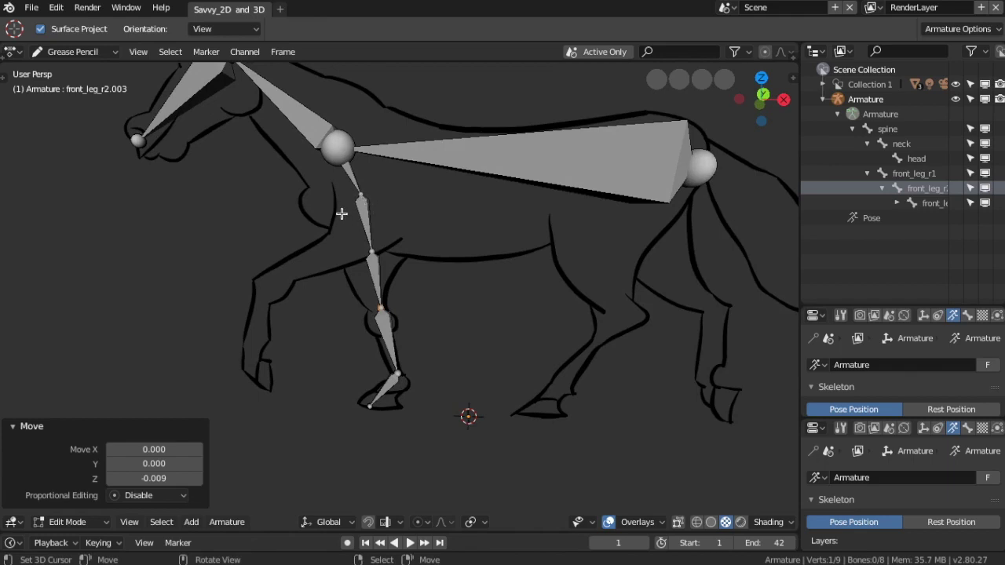
- In front view, extrude a bone for the second front leg from the shoulder joint, about -0.053 X, -0.114 Z
{"action": "left_click", "coordinate": [342, 157]}
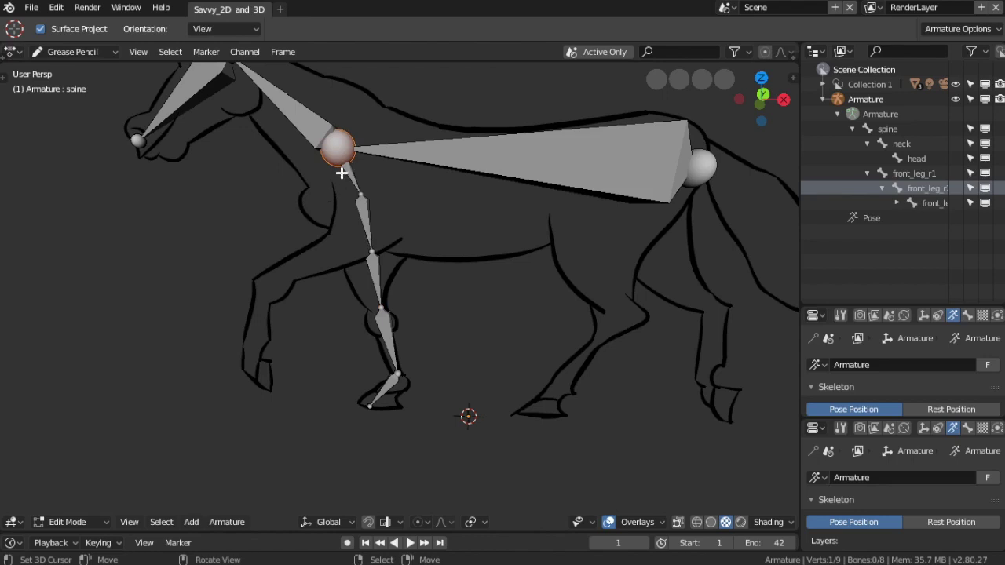
{"action": "key", "text": "KP_1"}
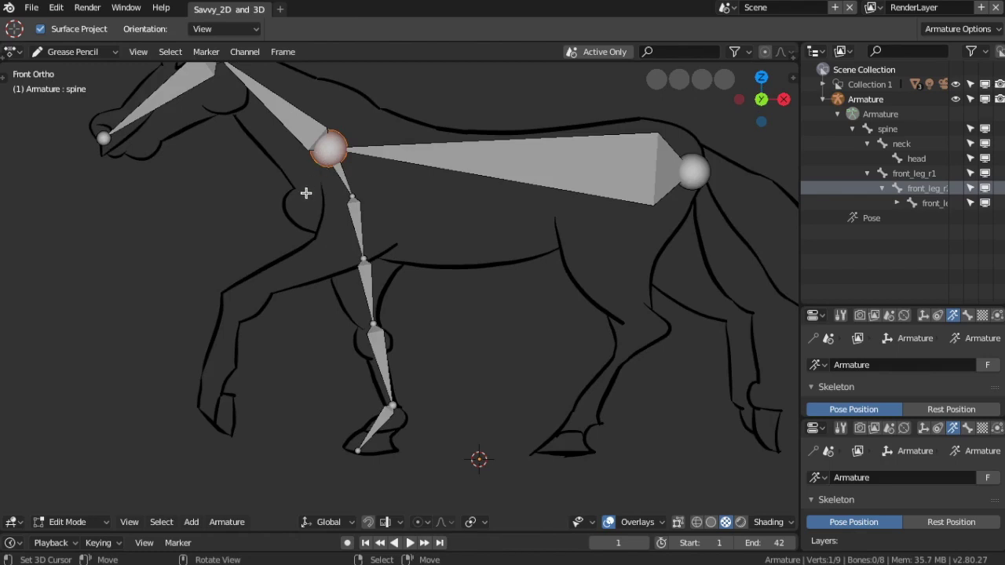
{"action": "key", "text": "e"}
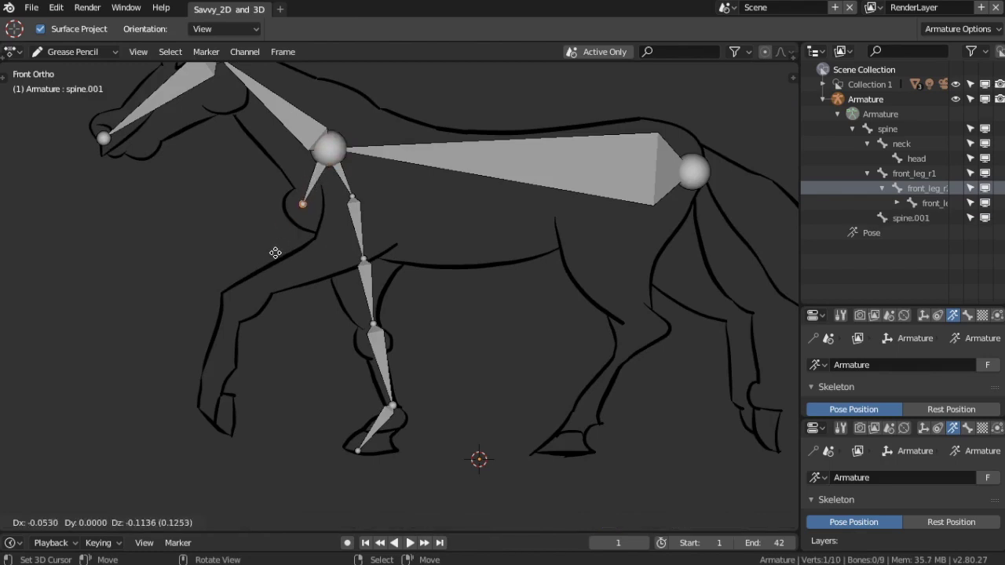
{"action": "left_click", "coordinate": [274, 253]}
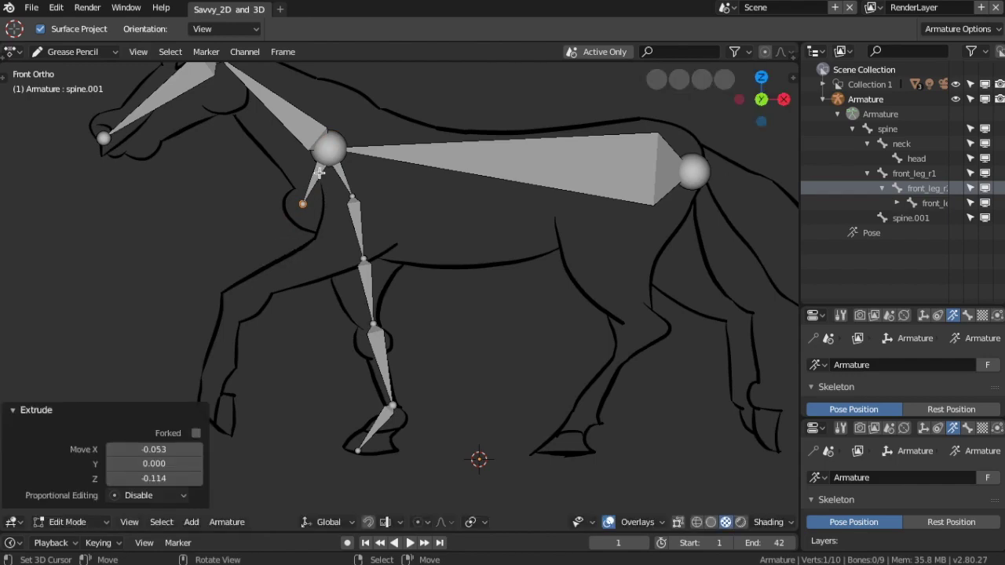
- Identify the new upper leg bone by toggling its viewport visibility, and rename it as front_leg__l1
{"action": "left_click", "coordinate": [322, 178]}
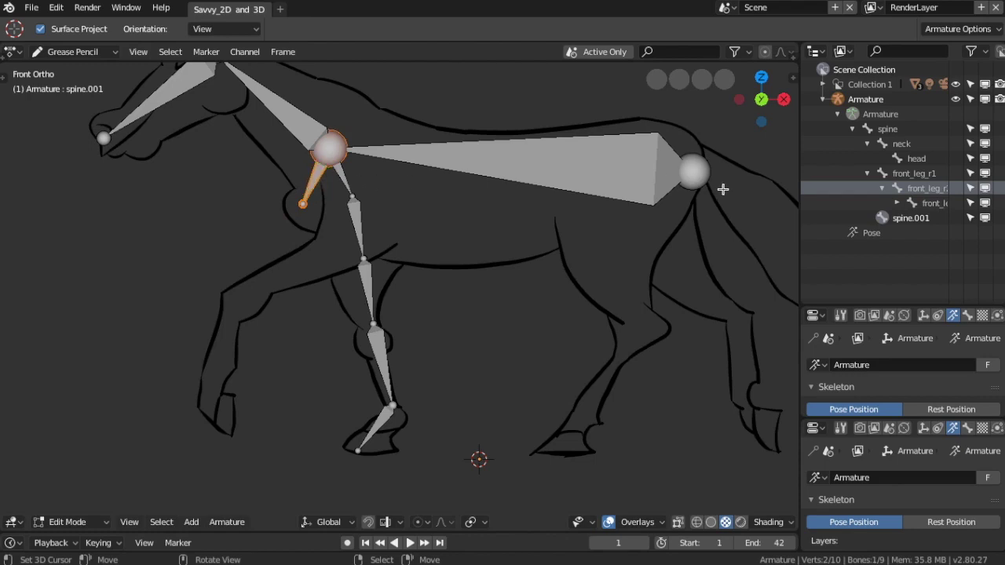
{"action": "left_click", "coordinate": [977, 220]}
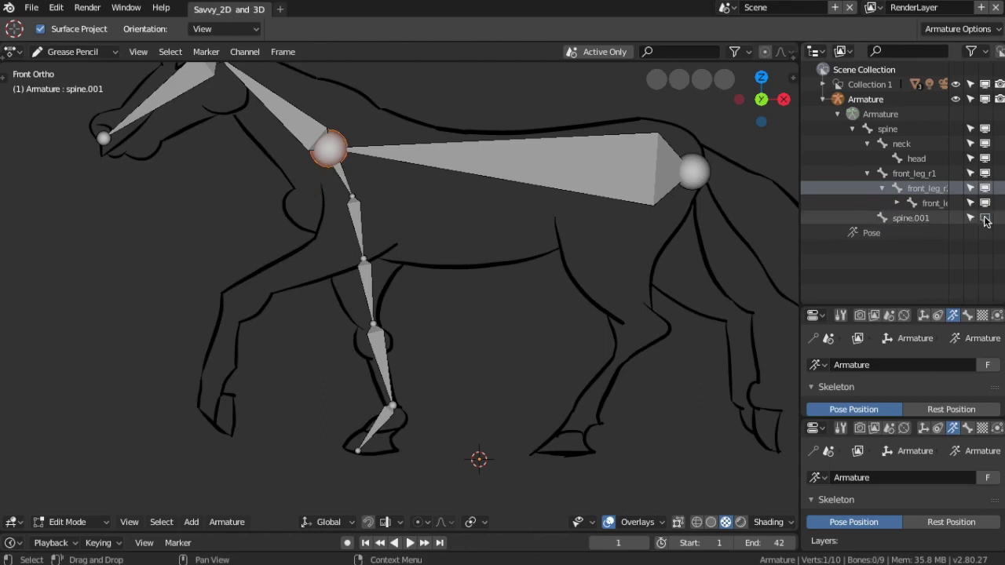
{"action": "left_click", "coordinate": [977, 220]}
{"action": "double_click", "coordinate": [908, 218]}
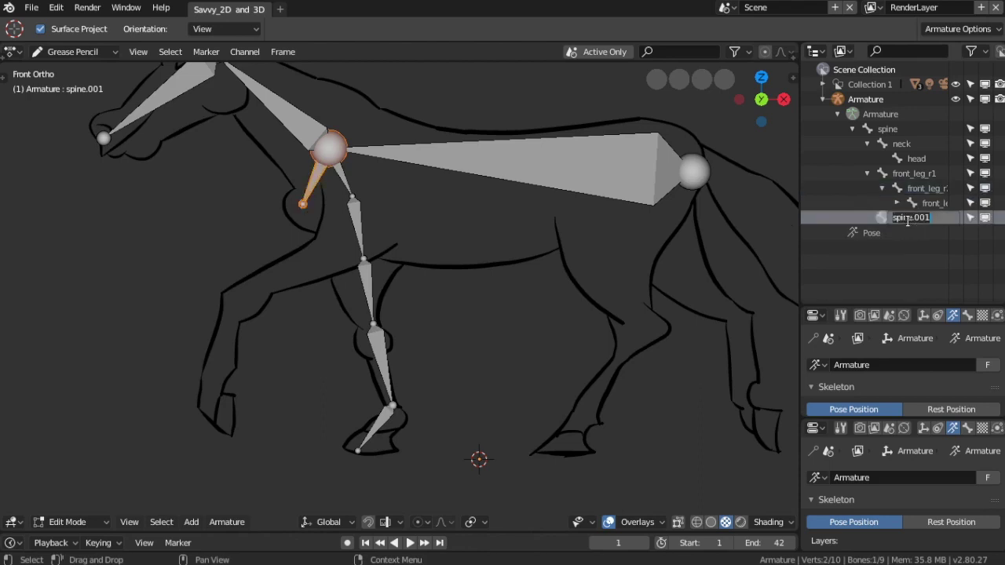
{"action": "type", "text": "front_leg_l1"}
{"action": "key", "text": "Return"}
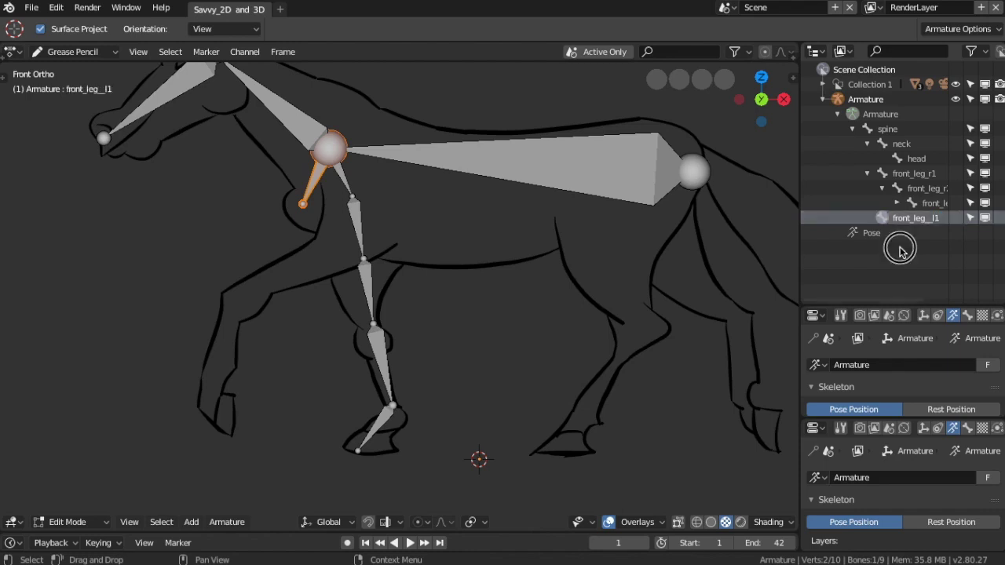
- From the tip of front_leg__l1, extrude a long leg bone about -0.088 X, -0.392 Z, and a hoof bone about -0.071 X, -0.080 Z
{"action": "left_click", "coordinate": [303, 209]}
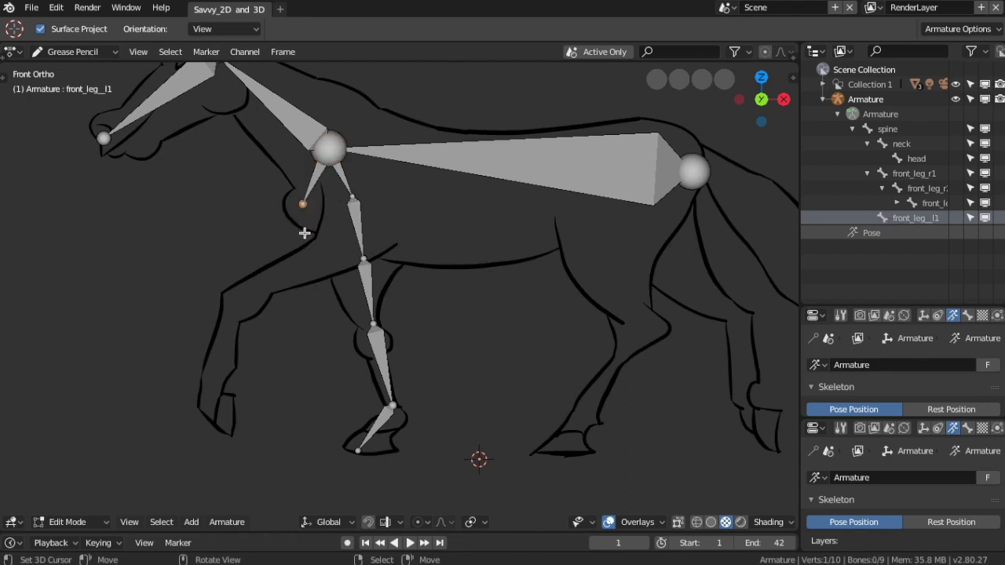
{"action": "key", "text": "e"}
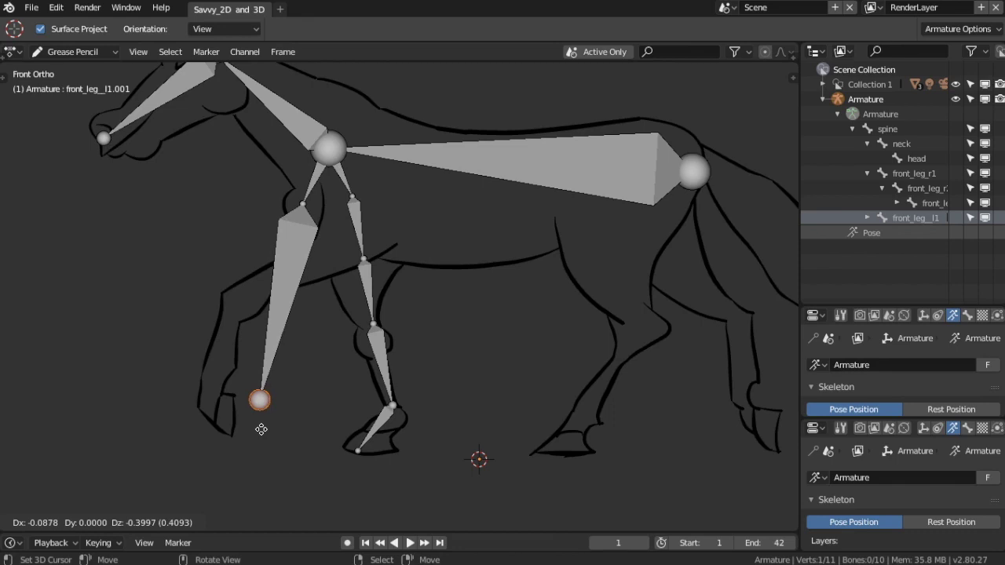
{"action": "left_click", "coordinate": [262, 425]}
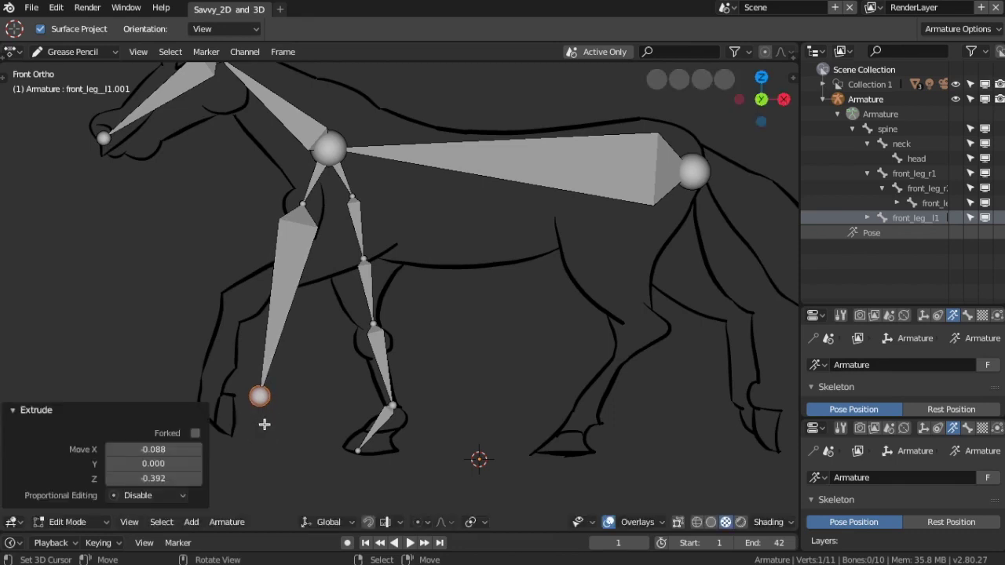
{"action": "key", "text": "e"}
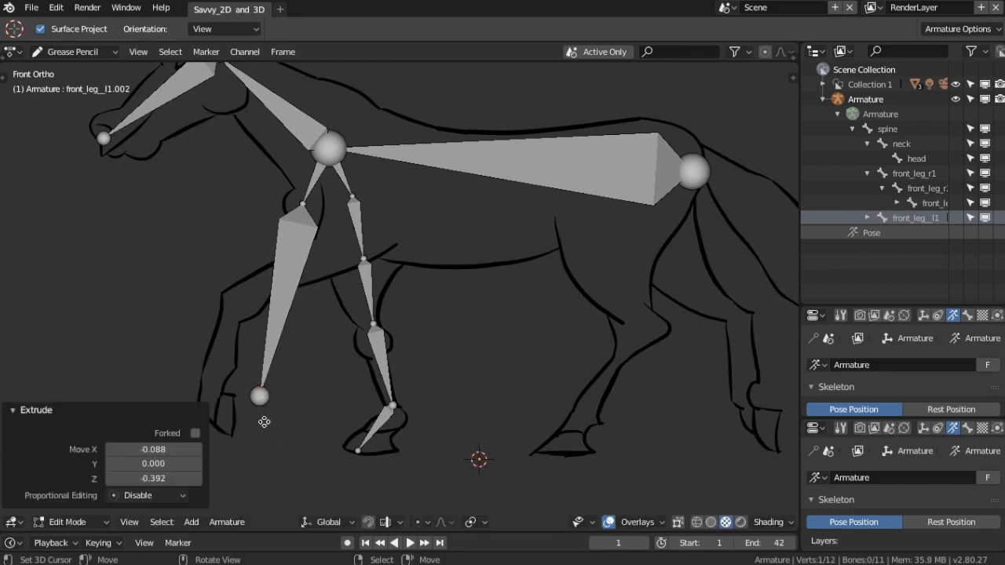
{"action": "left_click", "coordinate": [231, 461]}
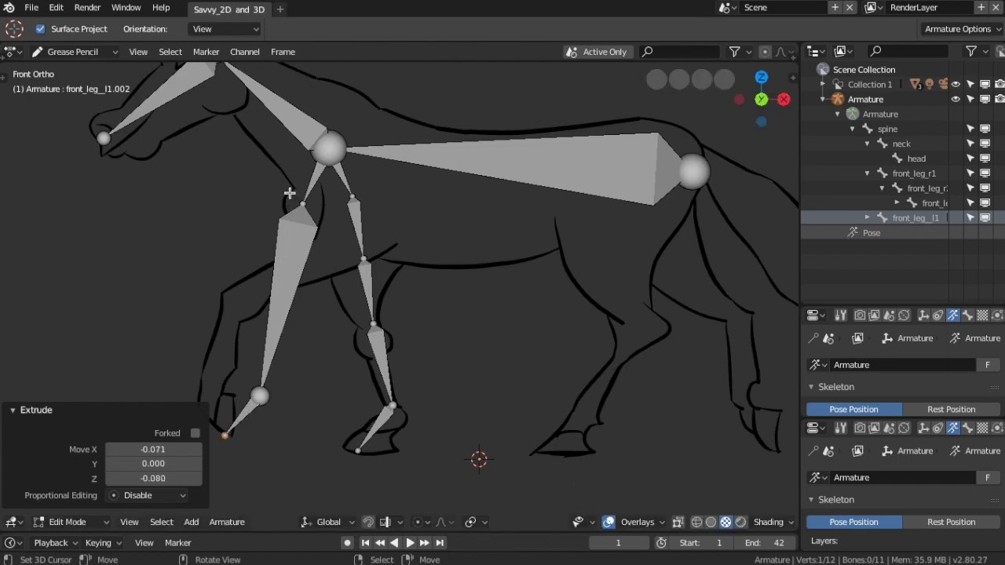
- Subdivide the long bone below front_leg__l1 with 2 cuts
{"action": "left_click", "coordinate": [285, 254]}
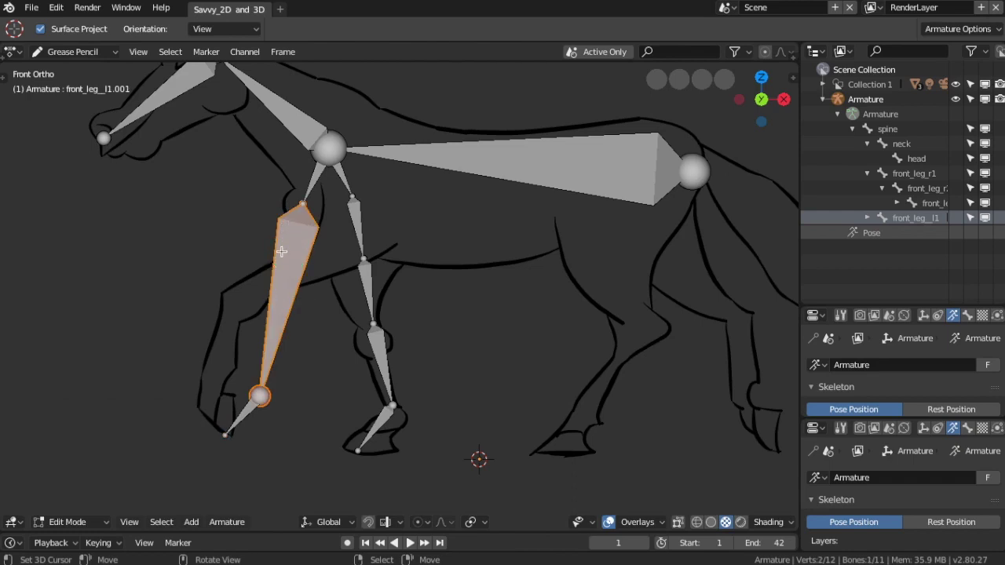
{"action": "right_click", "coordinate": [278, 249]}
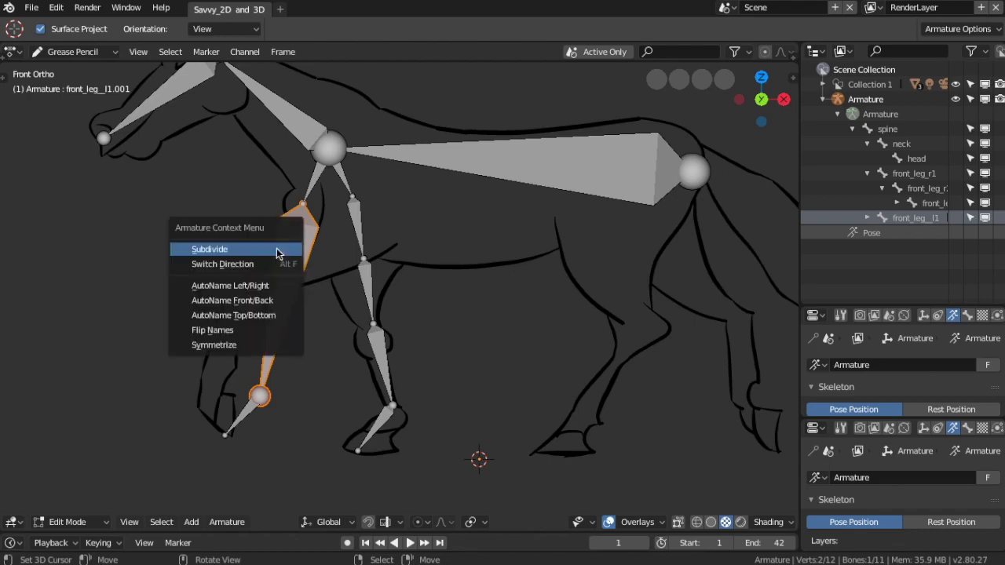
{"action": "left_click", "coordinate": [217, 251]}
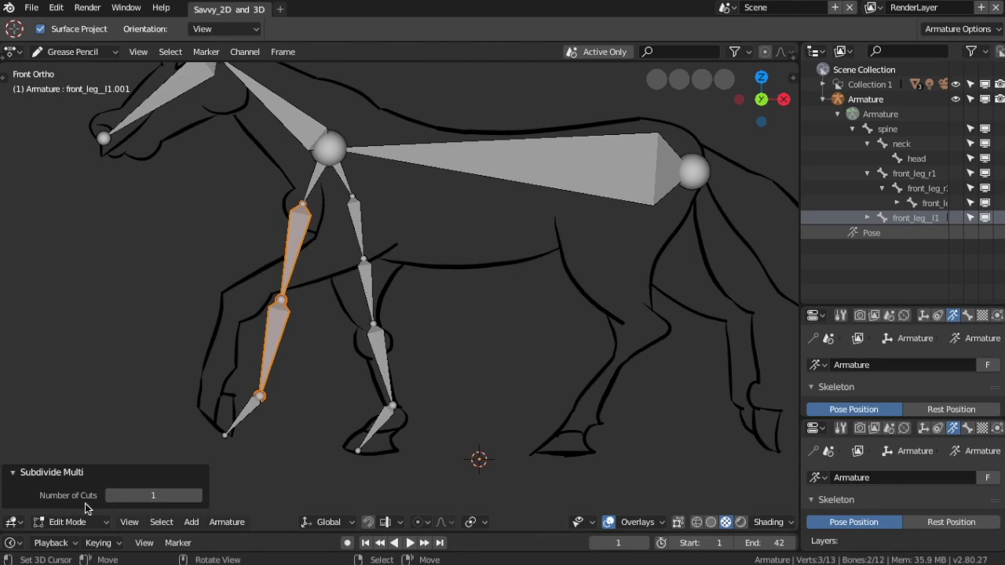
{"action": "left_click", "coordinate": [197, 495]}
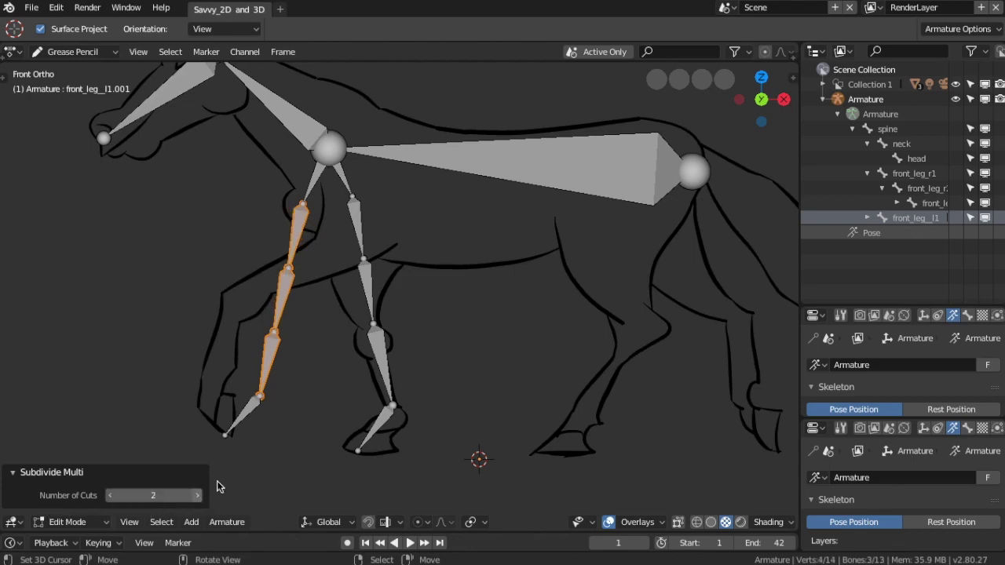
- Move the upper joint of the subdivided leg about 0.008 X, 0.024 Z and the joint below it about 0.003 X, 0.023 Z
{"action": "left_click", "coordinate": [287, 268]}
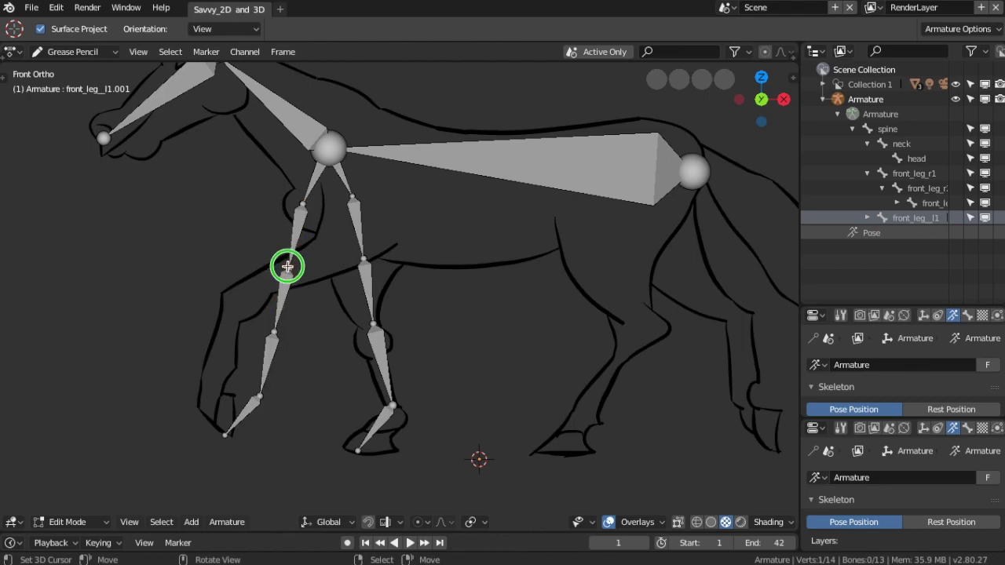
{"action": "key", "text": "g"}
{"action": "left_click", "coordinate": [291, 256]}
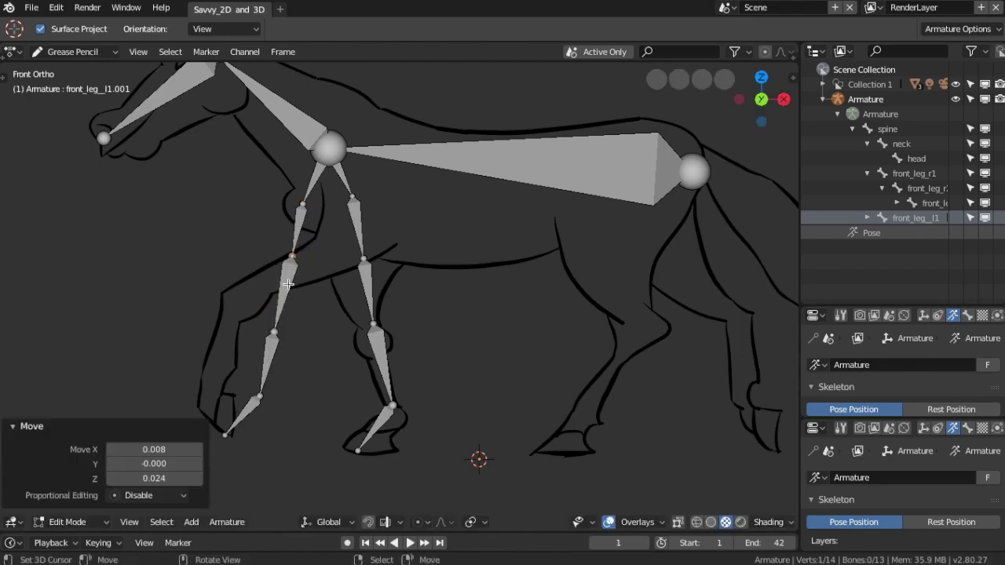
{"action": "left_click_drag", "start_coordinate": [271, 328], "coordinate": [273, 317]}
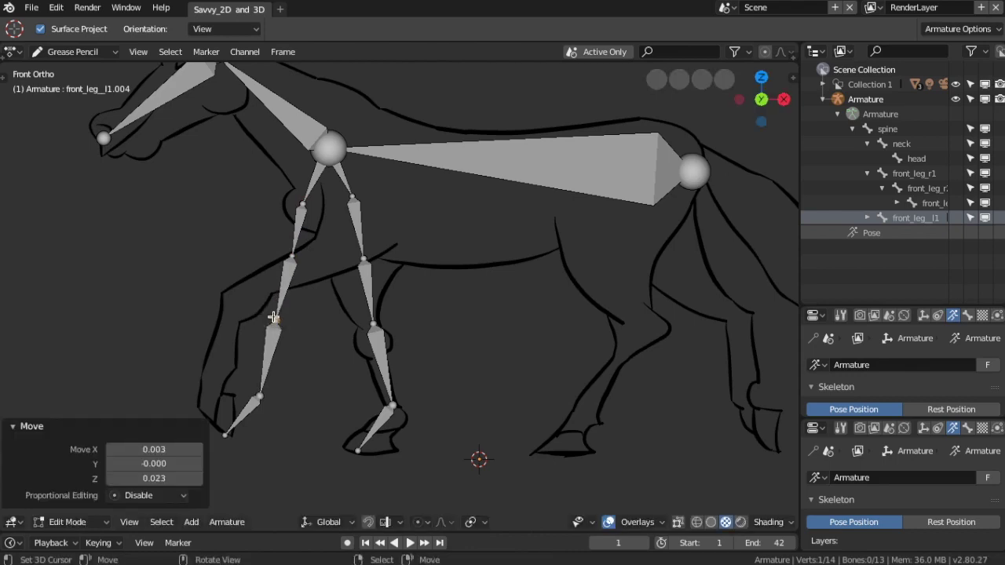
- Subdivide the spine bone with 1 cut and lower its new middle joint toward the belly
{"action": "scroll", "coordinate": [449, 314], "scroll_direction": "down", "scroll_amount": 2}
{"action": "left_click", "coordinate": [477, 202]}
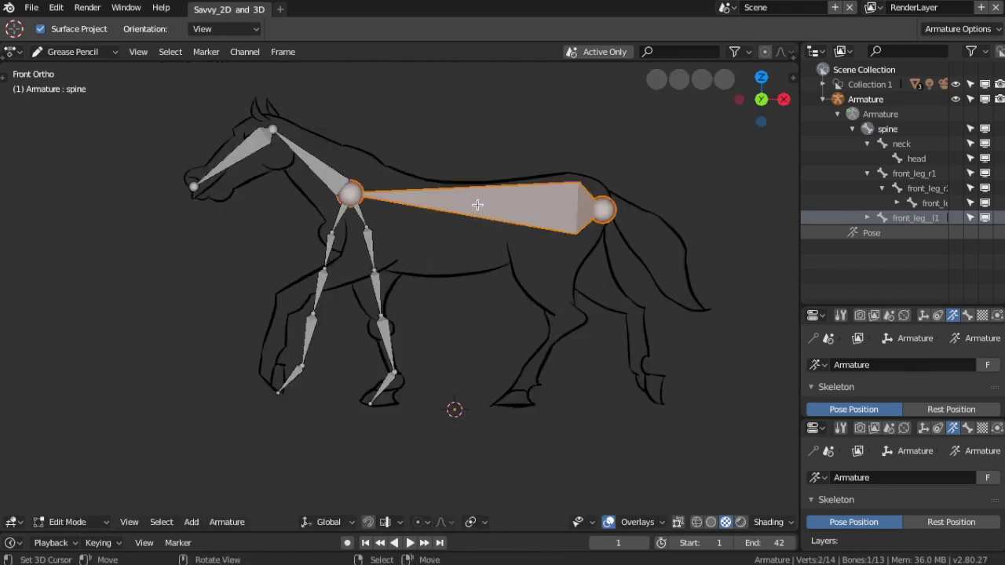
{"action": "right_click", "coordinate": [477, 204]}
{"action": "left_click", "coordinate": [477, 204]}
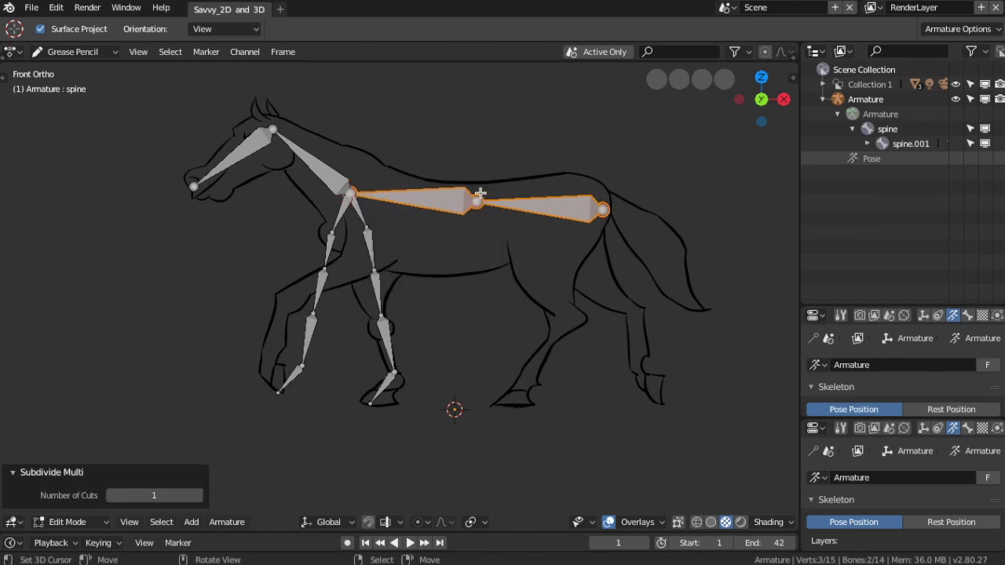
{"action": "left_click_drag", "start_coordinate": [479, 202], "coordinate": [477, 223]}
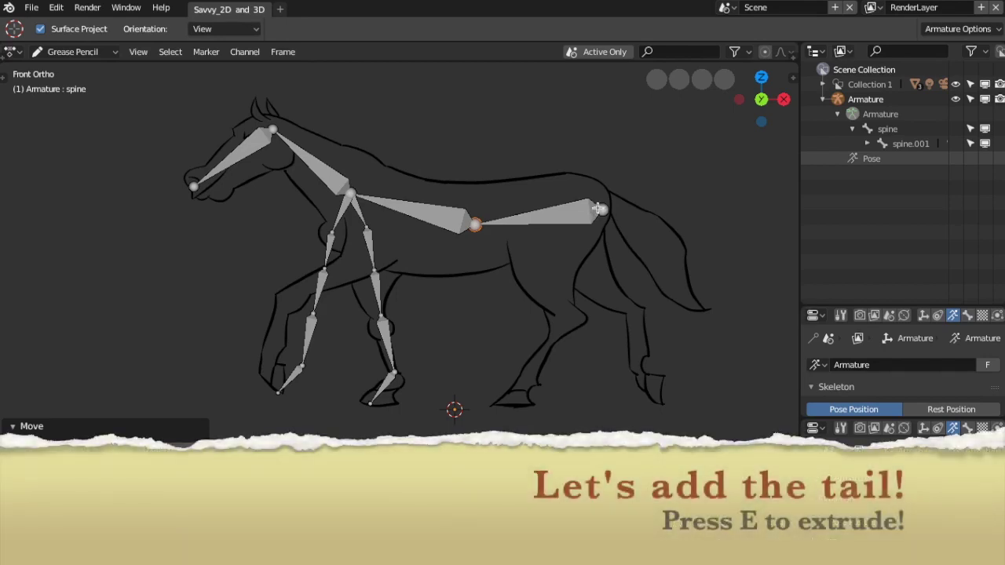
- Move the spine's rear end about -0.081 X, 0.033 Z, and extrude a short bone about 0.092 X, 0.020 Z to the tail base
{"action": "left_click_drag", "start_coordinate": [590, 207], "coordinate": [576, 197]}
{"action": "key", "text": "e"}
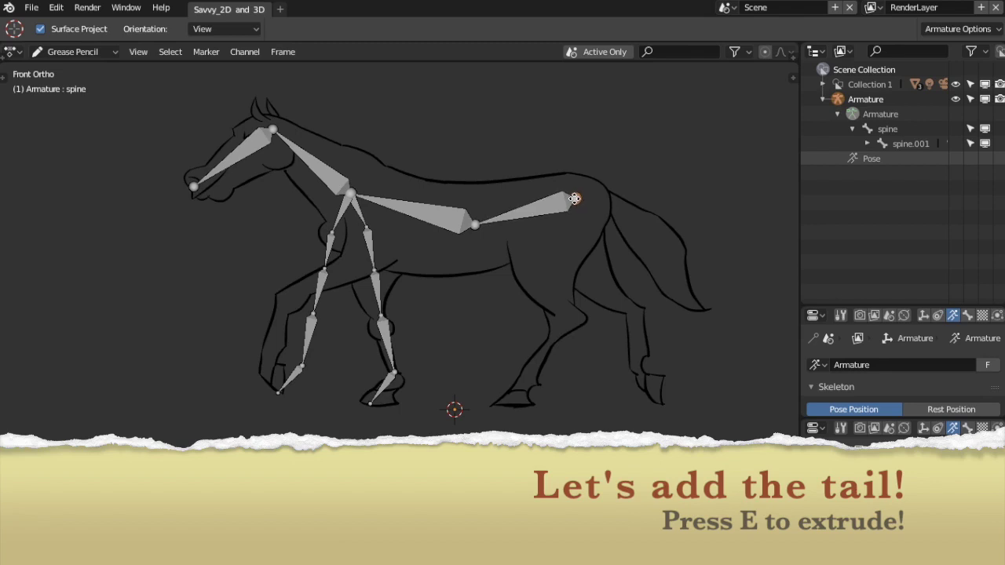
{"action": "left_click", "coordinate": [576, 198]}
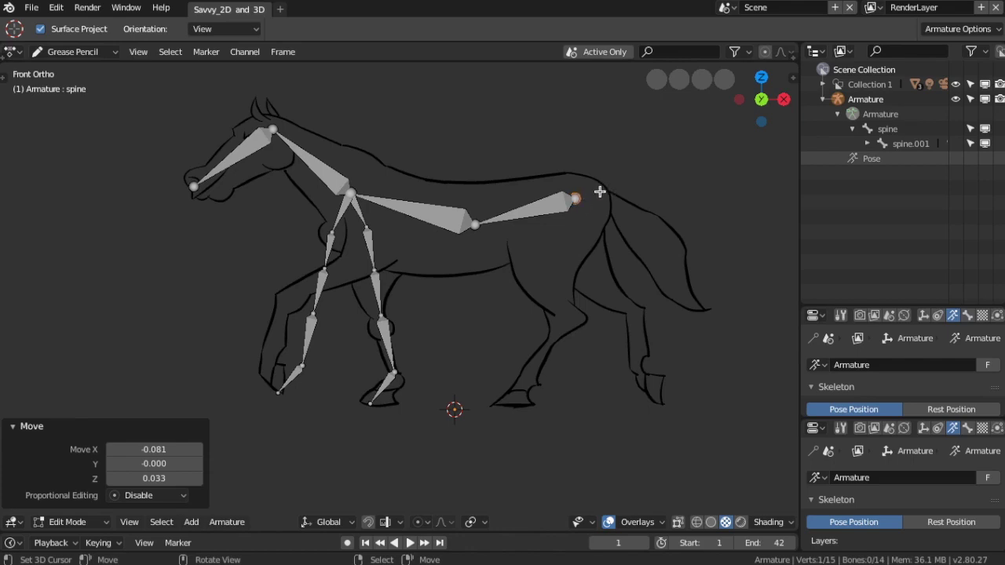
{"action": "key", "text": "e"}
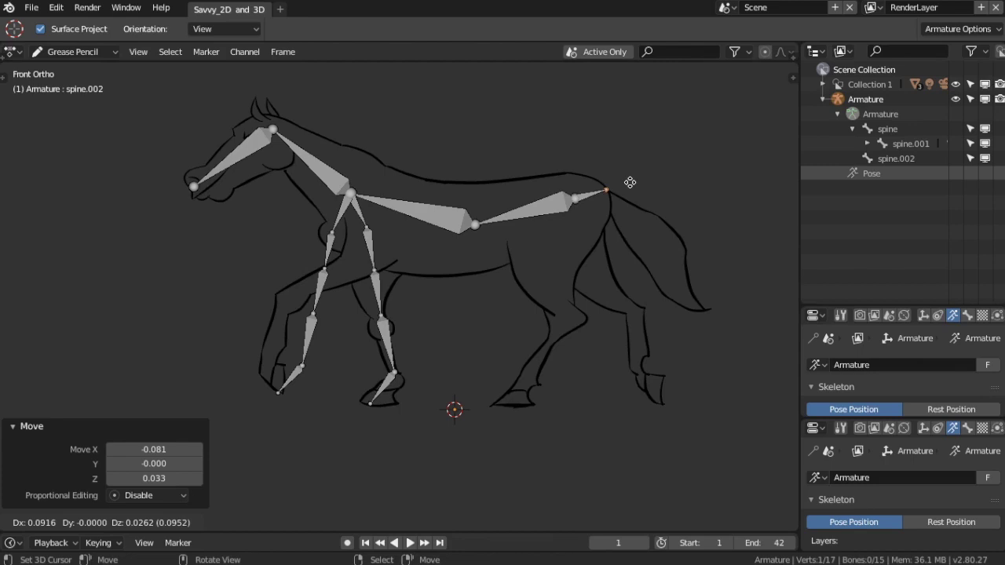
{"action": "left_click", "coordinate": [630, 182]}
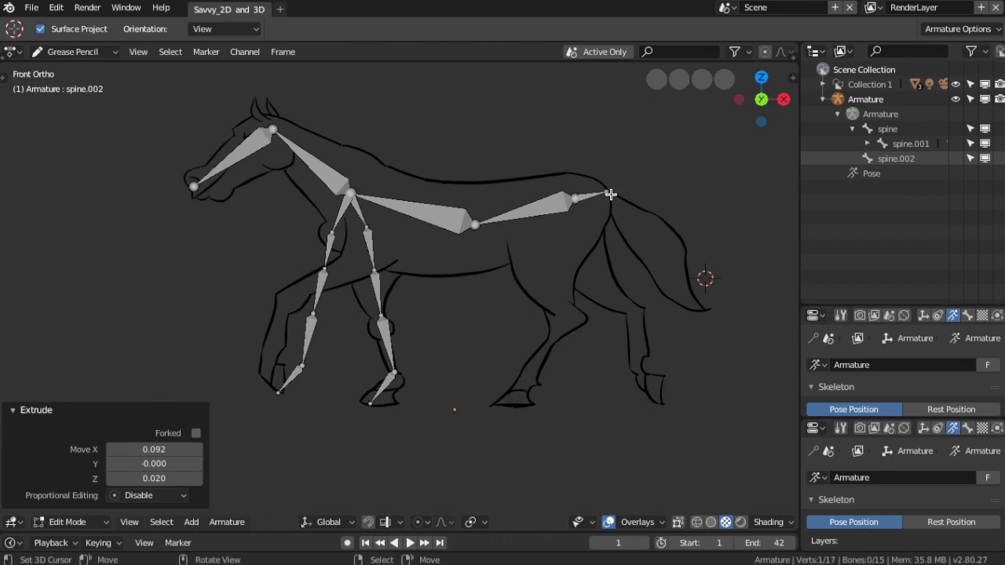
- Extrude a tail bone from the tail base to the tail's tip, about 0.268 X, -0.342 Z
{"action": "left_click", "coordinate": [610, 193]}
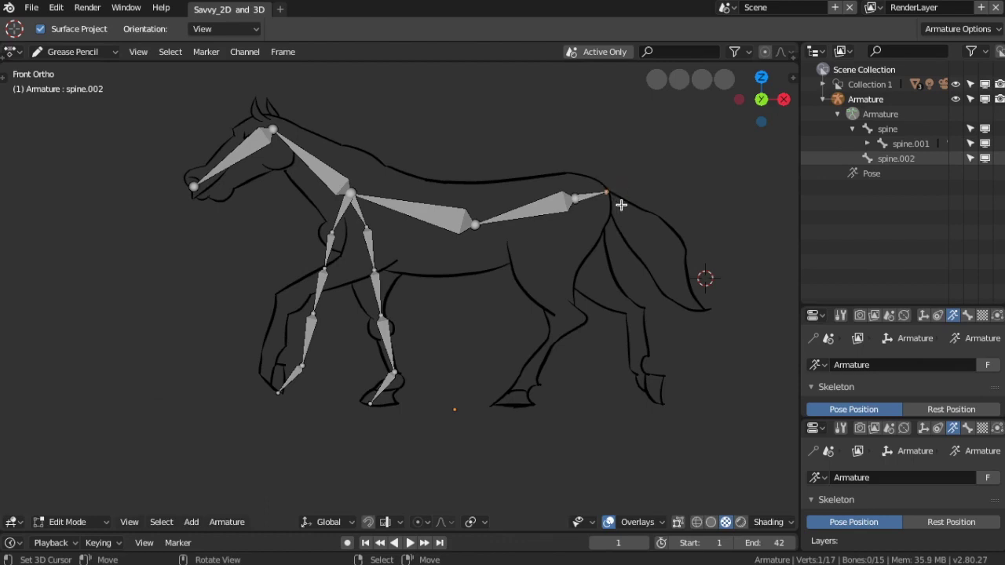
{"action": "key", "text": "e"}
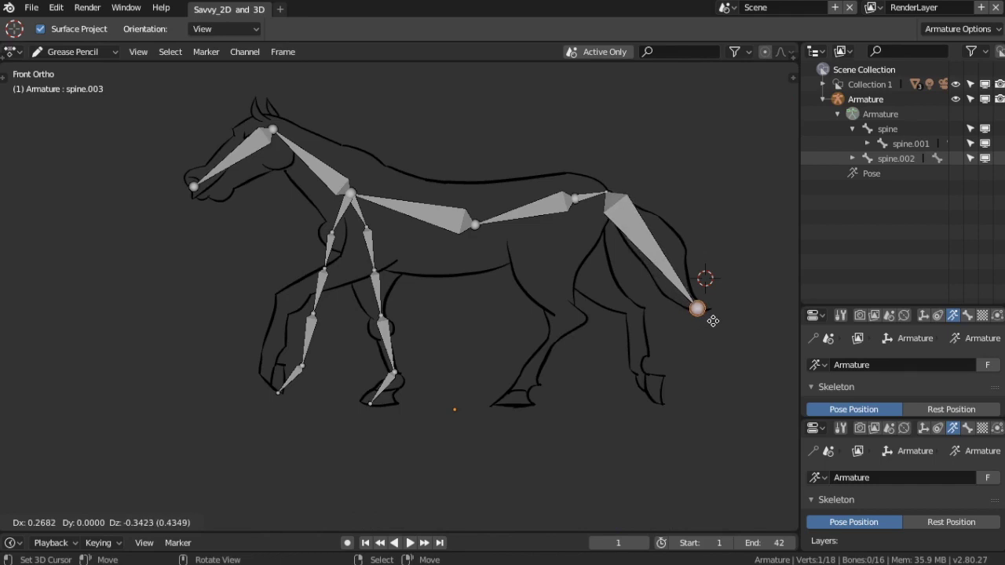
{"action": "left_click", "coordinate": [713, 321]}
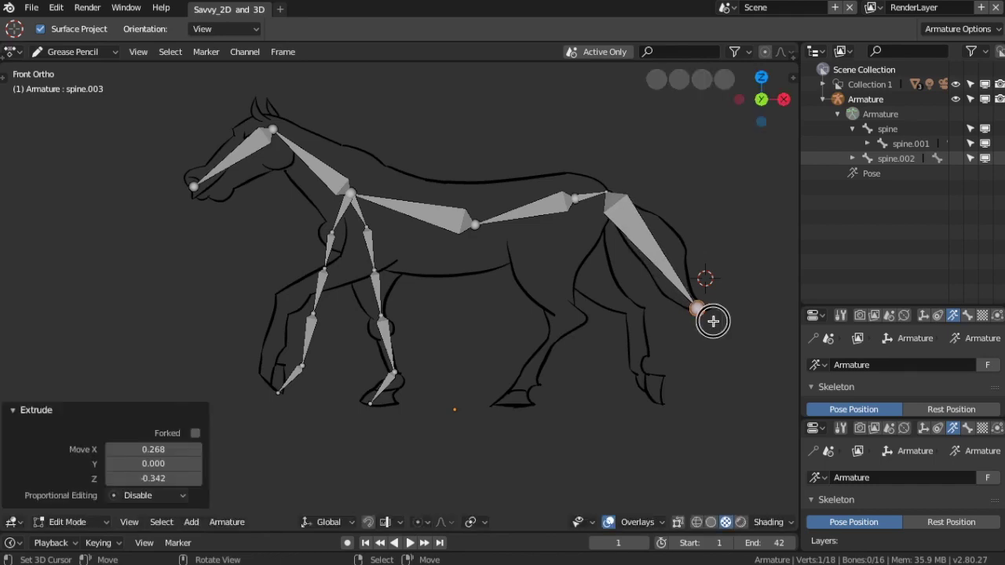
- Rename the long bone along the horse's tail as tail, and toggle its viewport visibility off and on to check it
{"action": "left_click", "coordinate": [634, 231]}
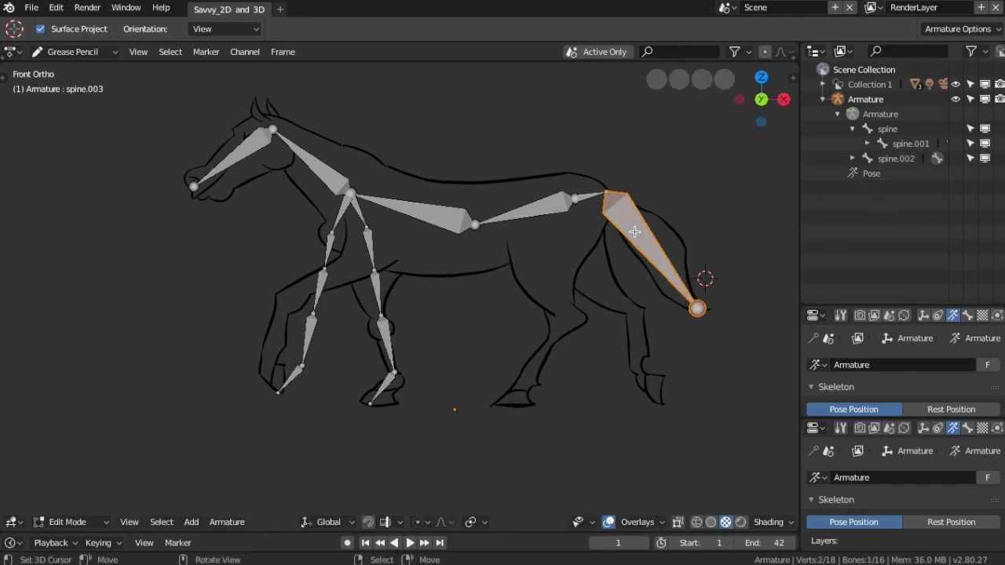
{"action": "left_click", "coordinate": [853, 159]}
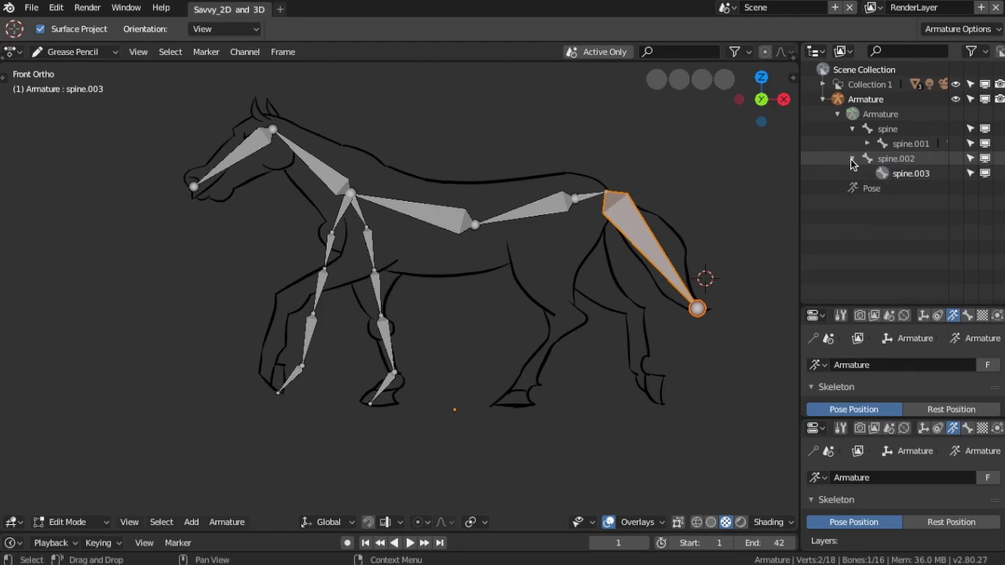
{"action": "left_click", "coordinate": [902, 174]}
{"action": "double_click", "coordinate": [902, 174]}
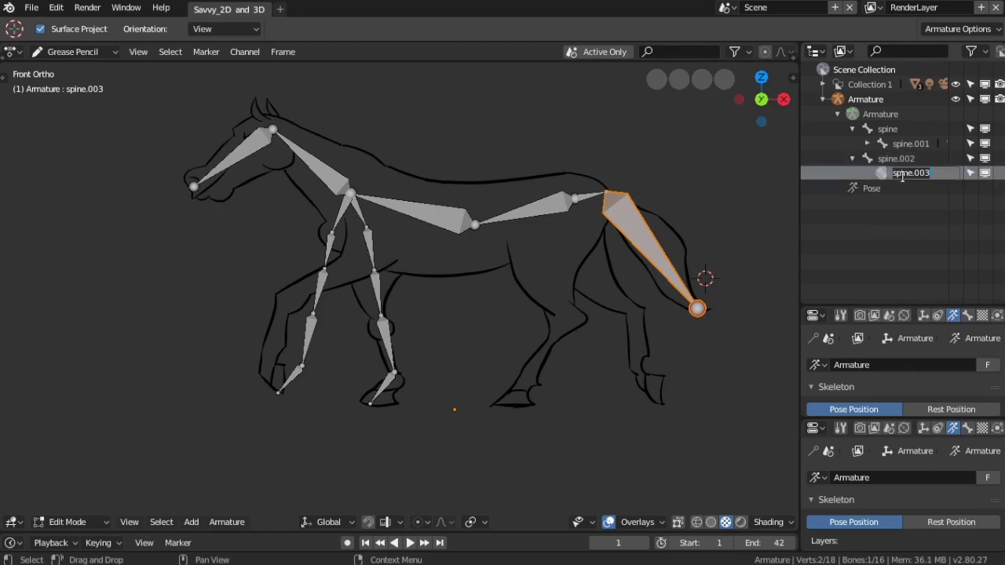
{"action": "type", "text": "tail"}
{"action": "key", "text": "Return"}
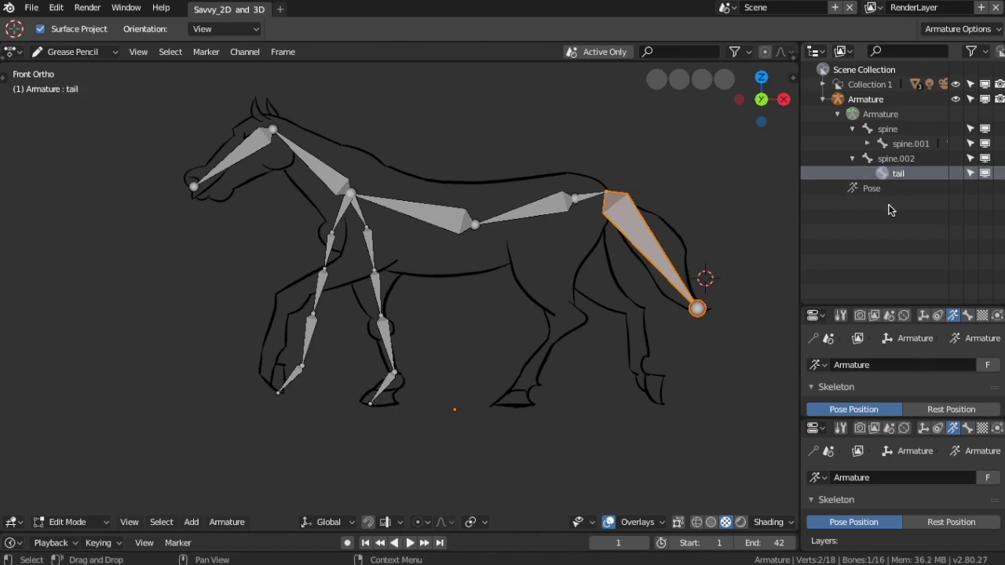
{"action": "left_click", "coordinate": [989, 174]}
{"action": "left_click", "coordinate": [989, 174]}
{"action": "left_click", "coordinate": [641, 244]}
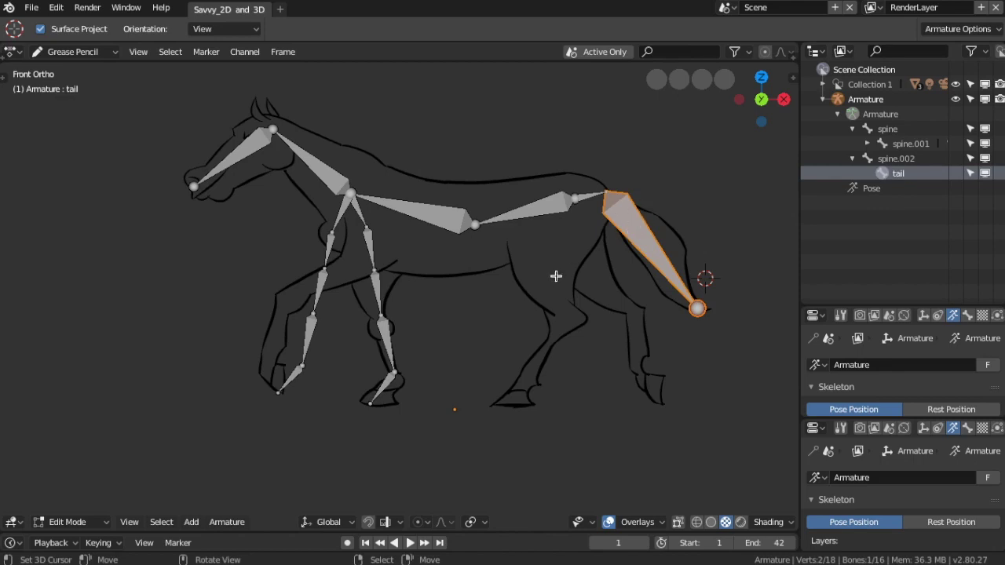
- Subdivide the tail bone with 3 cuts
{"action": "key", "text": "w"}
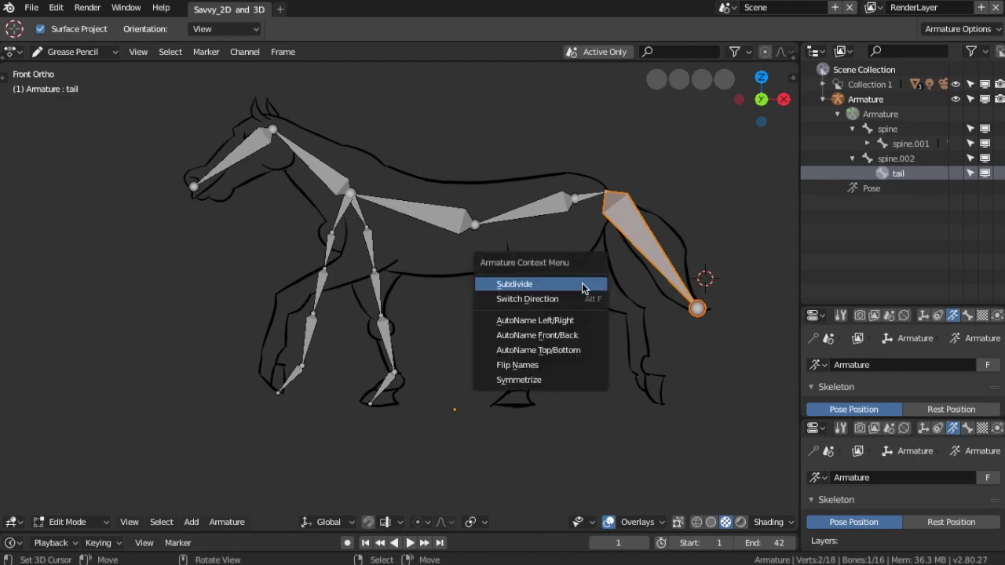
{"action": "left_click", "coordinate": [530, 284]}
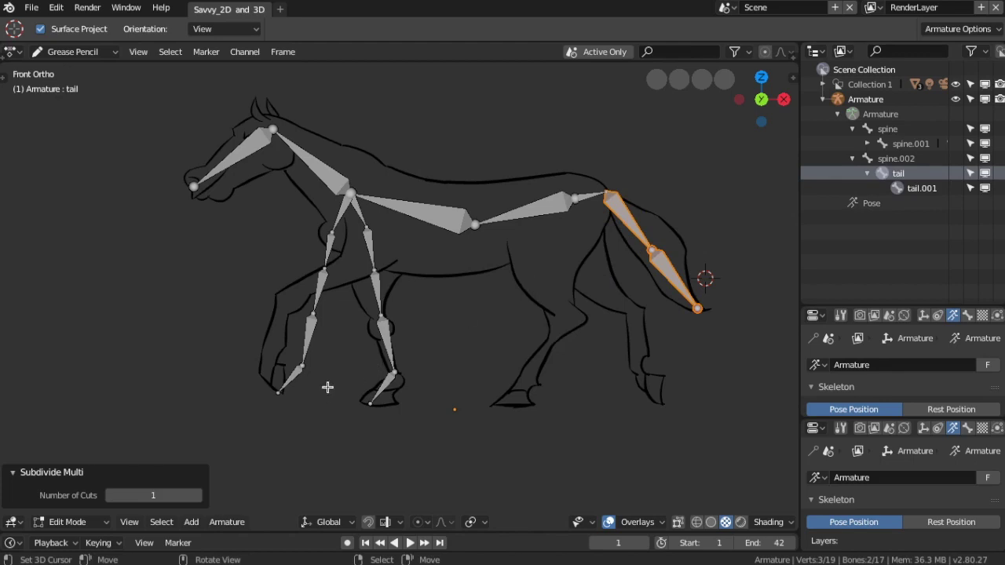
{"action": "left_click", "coordinate": [198, 498]}
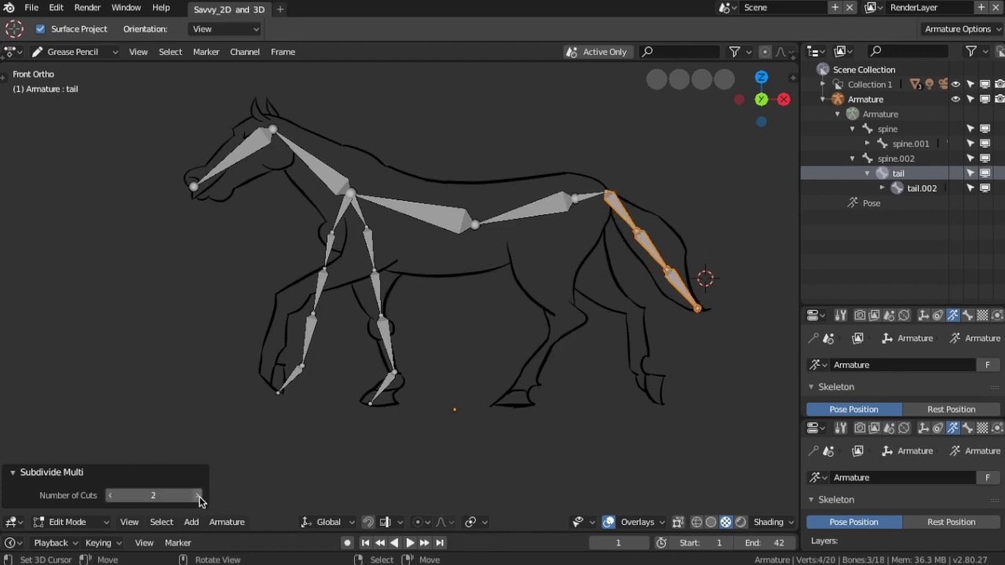
{"action": "left_click", "coordinate": [199, 498]}
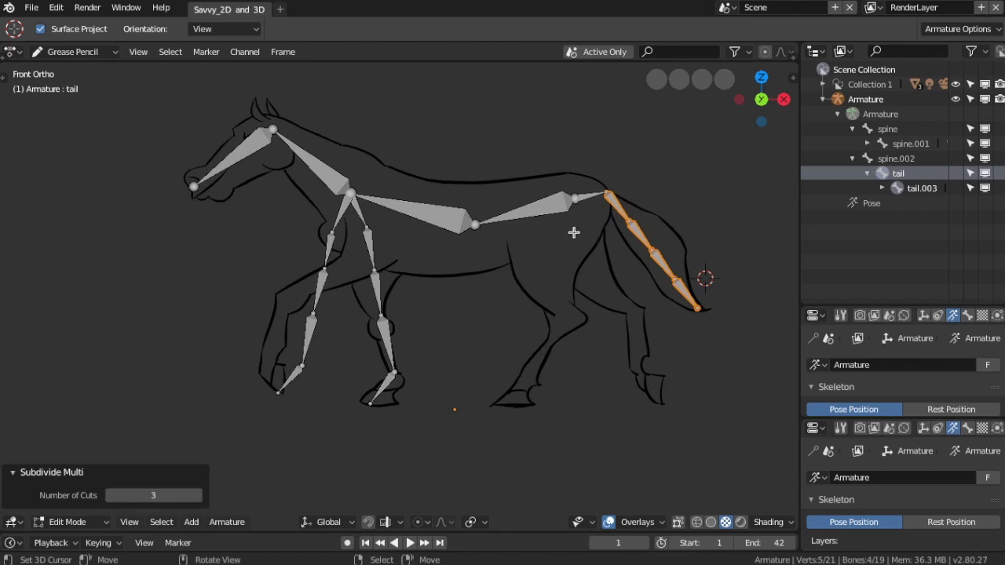
- Shift the tail's three middle joints slightly so the bone chain follows the curve of the drawn tail
{"action": "left_click_drag", "start_coordinate": [632, 218], "coordinate": [634, 216]}
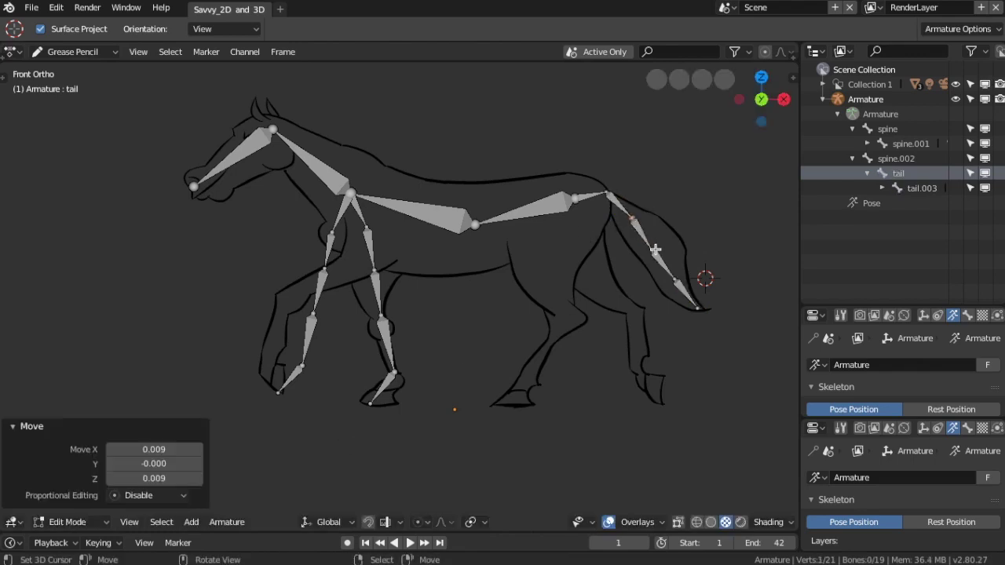
{"action": "left_click", "coordinate": [658, 246]}
{"action": "left_click_drag", "start_coordinate": [658, 246], "coordinate": [661, 245]}
{"action": "left_click_drag", "start_coordinate": [673, 283], "coordinate": [677, 276]}
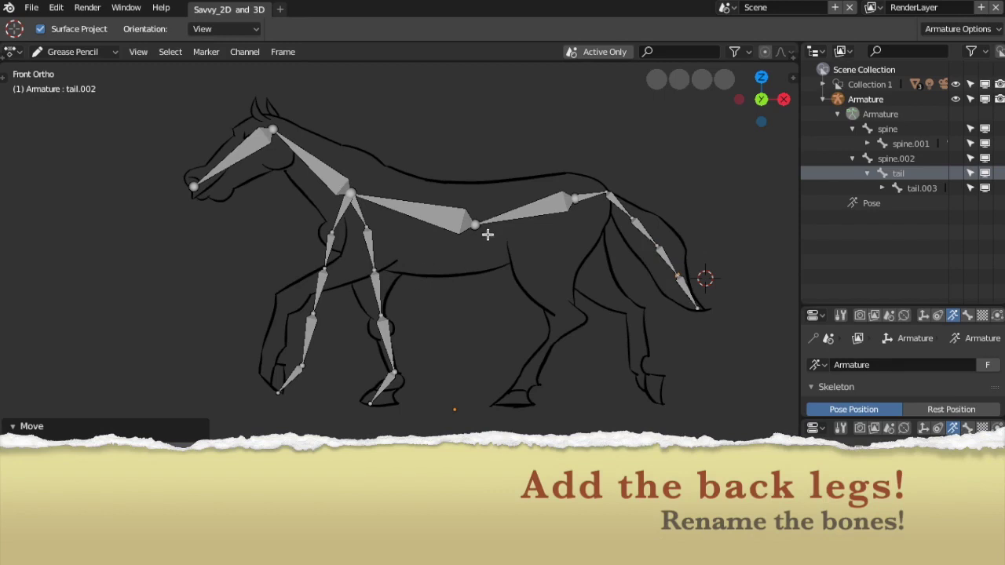
- Extrude a short upper leg bone from the hip joint at the spine's rear end, down toward the back of the thigh
{"action": "scroll", "coordinate": [495, 235], "scroll_direction": "up", "scroll_amount": 2}
{"action": "left_click", "coordinate": [509, 198]}
{"action": "key", "text": "e"}
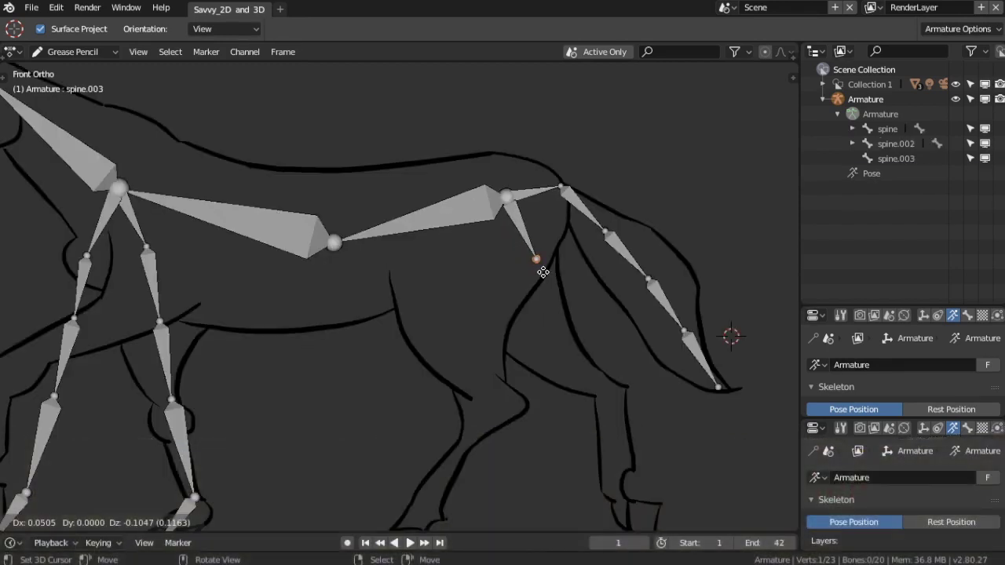
{"action": "left_click", "coordinate": [549, 265]}
- Toggle the new hip bone's viewport visibility off and on to identify it, and rename it as back_leg_R1
{"action": "left_click", "coordinate": [521, 228]}
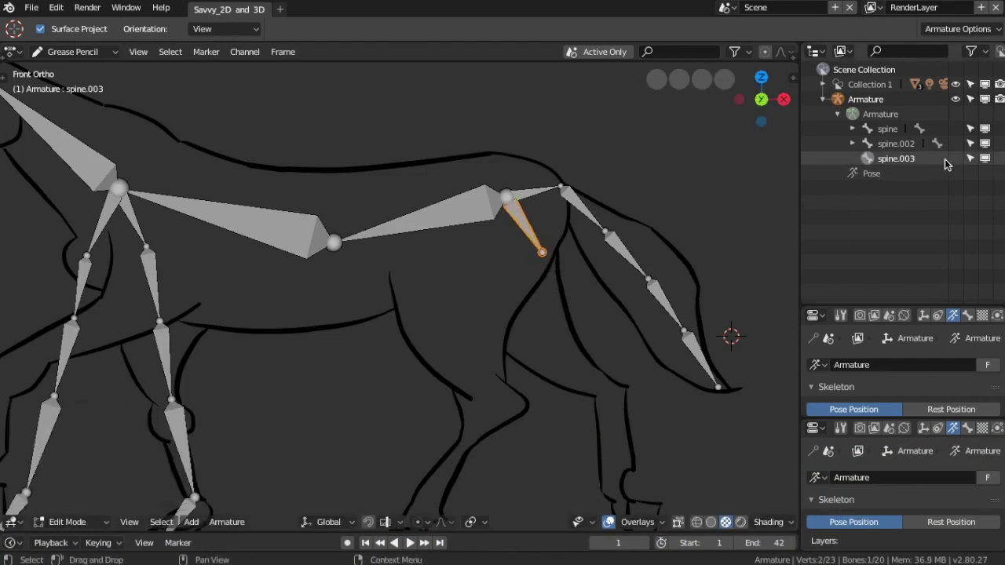
{"action": "left_click", "coordinate": [984, 158]}
{"action": "left_click", "coordinate": [984, 159]}
{"action": "left_click", "coordinate": [985, 159]}
{"action": "left_click", "coordinate": [985, 158]}
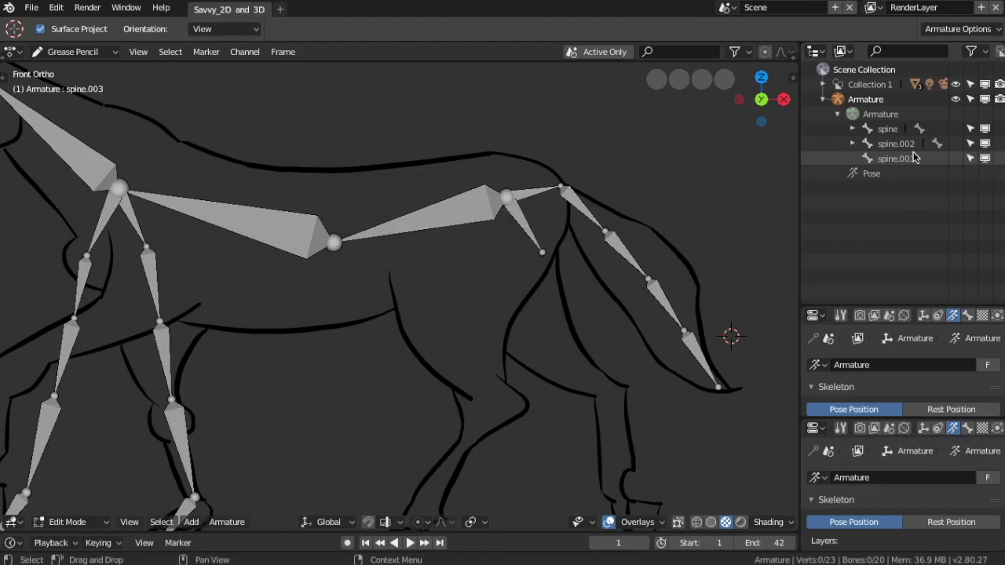
{"action": "double_click", "coordinate": [913, 158]}
{"action": "type", "text": "back"}
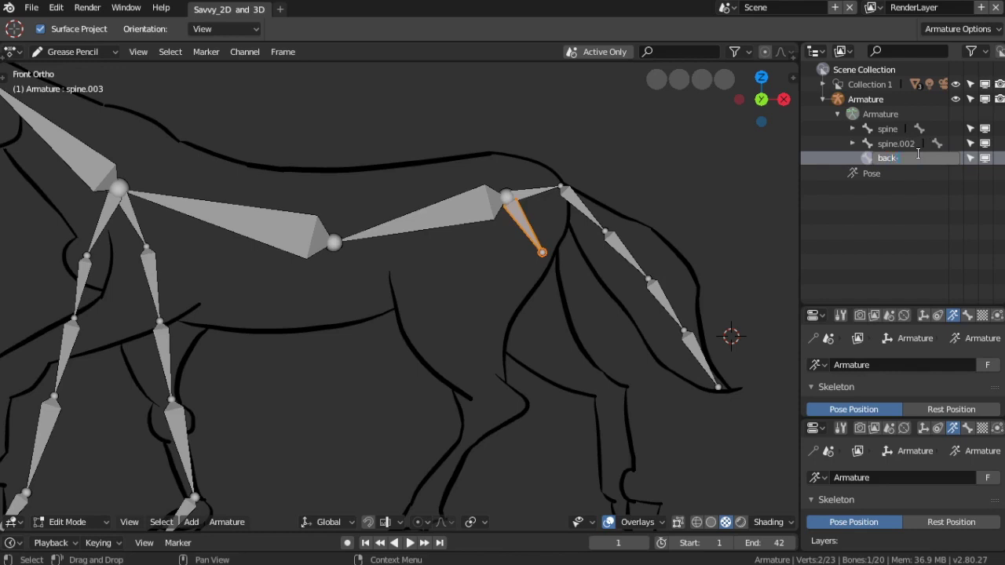
{"action": "type", "text": "_leg_R1"}
{"action": "key", "text": "Return"}
- Extrude two more bones down back_leg_R1, about -0.111 X, -0.135 Z to the knee and 0.182 X, -0.116 Z to the hock
{"action": "left_click", "coordinate": [554, 251]}
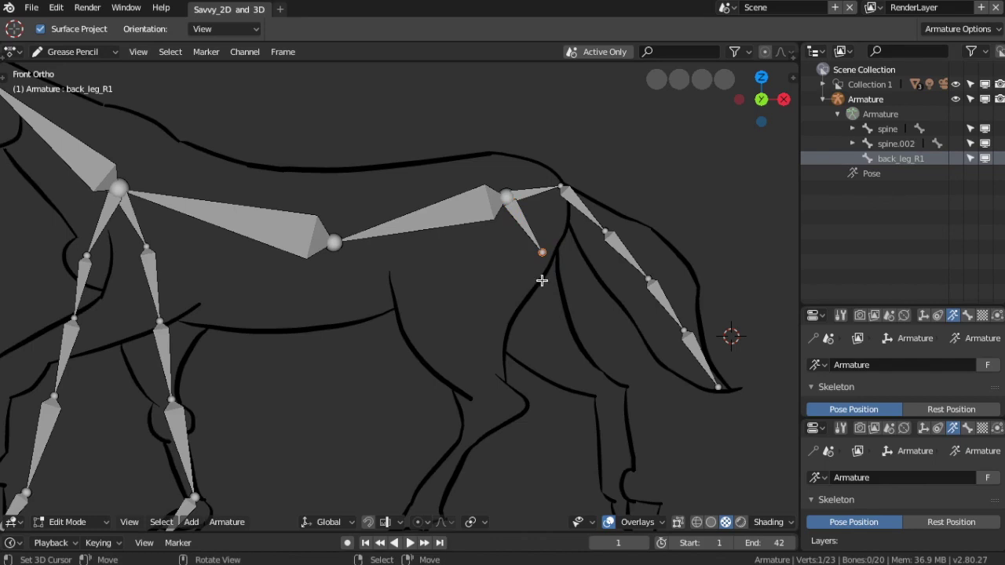
{"action": "key", "text": "e"}
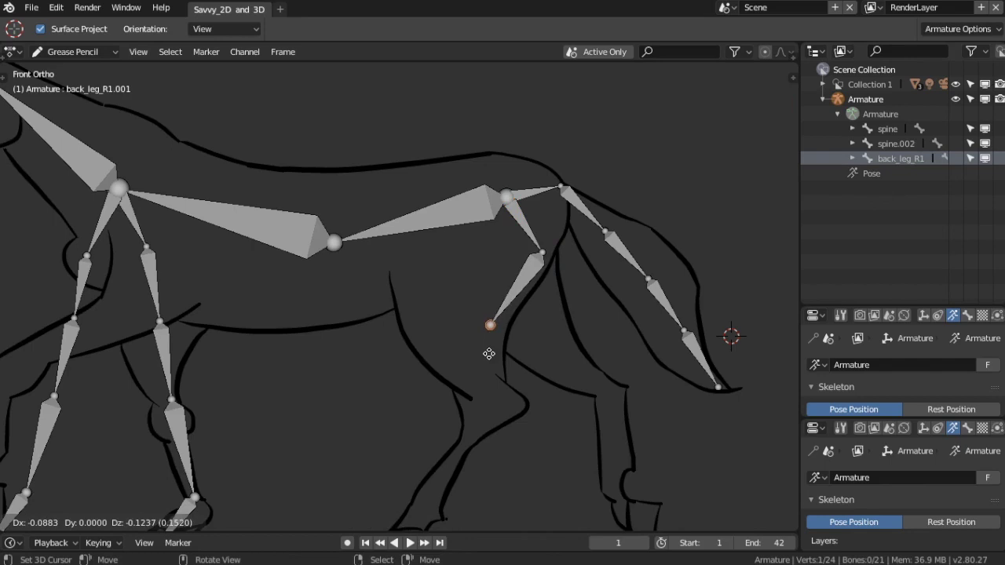
{"action": "left_click", "coordinate": [476, 359]}
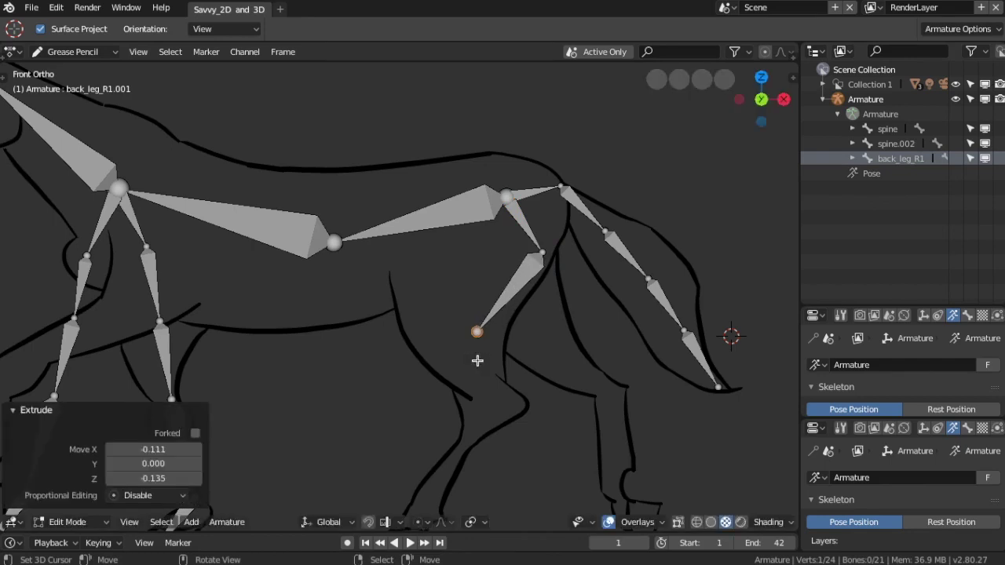
{"action": "key", "text": "e"}
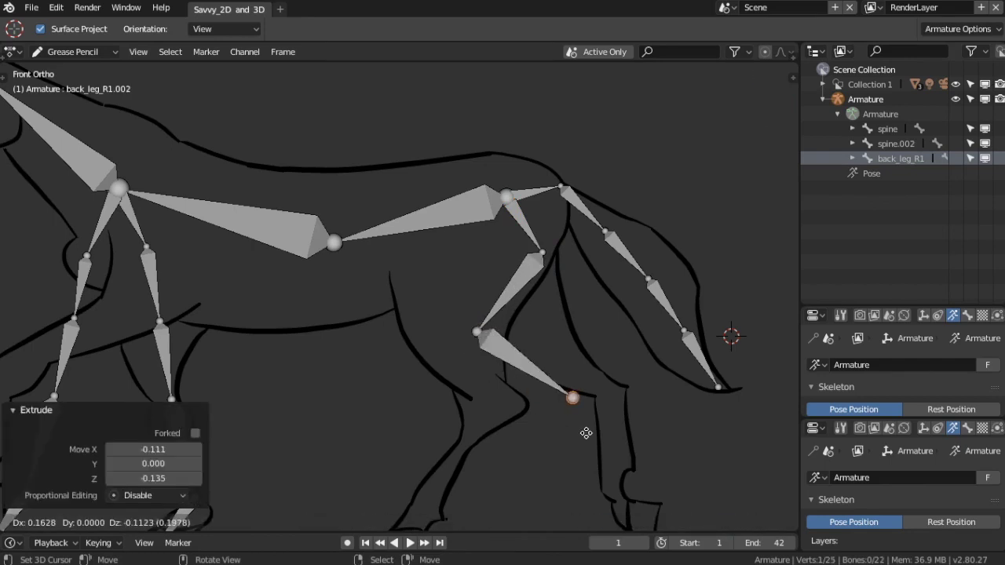
{"action": "left_click", "coordinate": [597, 436]}
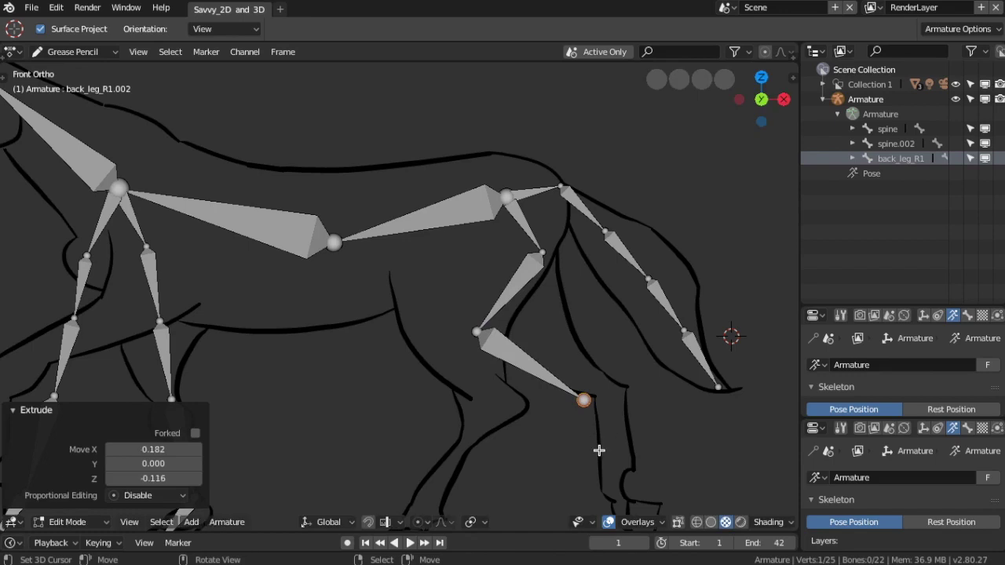
- Extrude a lower leg bone about -0.028 X, -0.193 Z from the hock, and a hoof bone about -0.076 X, -0.086 Z
{"action": "key", "text": "e"}
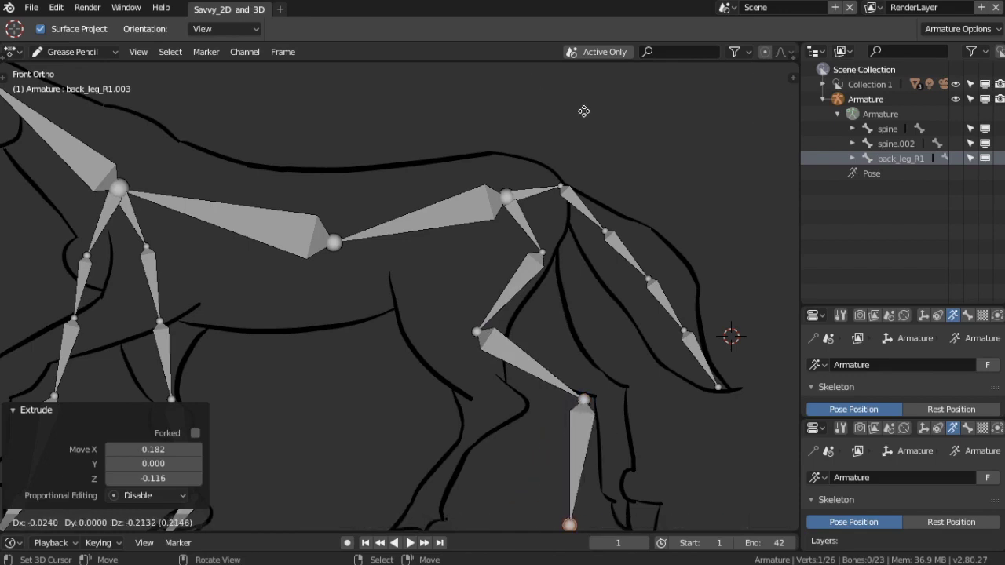
{"action": "left_click", "coordinate": [582, 104]}
{"action": "mouse_move", "coordinate": [534, 206]}
{"action": "middle_mouse_down", "text": "shift"}
{"action": "mouse_move", "coordinate": [554, 144]}
{"action": "mouse_move", "coordinate": [553, 65]}
{"action": "middle_mouse_up", "text": "shift"}
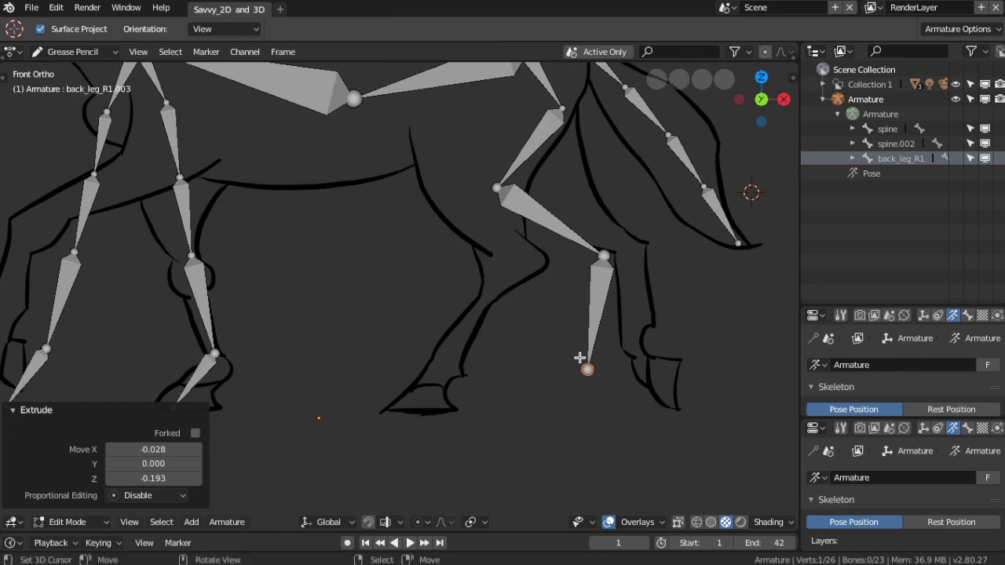
{"action": "key", "text": "e"}
{"action": "left_click", "coordinate": [536, 408]}
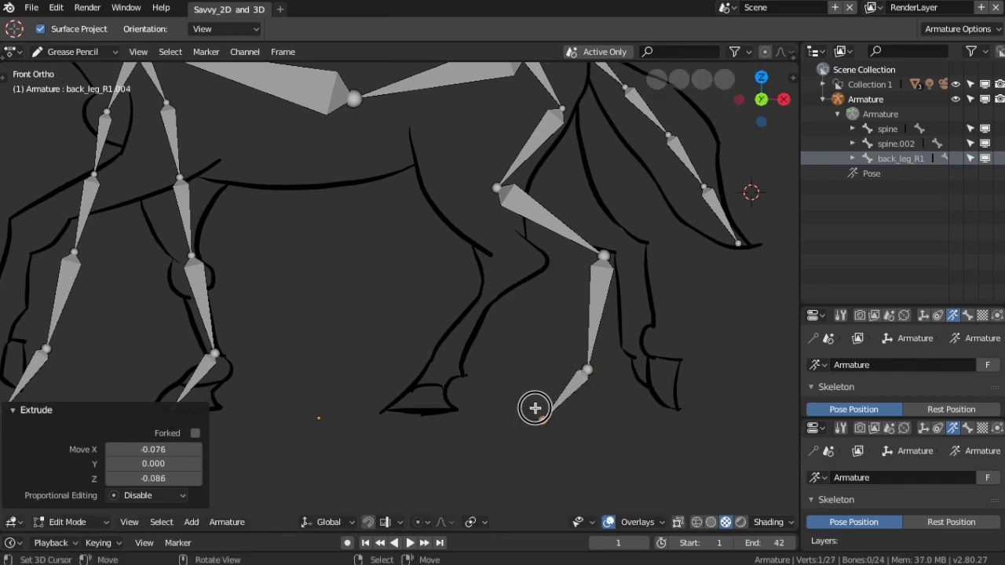
- Nudge the right back leg's hock joint slightly and move its knee joint about 0.011 X, 0.022 Z
{"action": "scroll", "coordinate": [584, 298], "scroll_direction": "down", "scroll_amount": 2}
{"action": "left_click", "coordinate": [506, 151]}
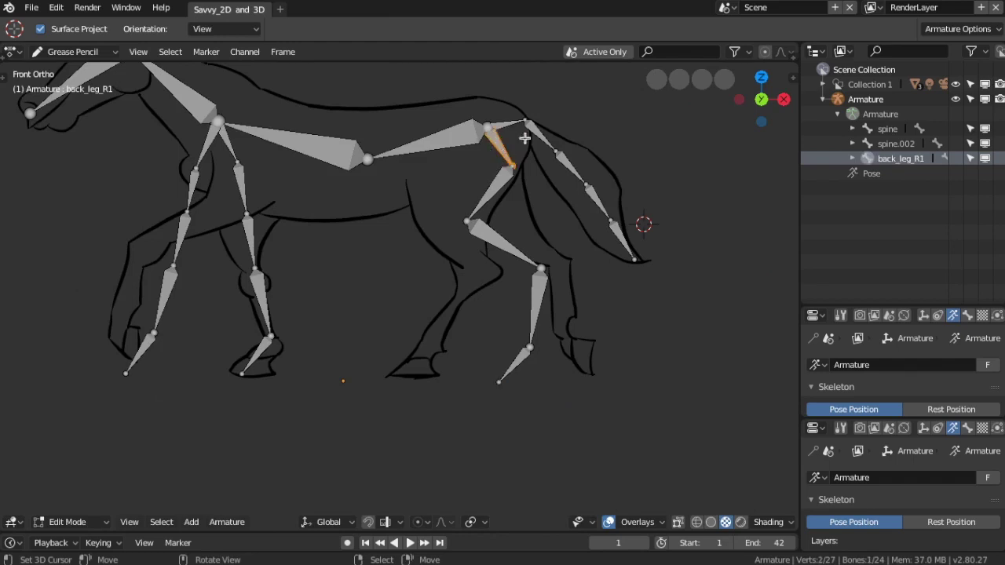
{"action": "left_click", "coordinate": [496, 194]}
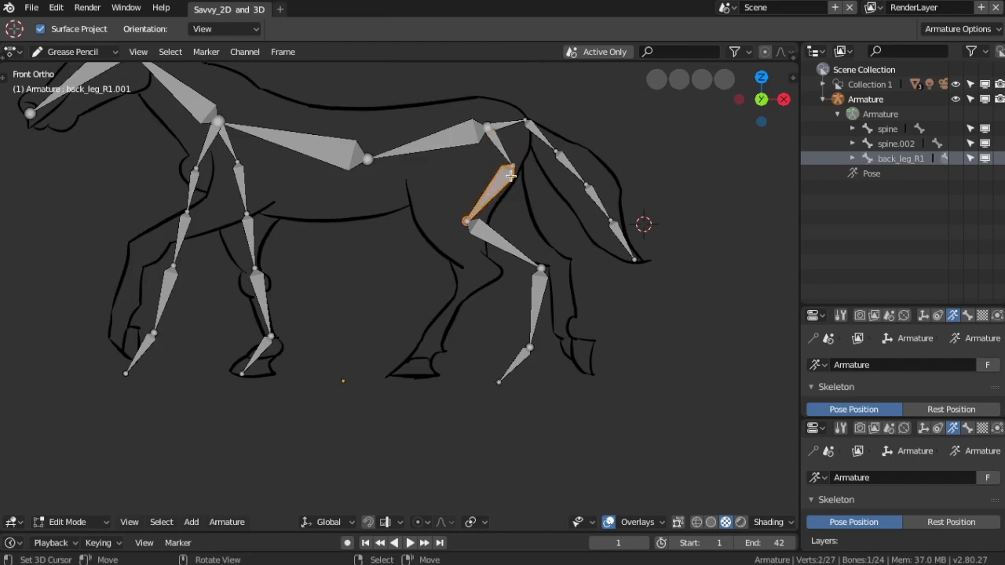
{"action": "left_click", "coordinate": [467, 220]}
{"action": "key", "text": "g"}
{"action": "key", "text": "Escape"}
{"action": "left_click_drag", "start_coordinate": [539, 269], "coordinate": [537, 271]}
{"action": "left_click_drag", "start_coordinate": [468, 222], "coordinate": [471, 212]}
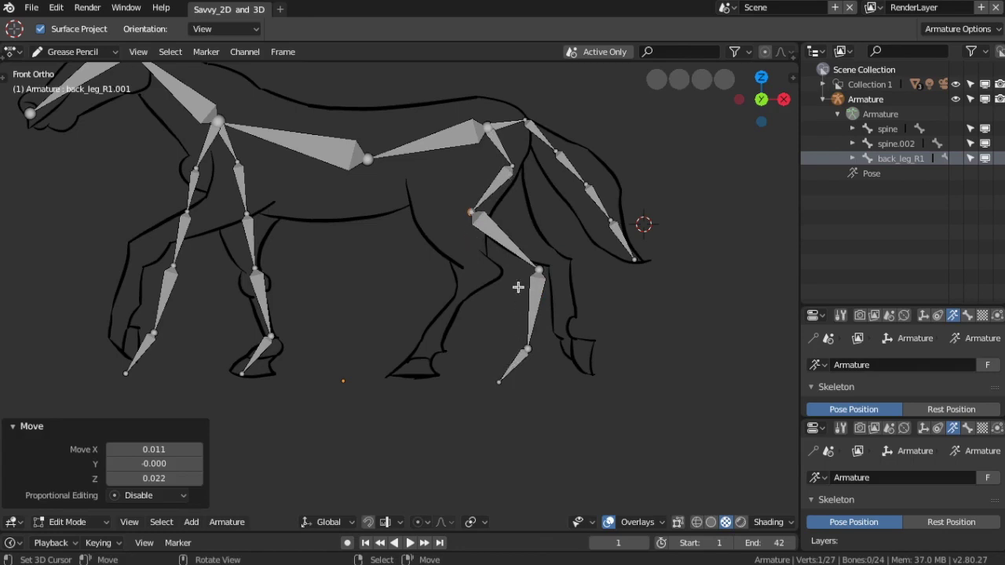
- Extrude a second back leg bone from the hip joint toward the belly, about -0.105 X, -0.091 Z
{"action": "left_click", "coordinate": [486, 129]}
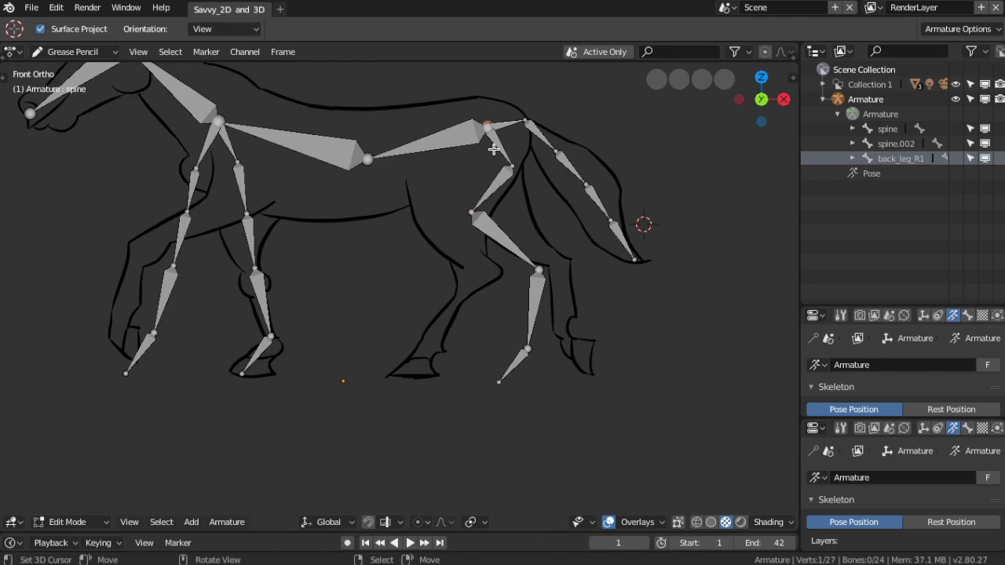
{"action": "key", "text": "e"}
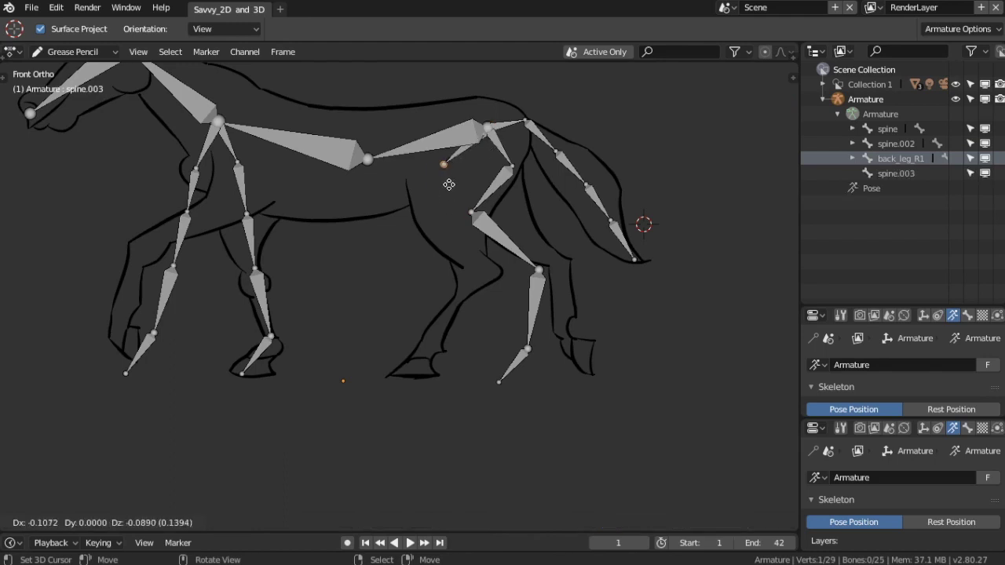
{"action": "left_click", "coordinate": [450, 186]}
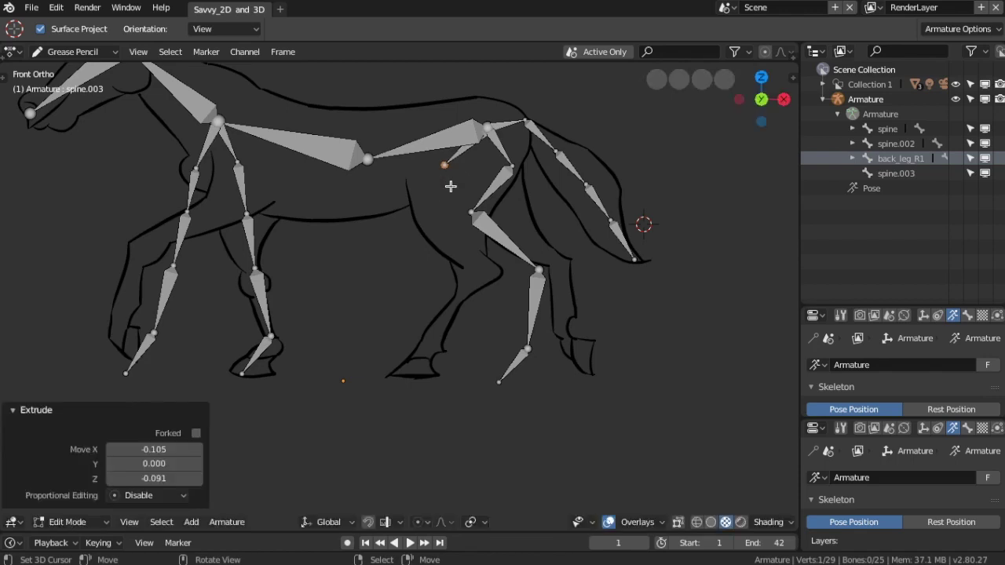
- Rename the second bone at the hip joint as back_leg_L1
{"action": "left_click", "coordinate": [465, 157]}
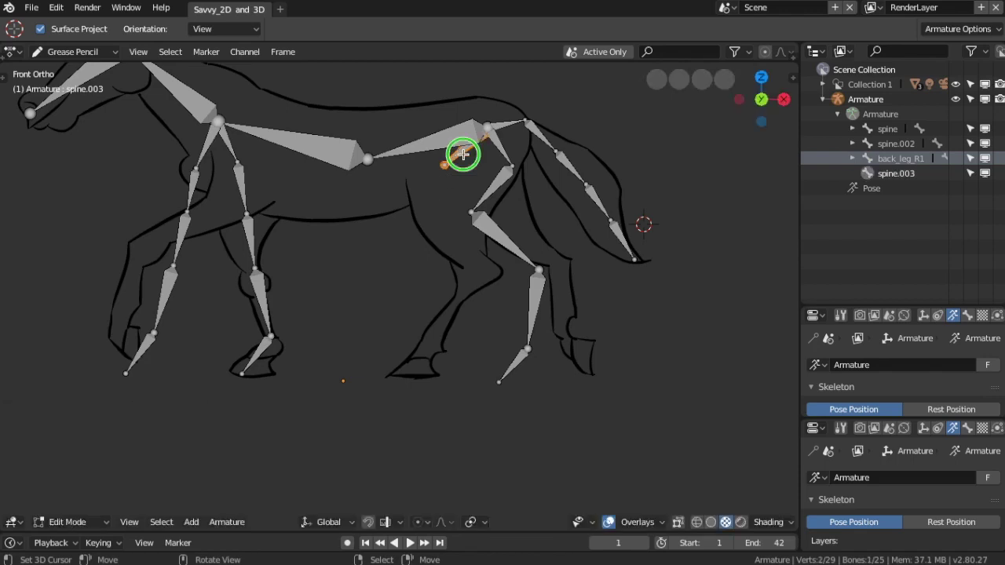
{"action": "double_click", "coordinate": [915, 174]}
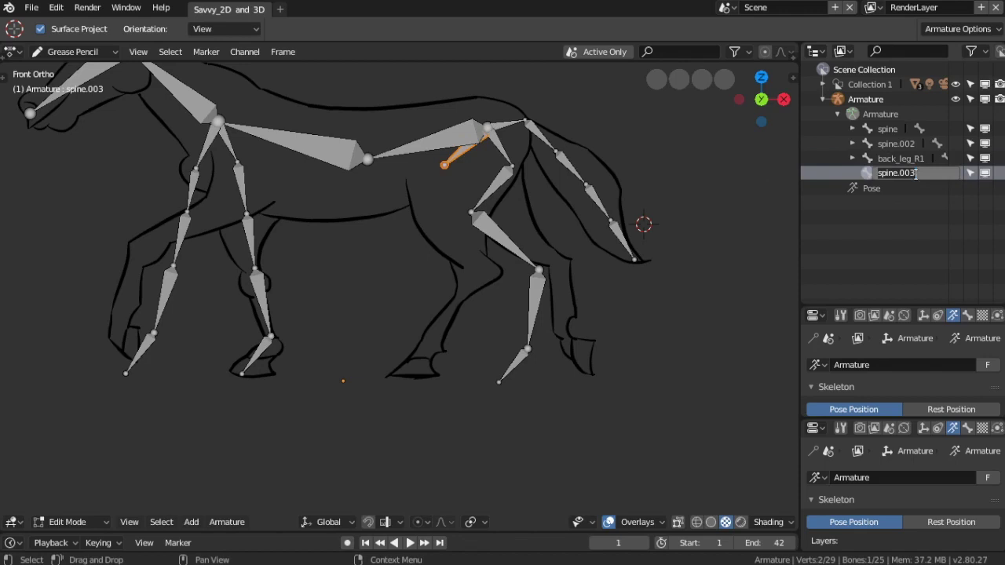
{"action": "type", "text": "back_leg_L1"}
{"action": "key", "text": "Return"}
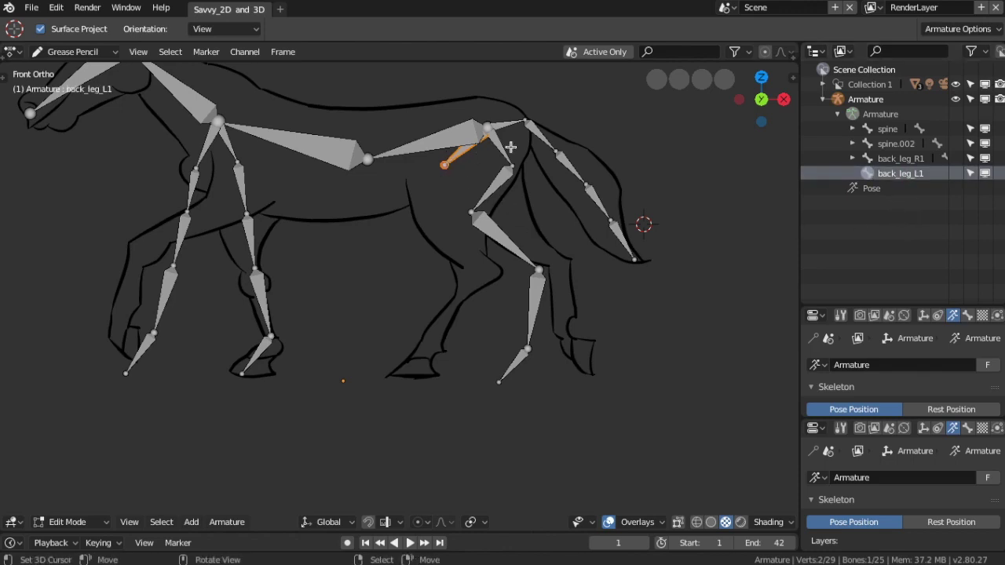
- Extrude another bone from the end of back_leg_L1 toward the front of the thigh, about -0.058 X, -0.095 Z
{"action": "left_click", "coordinate": [445, 166]}
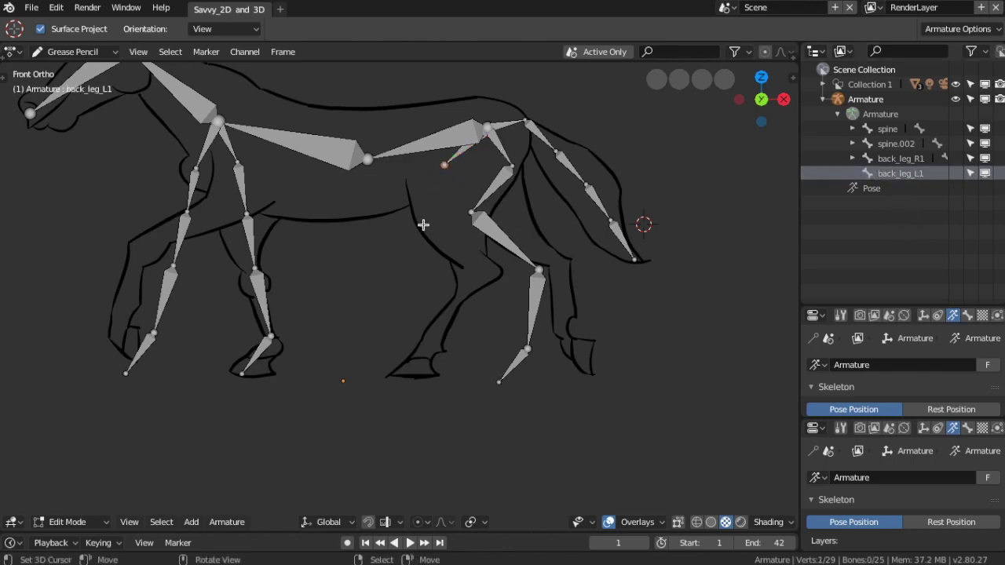
{"action": "key", "text": "e"}
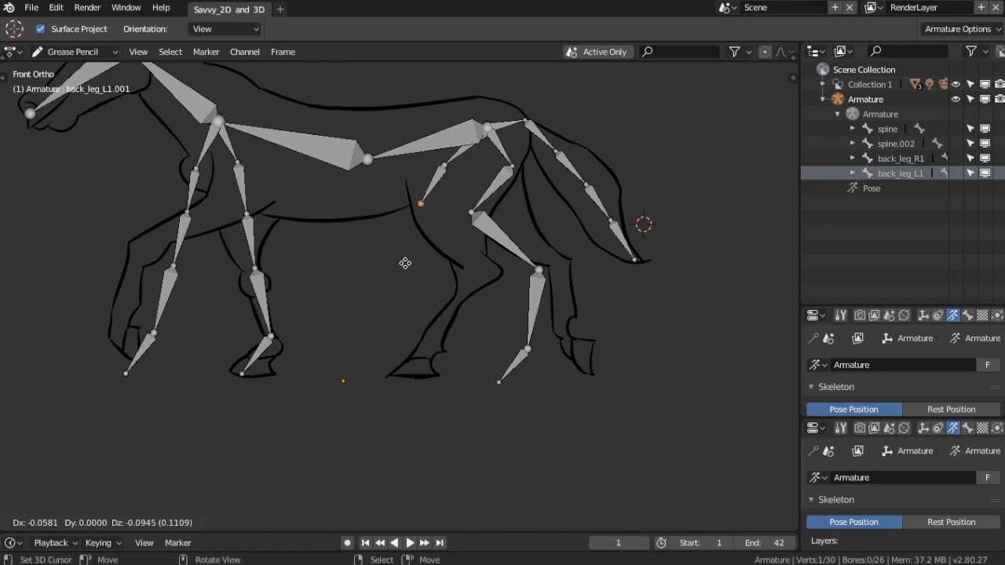
{"action": "left_click", "coordinate": [405, 263]}
- Adjust the left back leg's upper joint toward the hip, move its lower end about 0.016 X, -0.007 Z, and select the lower bone
{"action": "left_click", "coordinate": [446, 166]}
{"action": "key", "text": "g"}
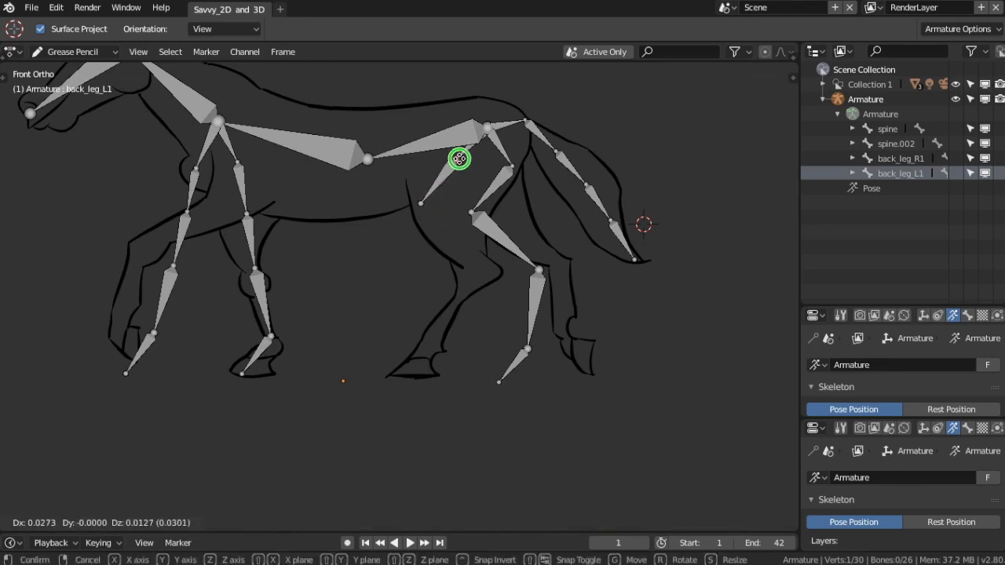
{"action": "left_click", "coordinate": [459, 162]}
{"action": "left_click", "coordinate": [426, 202]}
{"action": "key", "text": "g"}
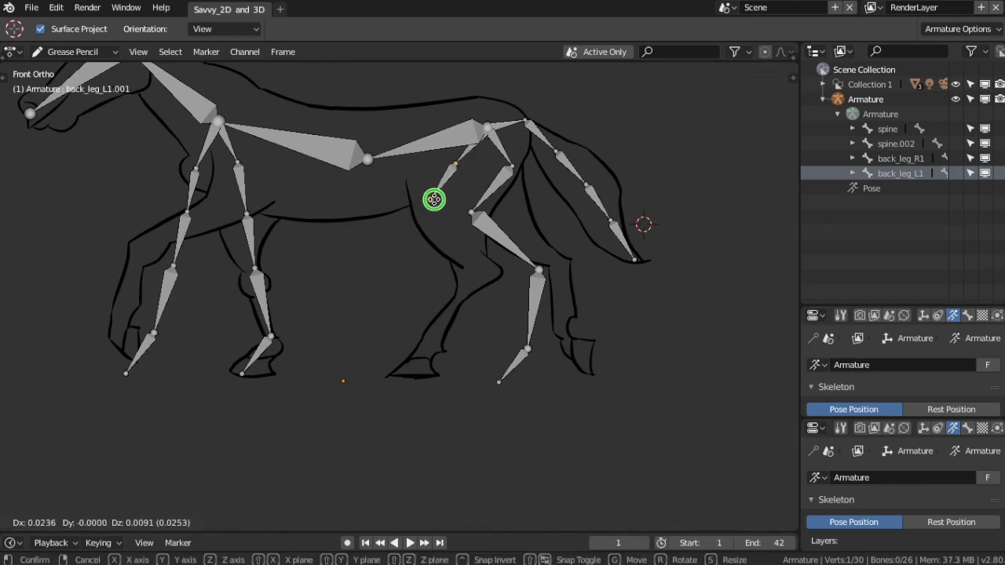
{"action": "left_click", "coordinate": [460, 167]}
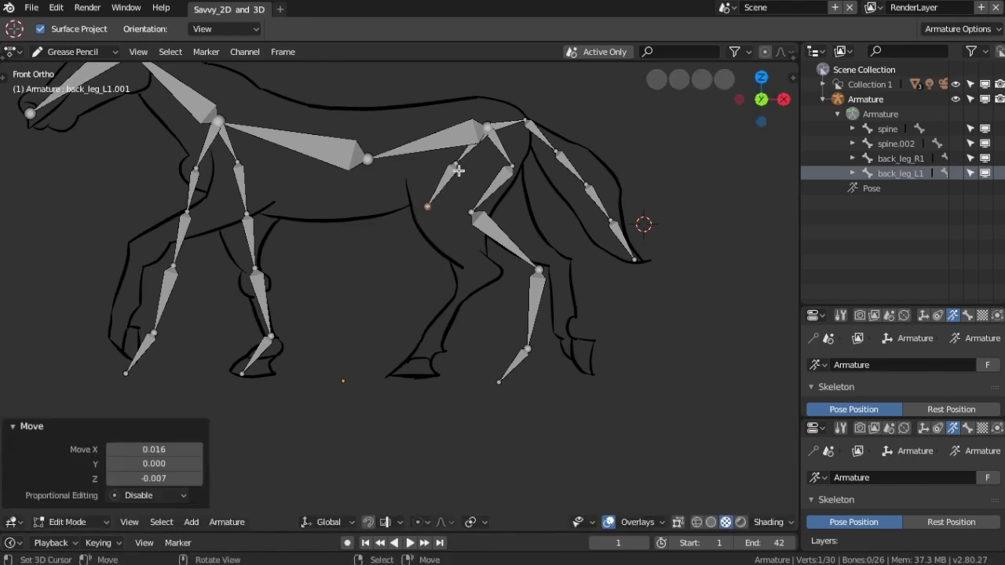
{"action": "key", "text": "g"}
{"action": "key", "text": "Escape"}
{"action": "left_click", "coordinate": [465, 163]}
{"action": "key", "text": "g"}
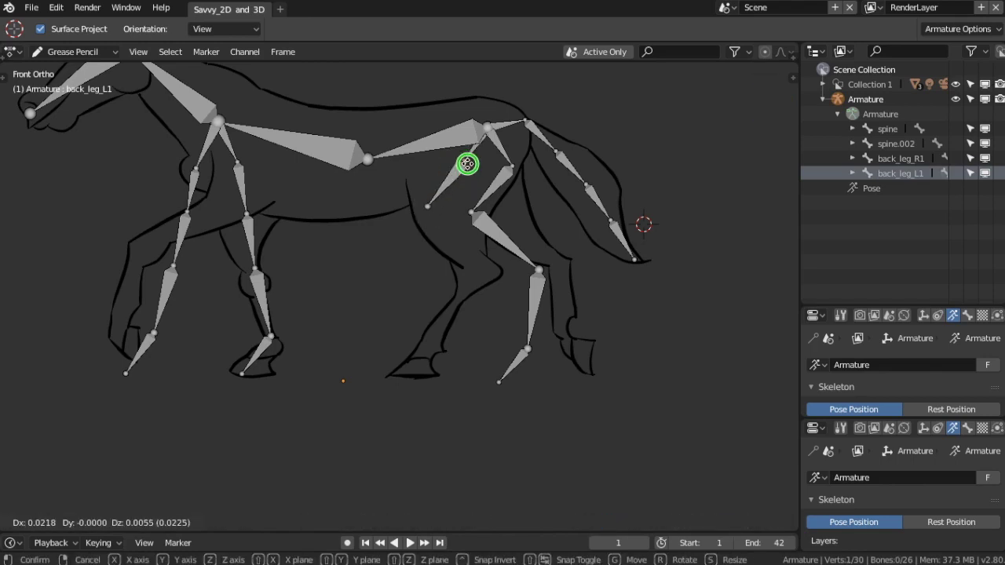
{"action": "left_click", "coordinate": [460, 166]}
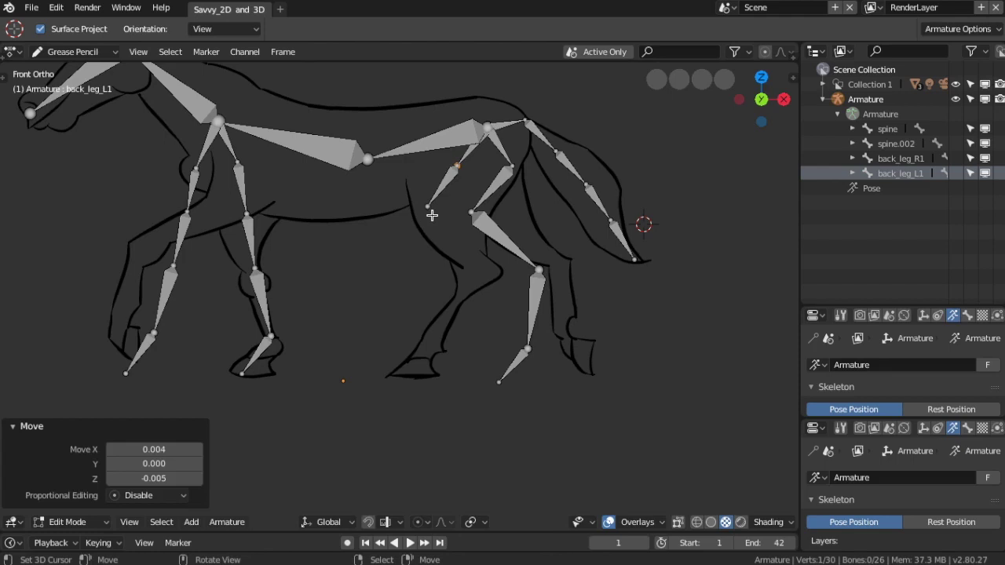
{"action": "left_click", "coordinate": [428, 203], "text": "ctrl"}
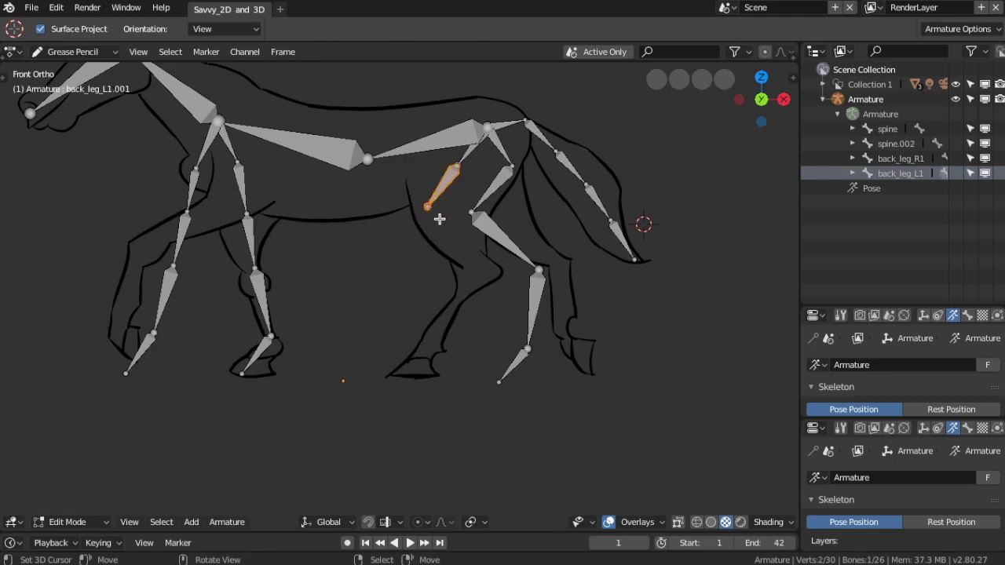
- Nudge the left back leg's joints and extrude a bone from its lower end toward the hock, about 0.167 X, -0.167 Z
{"action": "left_click_drag", "start_coordinate": [428, 207], "coordinate": [441, 210]}
{"action": "left_click_drag", "start_coordinate": [455, 170], "coordinate": [460, 162]}
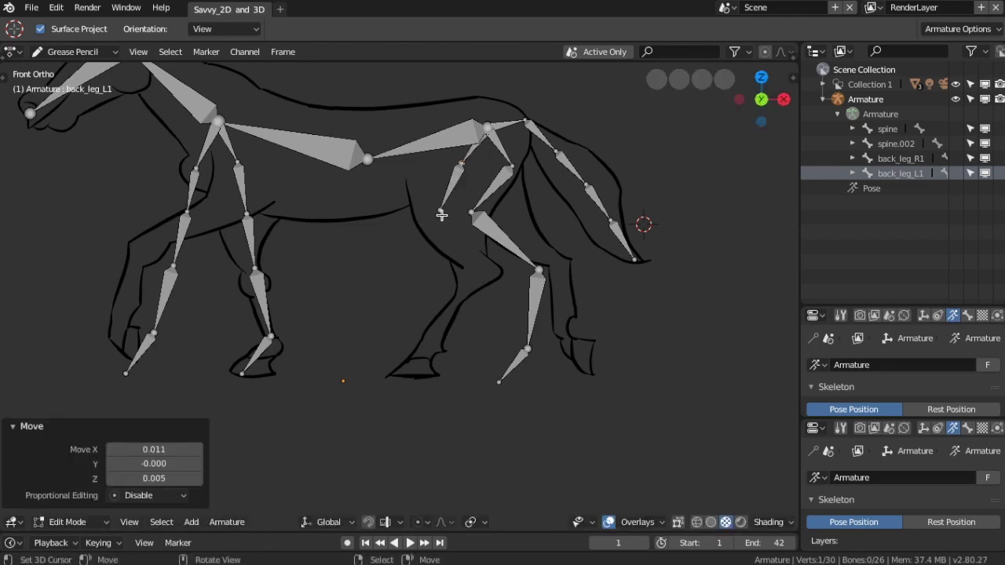
{"action": "left_click", "coordinate": [440, 213]}
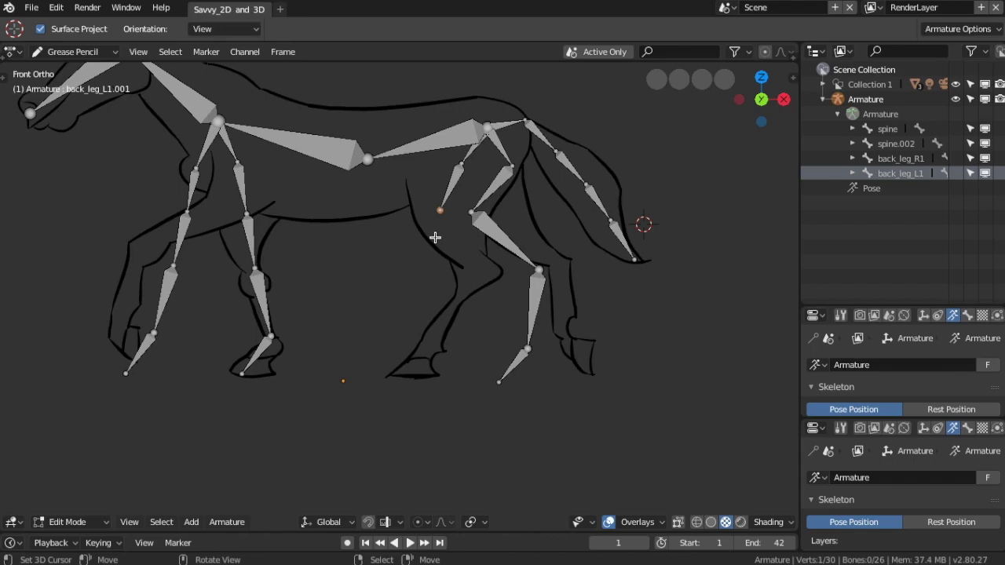
{"action": "key", "text": "e"}
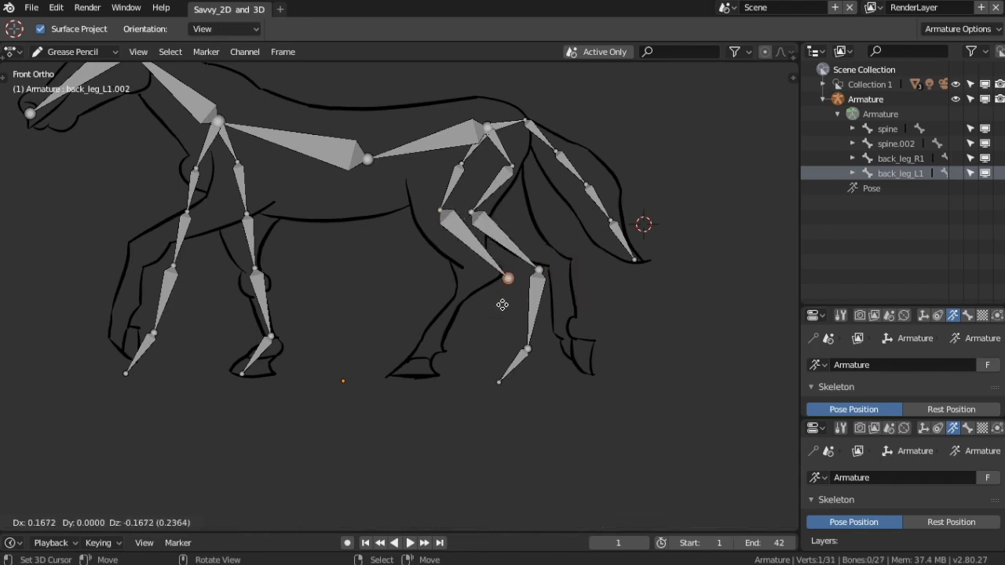
{"action": "left_click", "coordinate": [503, 305]}
- Extrude two more bones down the left back leg to the foot, about -0.029 X, -0.162 Z and -0.053 X, -0.073 Z
{"action": "key", "text": "e"}
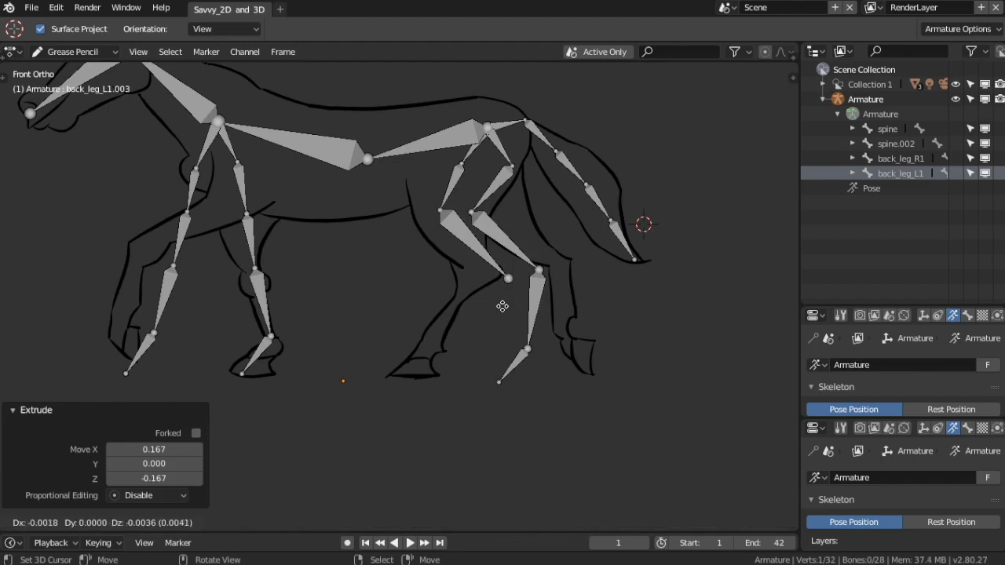
{"action": "left_click", "coordinate": [490, 371]}
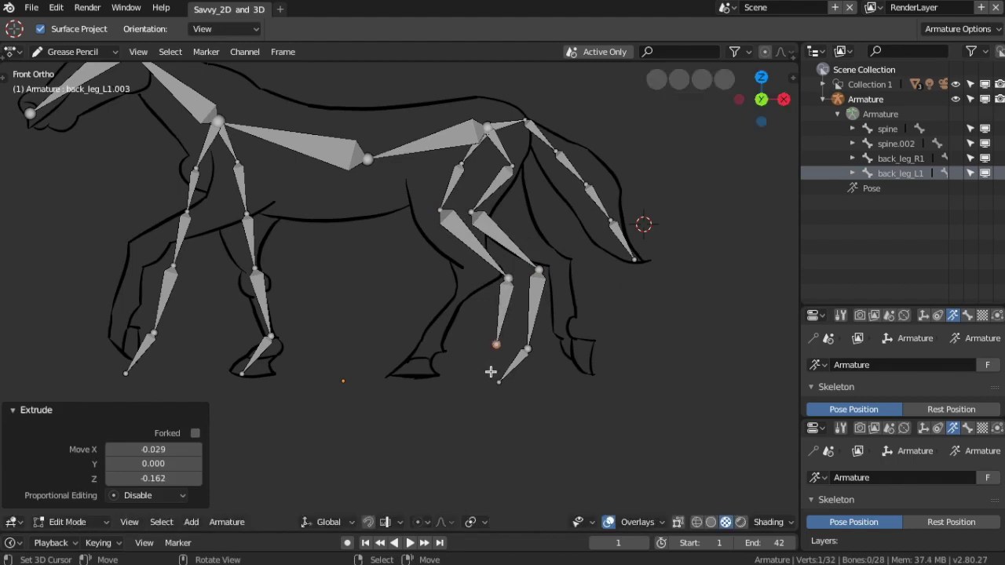
{"action": "key", "text": "e"}
{"action": "left_click", "coordinate": [469, 402]}
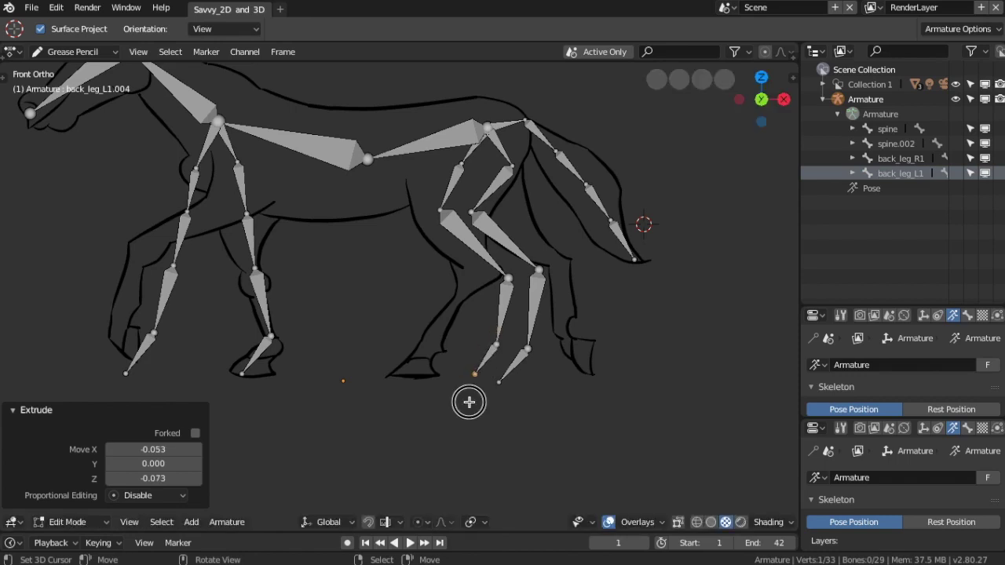
- Move the lower end joint of the right back leg's thigh bone slightly upward
{"action": "left_click", "coordinate": [475, 204]}
{"action": "key", "text": "g"}
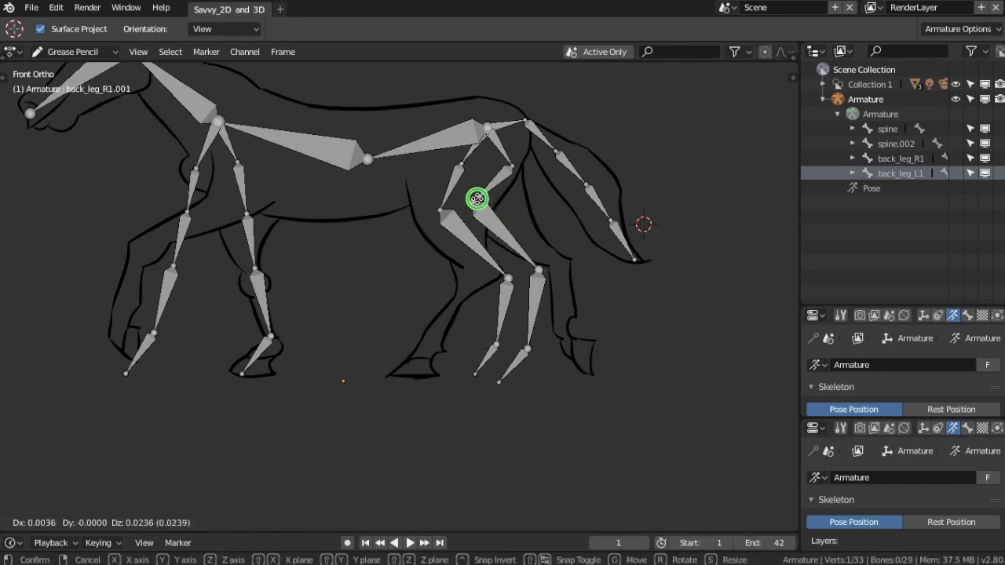
{"action": "left_click", "coordinate": [473, 206]}
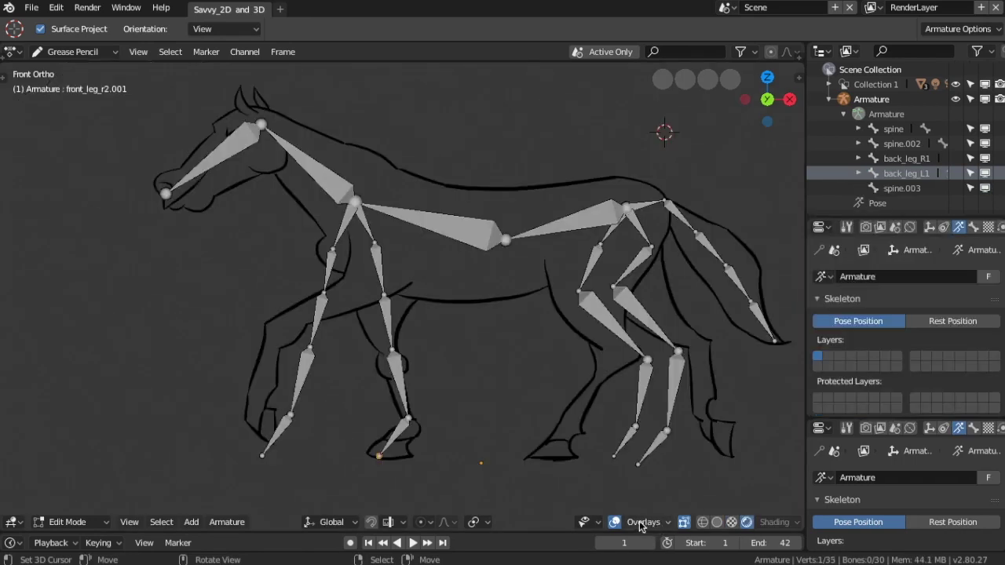
- Enable transparent bones for armature editing and save the project
{"action": "left_click", "coordinate": [648, 525]}
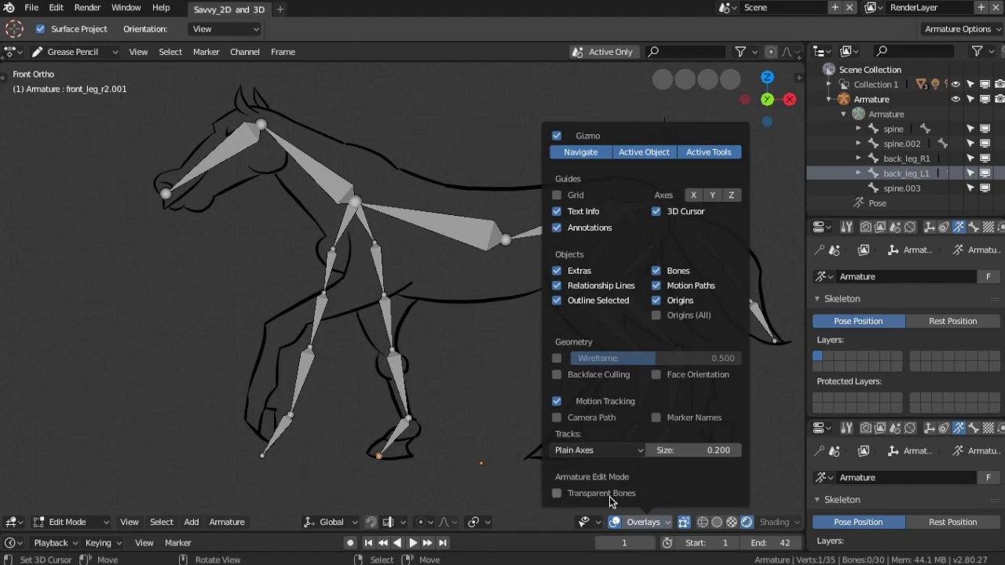
{"action": "left_click", "coordinate": [558, 494]}
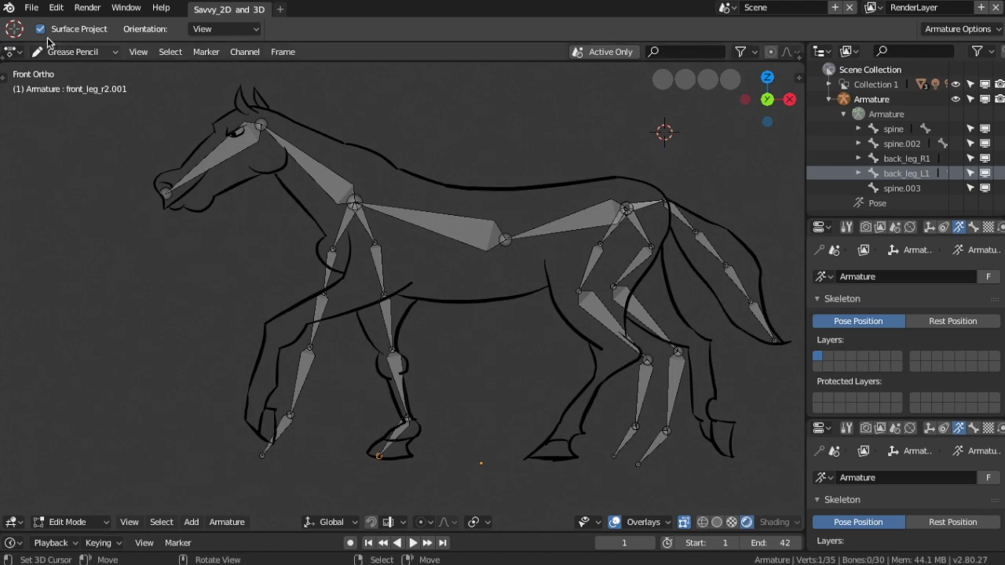
{"action": "left_click", "coordinate": [32, 11]}
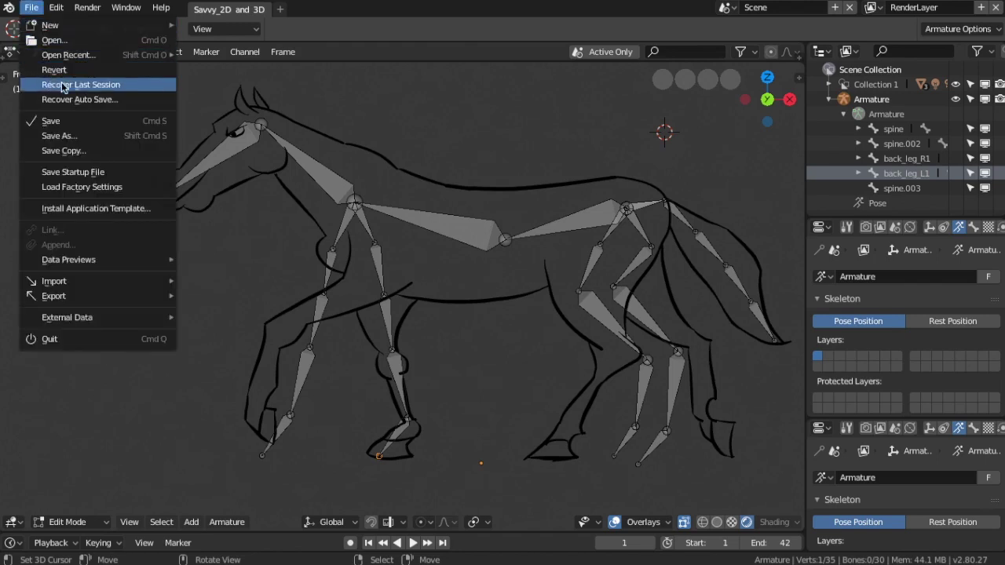
{"action": "left_click", "coordinate": [77, 120]}
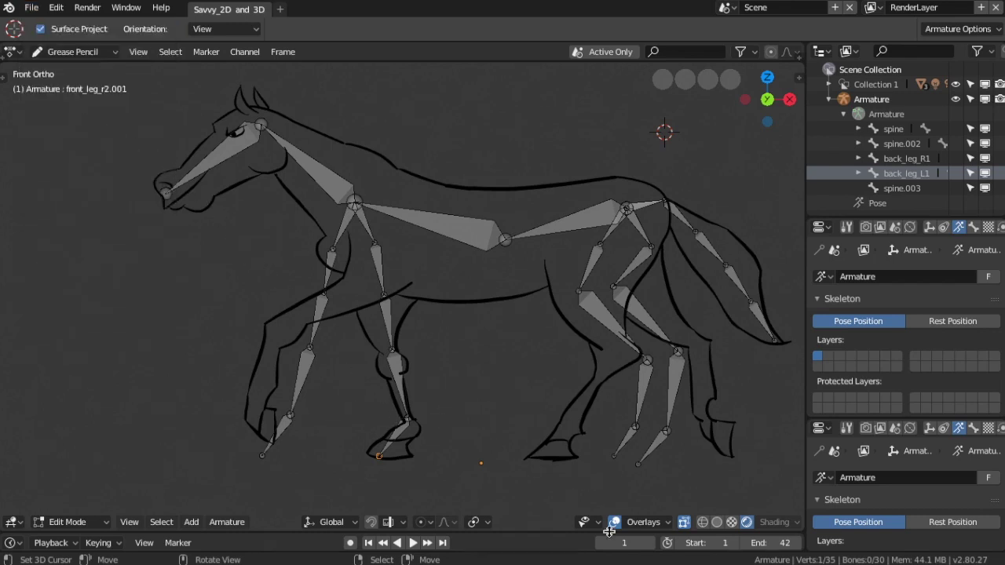
- Show the grid and bring both back foot tips to the red ground line, shifting the left one about -0.013 X, -0.013 Z
{"action": "left_click", "coordinate": [646, 523]}
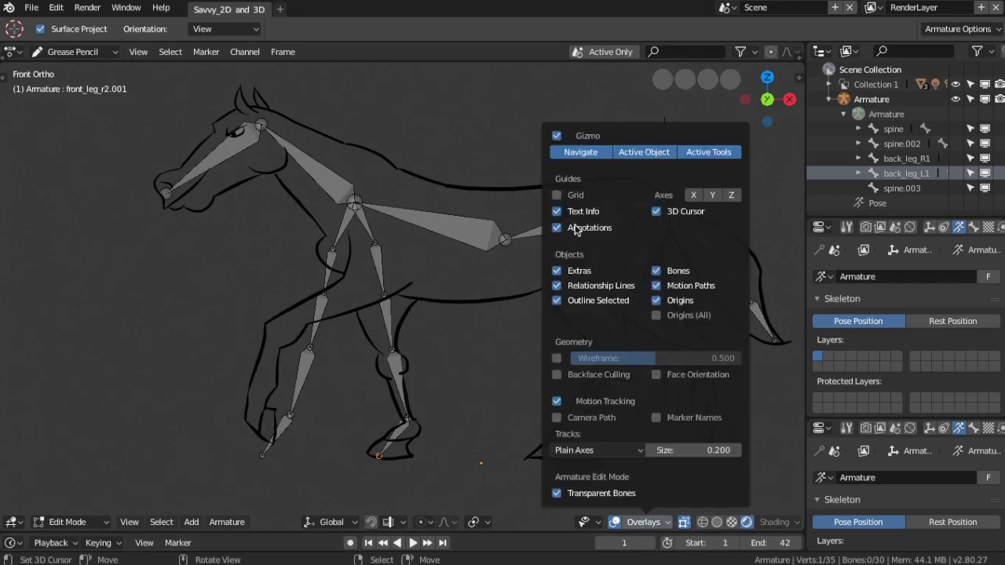
{"action": "left_click", "coordinate": [558, 194]}
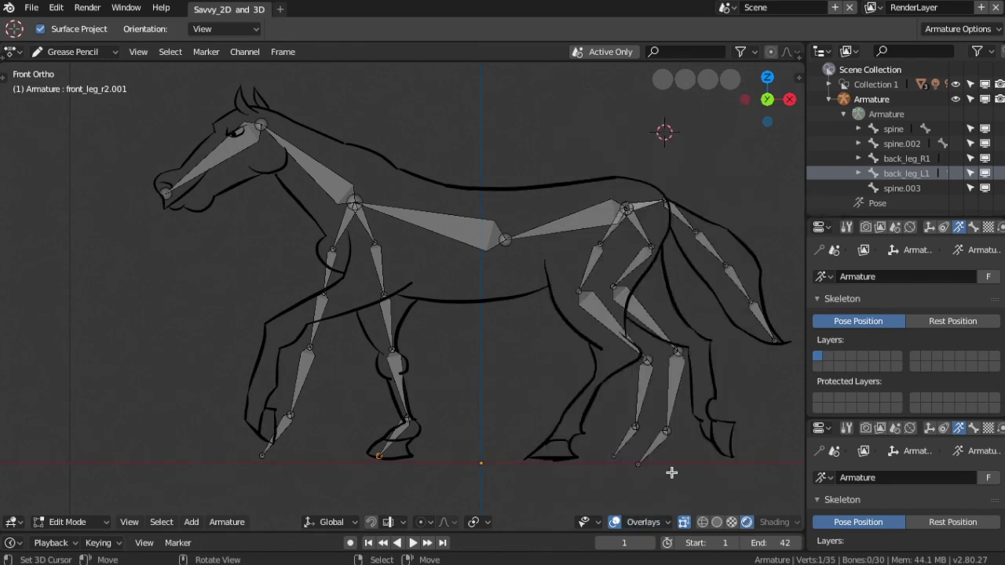
{"action": "left_click_drag", "start_coordinate": [639, 467], "coordinate": [609, 458]}
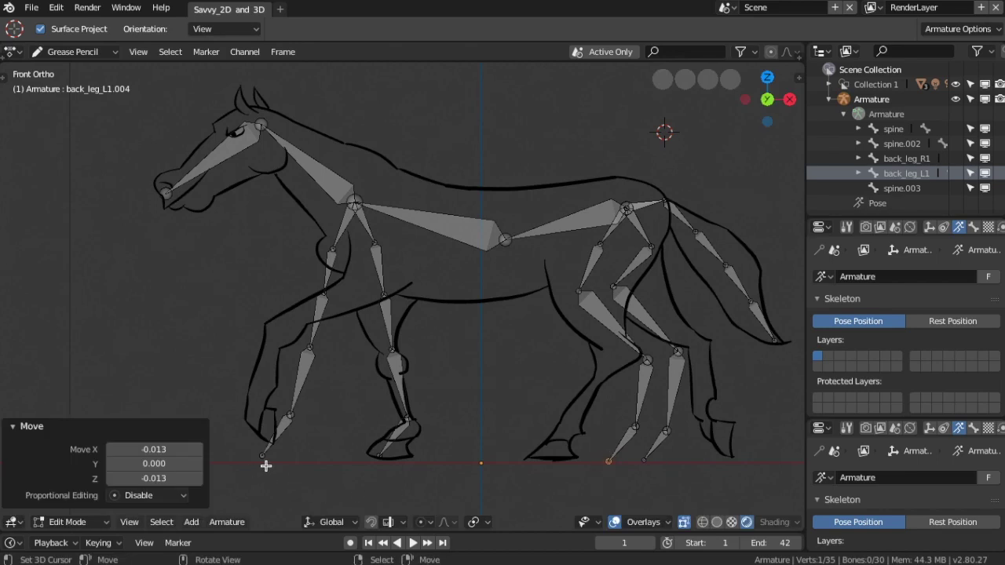
- Align both front foot tips with the red ground line, shifting the right one about -0.023 X, -0.016 Z
{"action": "left_click_drag", "start_coordinate": [265, 460], "coordinate": [259, 461]}
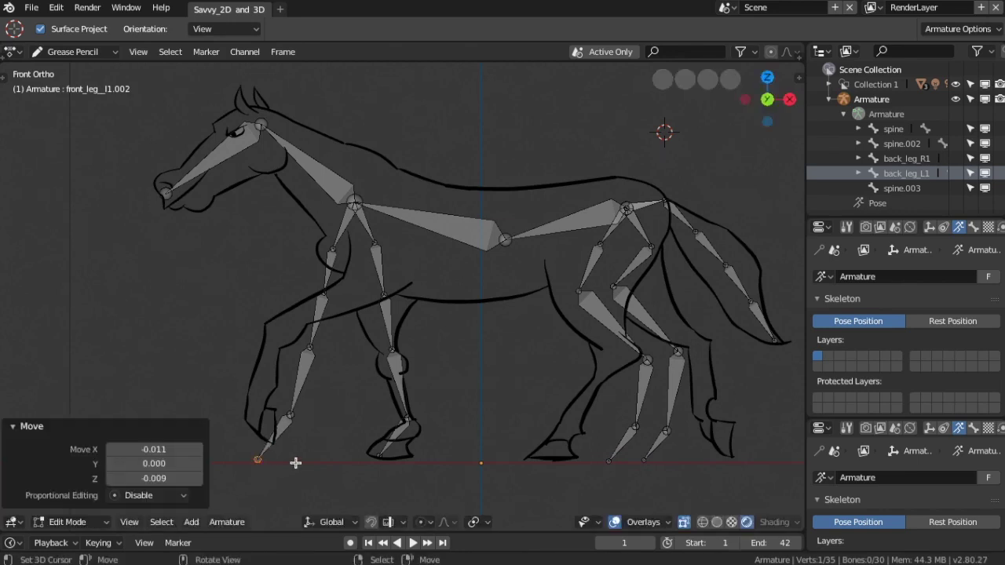
{"action": "left_click_drag", "start_coordinate": [379, 457], "coordinate": [370, 464]}
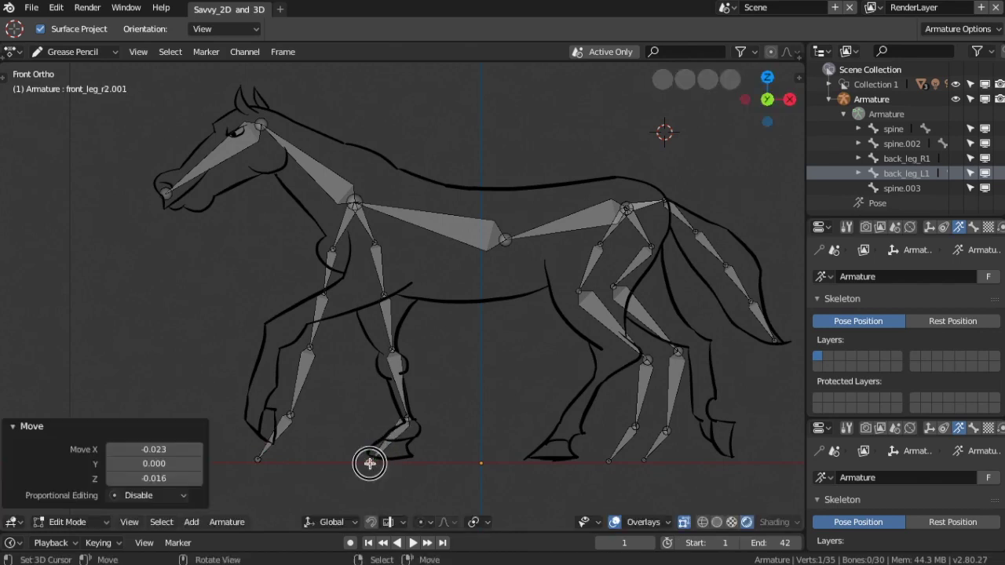
{"action": "left_click", "coordinate": [259, 460]}
{"action": "left_click_drag", "start_coordinate": [259, 460], "coordinate": [261, 462]}
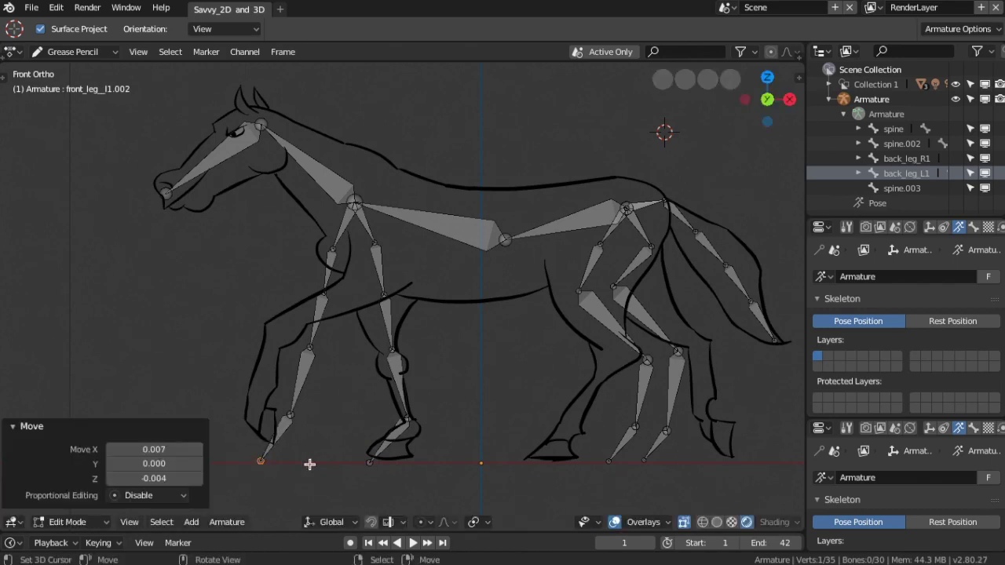
- Fine-tune the right back foot tip near the ground line, finishing with a move of about 0.007 X, 0.013 Z, and clear the selection
{"action": "left_click_drag", "start_coordinate": [645, 463], "coordinate": [643, 464]}
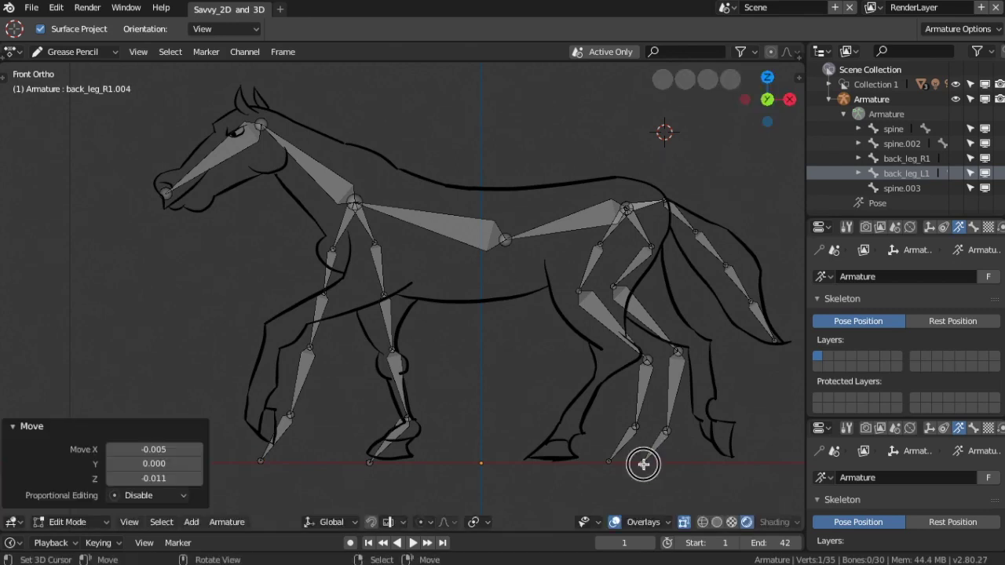
{"action": "left_click", "coordinate": [644, 463]}
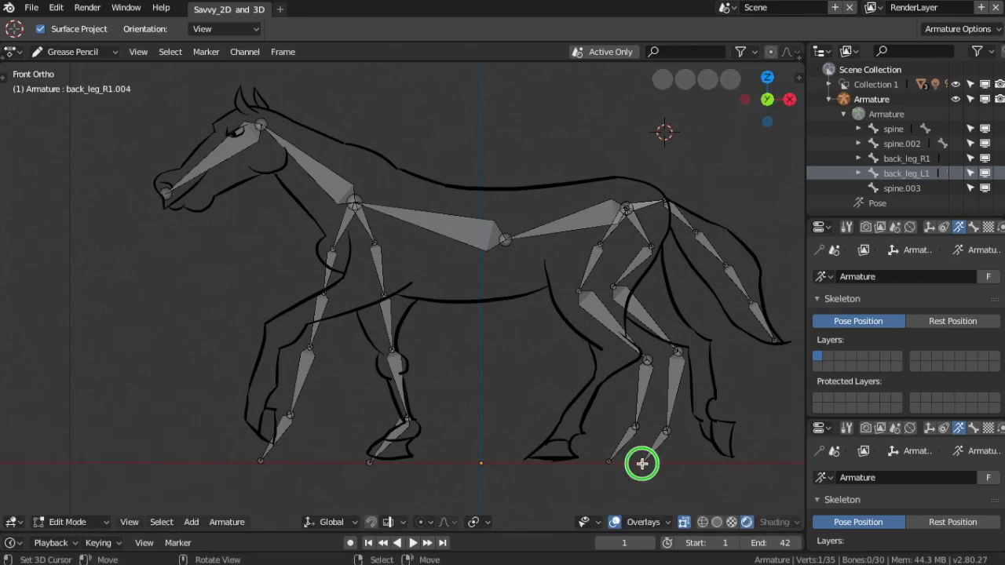
{"action": "left_click_drag", "start_coordinate": [644, 461], "coordinate": [643, 459]}
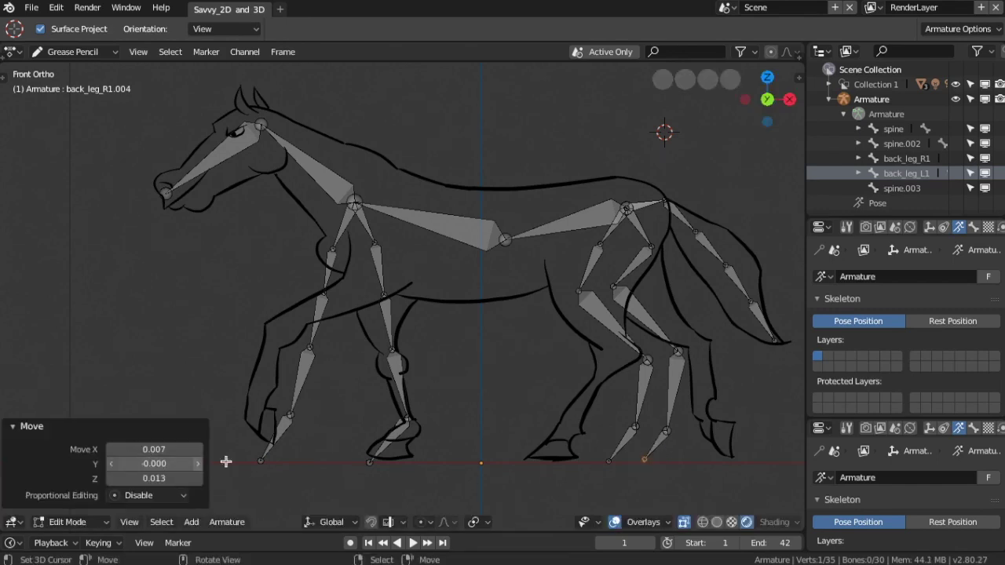
{"action": "left_click", "coordinate": [455, 404]}
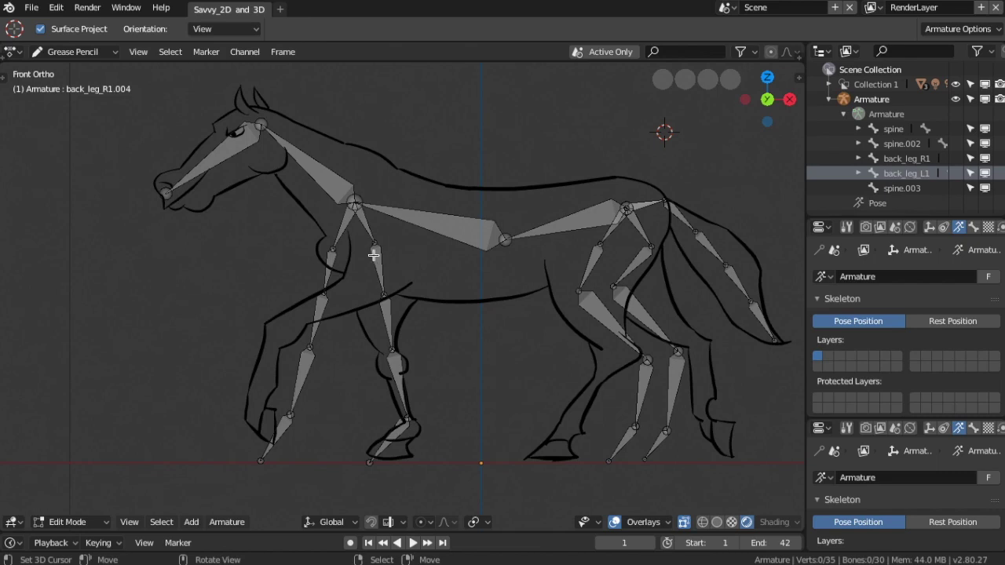
- Move the left front leg's upper joint about 0.014 X, 0.014 Z and the middle spine joint about 0.014 X, 0.045 Z
{"action": "left_click", "coordinate": [328, 252]}
{"action": "key", "text": "g"}
{"action": "left_click", "coordinate": [336, 246]}
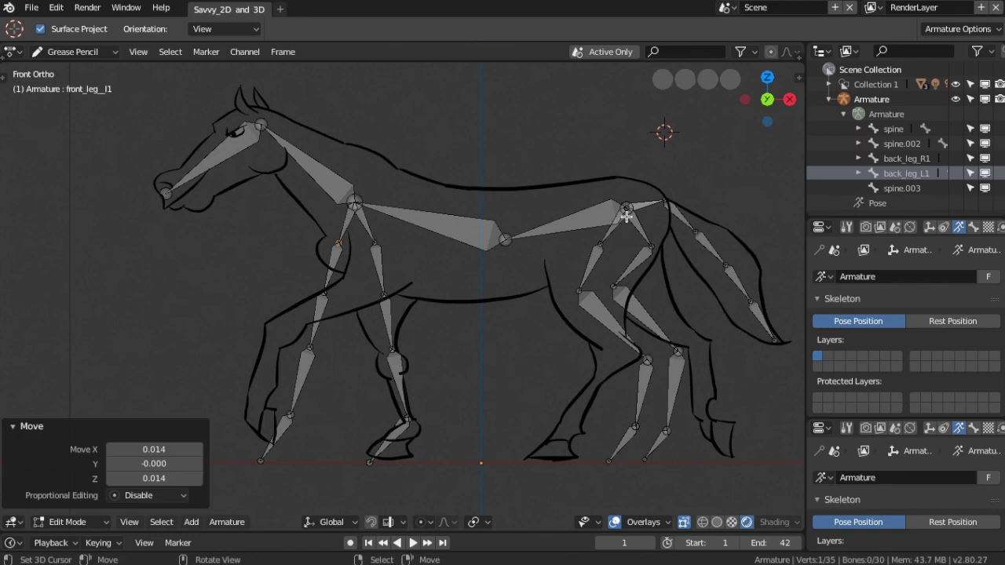
{"action": "left_click_drag", "start_coordinate": [507, 236], "coordinate": [512, 219]}
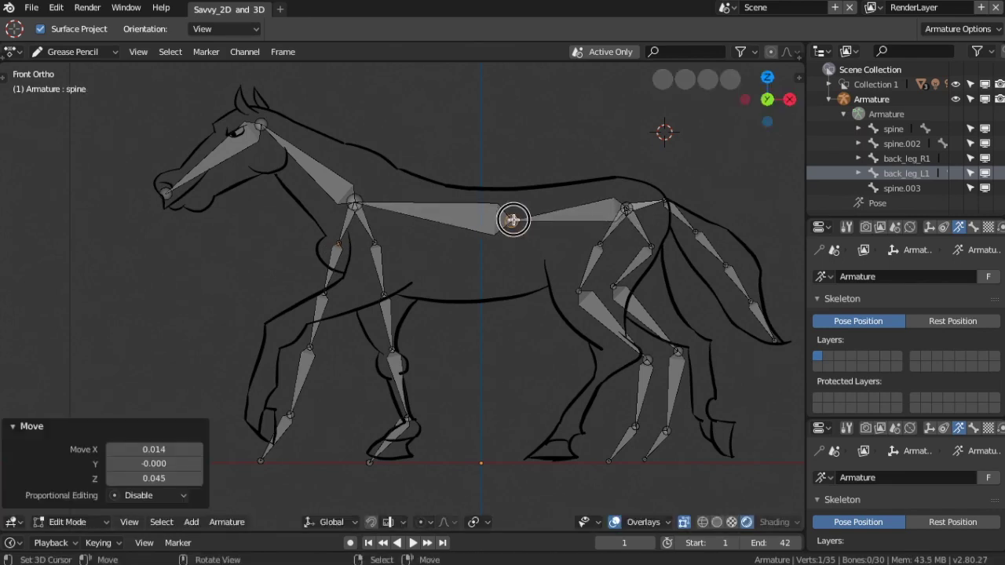
- Shift the neck-head joint toward the back of the head and lower the head bone's tip at the muzzle
{"action": "left_click", "coordinate": [262, 128]}
{"action": "left_click_drag", "start_coordinate": [263, 129], "coordinate": [282, 132]}
{"action": "left_click_drag", "start_coordinate": [171, 193], "coordinate": [172, 200]}
{"action": "mouse_move", "coordinate": [292, 134]}
{"action": "left_mouse_down"}
{"action": "mouse_move", "coordinate": [306, 131]}
{"action": "mouse_move", "coordinate": [290, 135]}
{"action": "left_mouse_up"}
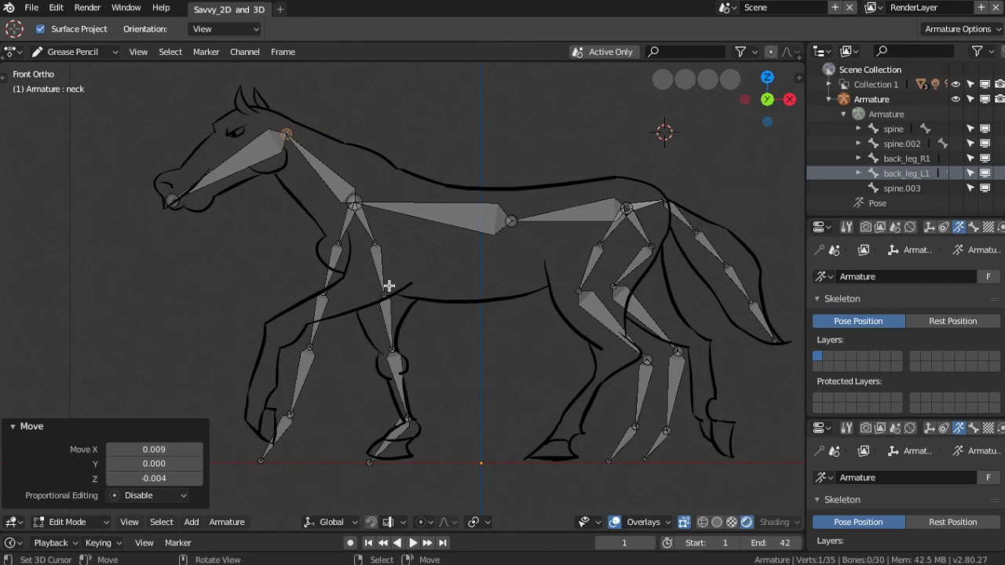
- Lower the joint between the neck and spine by about 0.007 Z and save the project
{"action": "left_click_drag", "start_coordinate": [357, 201], "coordinate": [357, 205]}
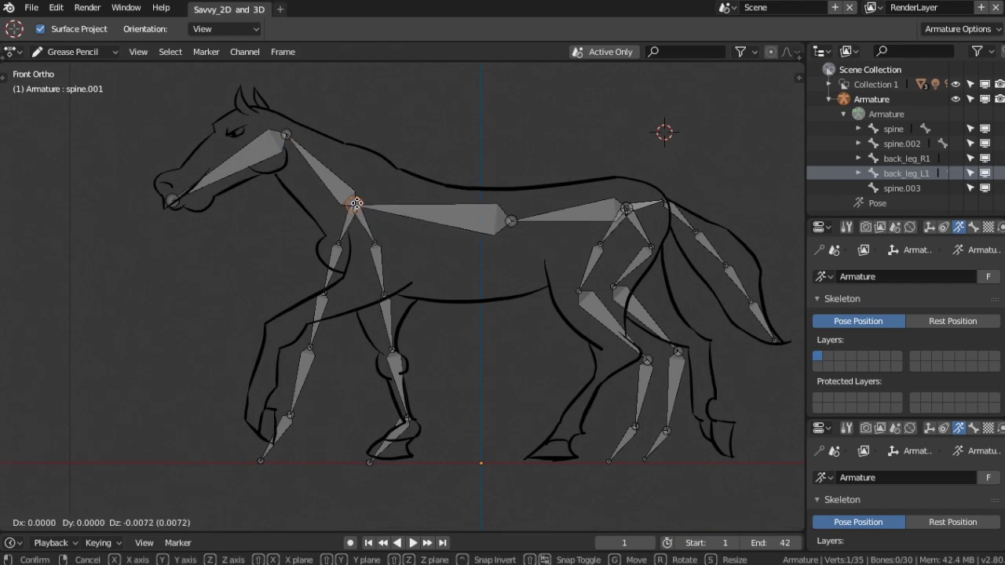
{"action": "left_click", "coordinate": [356, 203]}
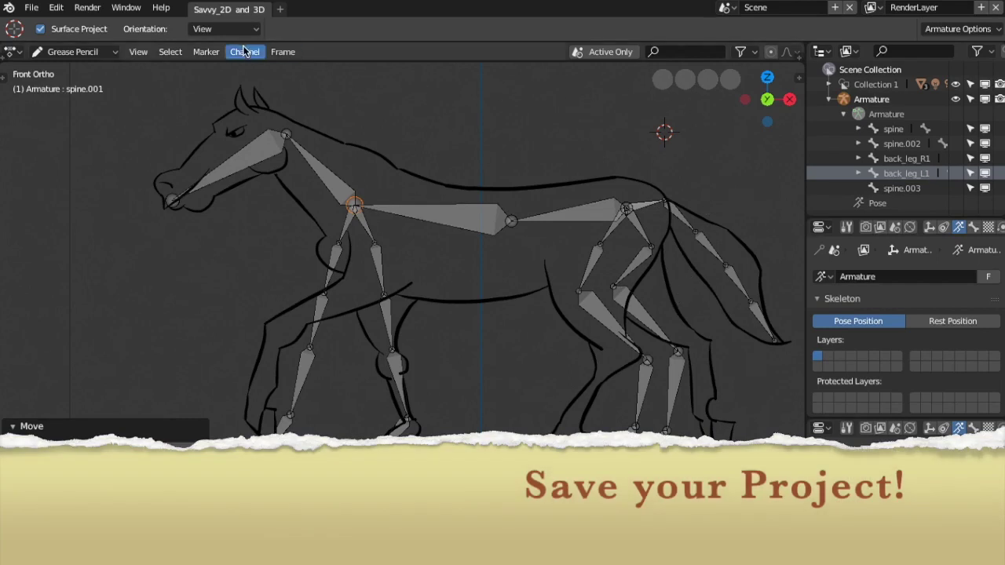
{"action": "left_click", "coordinate": [32, 8]}
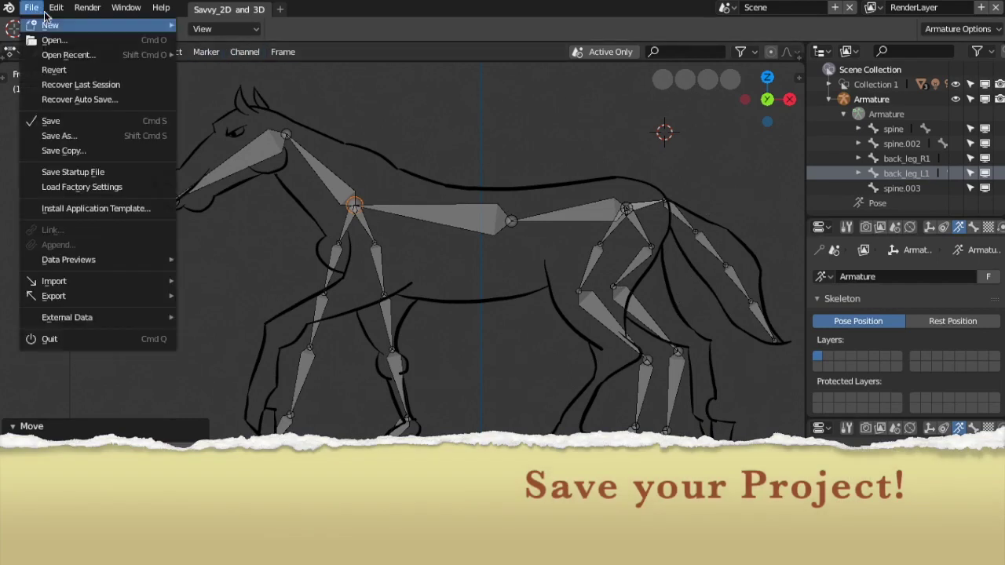
{"action": "left_click", "coordinate": [51, 122]}
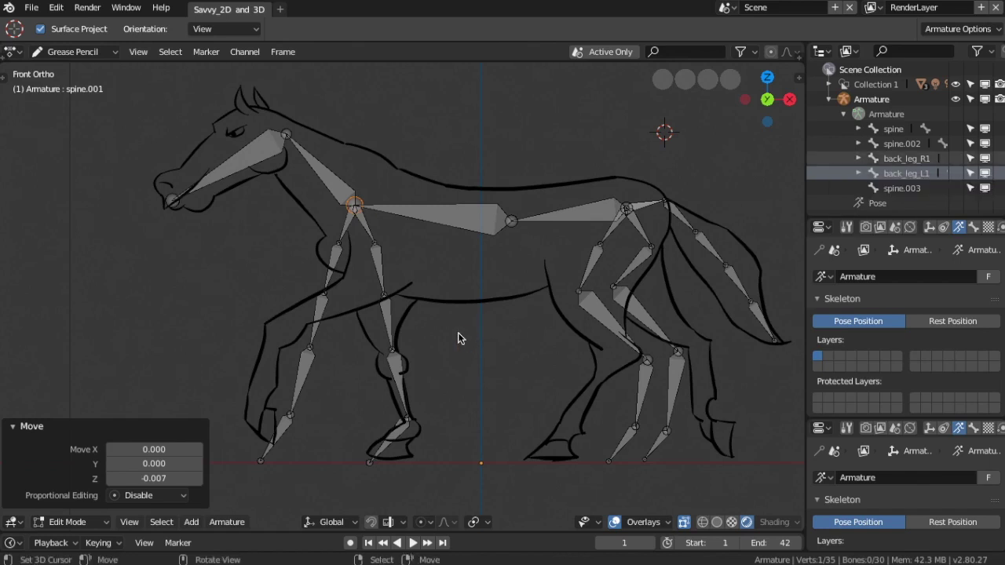
- Lower the front knee joints, moving the right one about 0.002 X, -0.029 Z and the left one about -0.011 X, -0.040 Z
{"action": "left_click", "coordinate": [392, 358]}
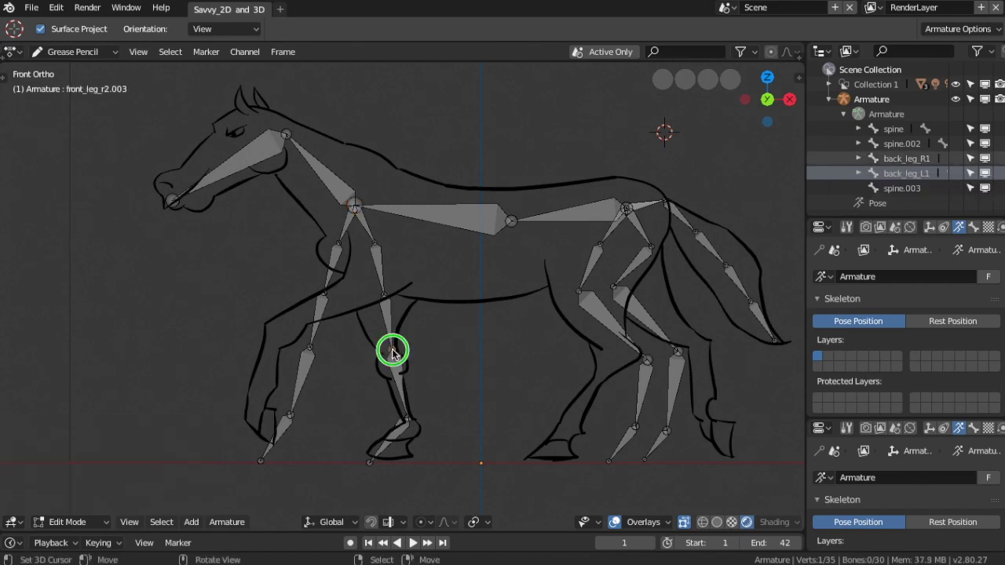
{"action": "key", "text": "g"}
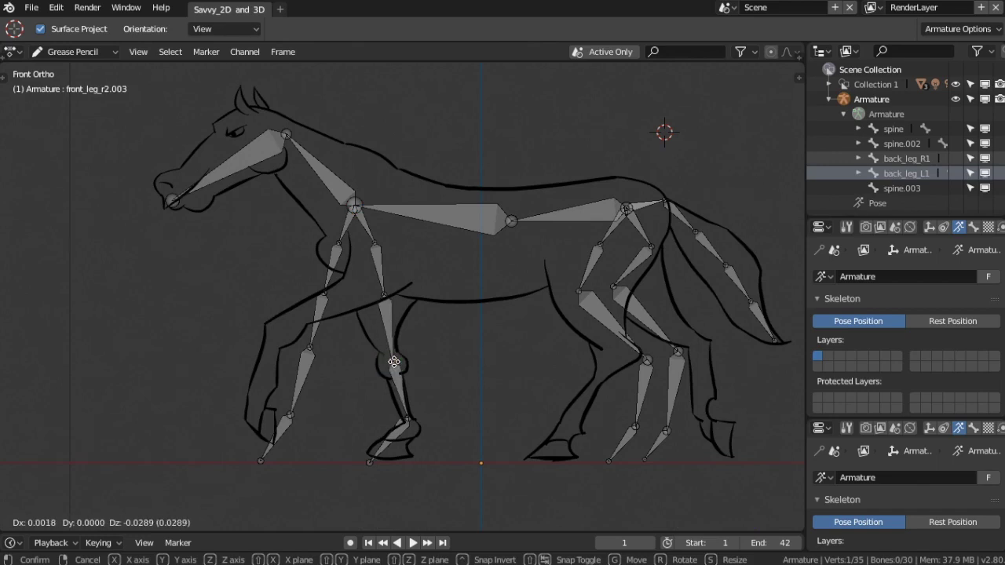
{"action": "left_click", "coordinate": [394, 362]}
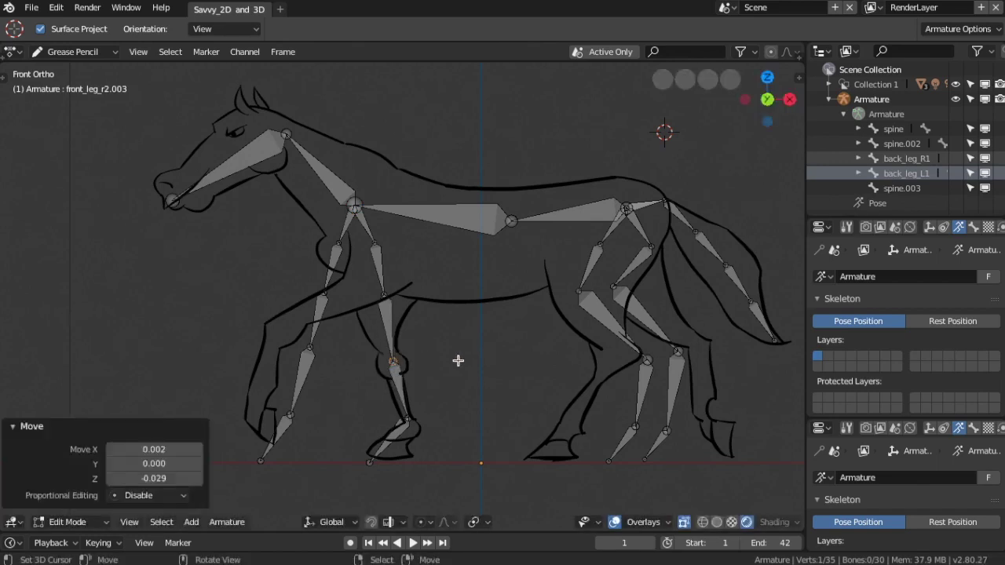
{"action": "left_click", "coordinate": [307, 354]}
{"action": "key", "text": "g"}
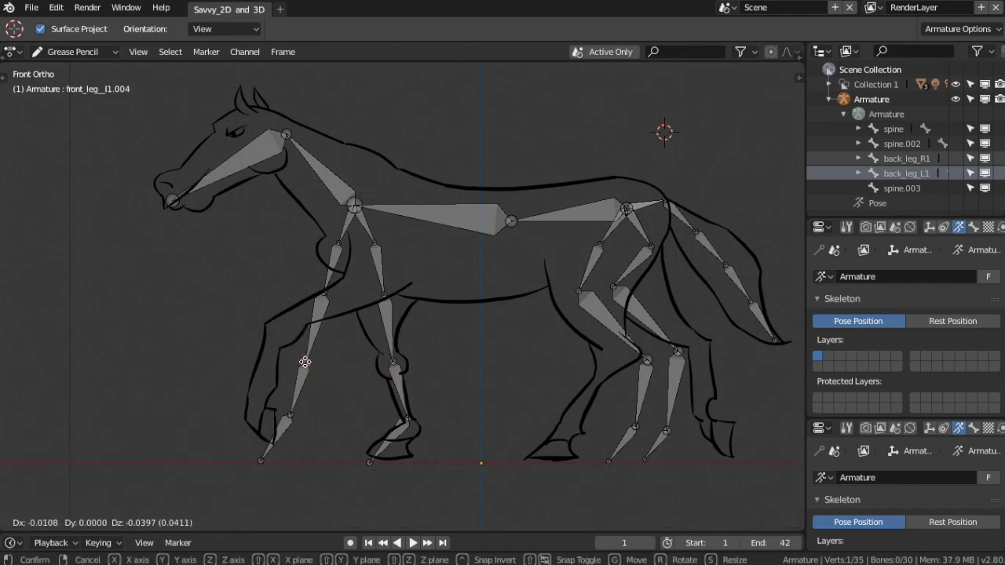
{"action": "left_click", "coordinate": [305, 361]}
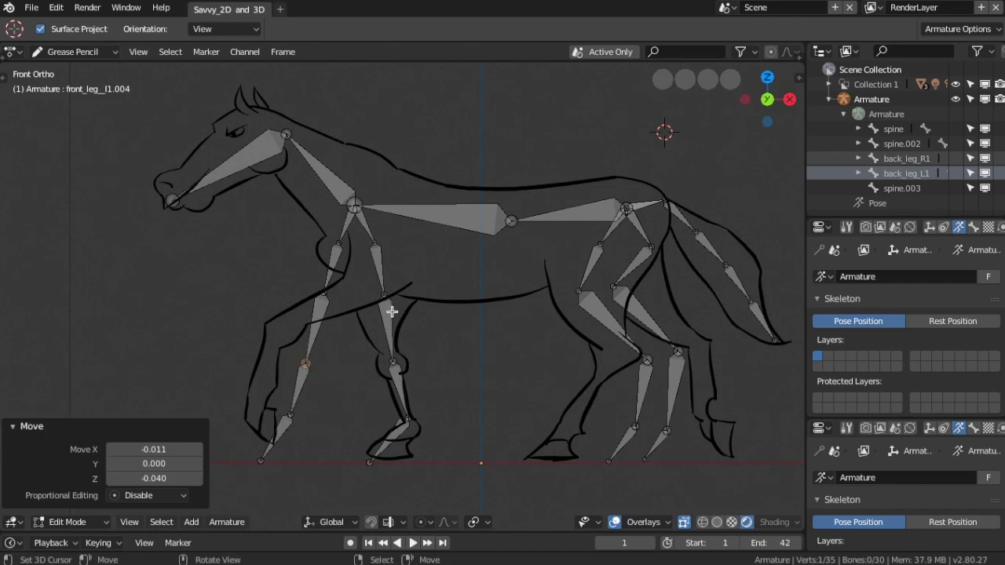